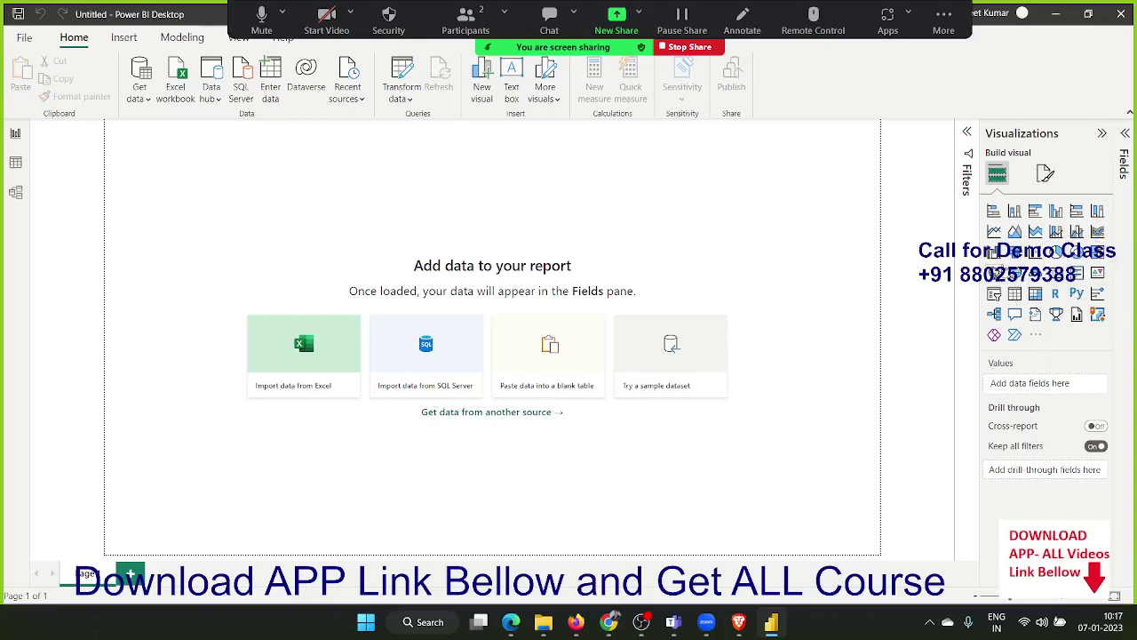
- Start an Excel import and open the Data workbook
left_click(287, 370)
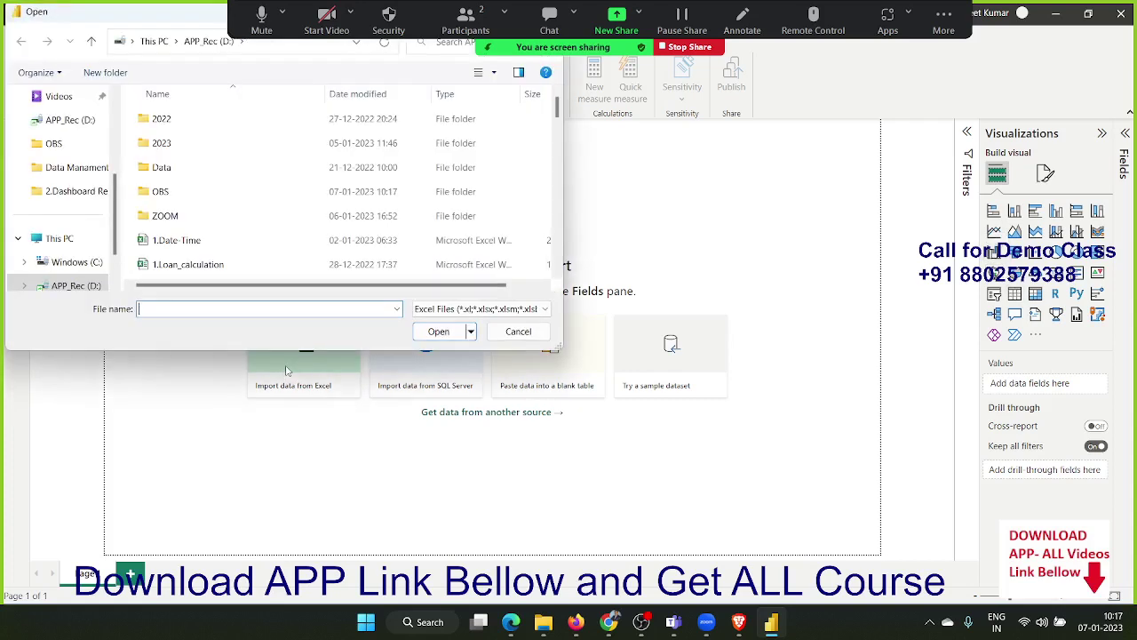
scroll(201, 219, "down", 3)
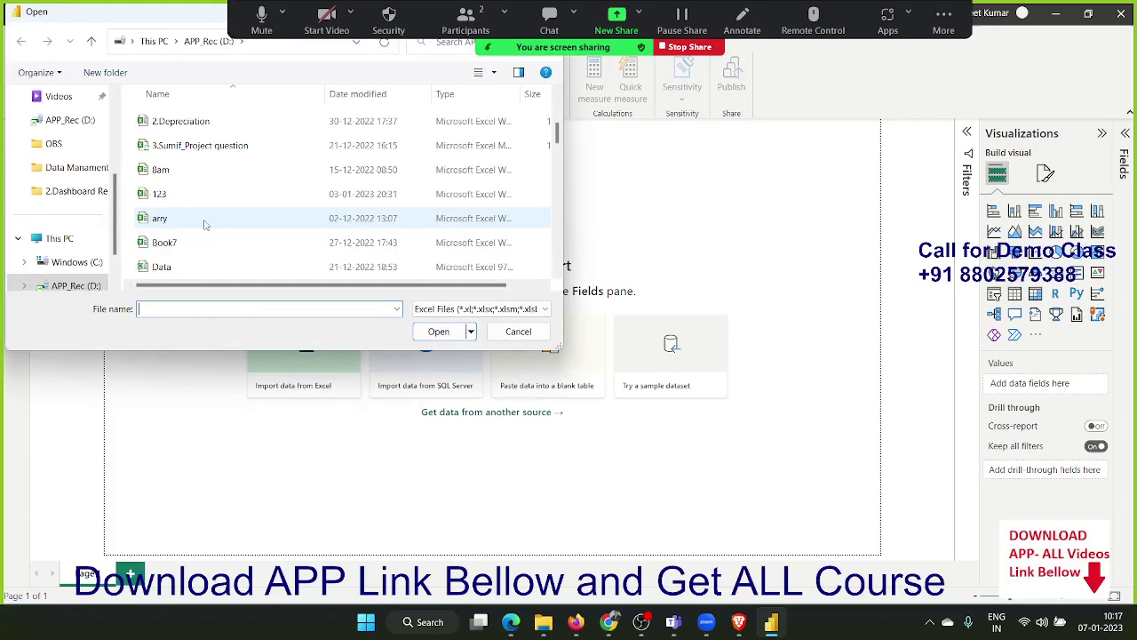
left_click(202, 266)
left_click(461, 332)
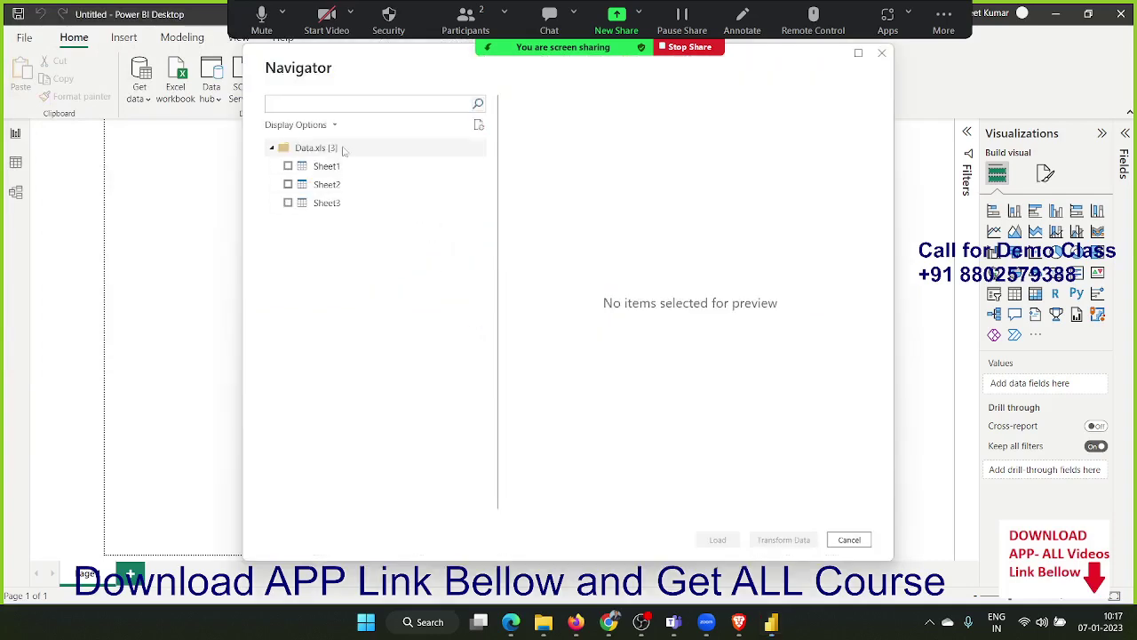
- Preview and tick Sheet1 in Navigator, then load it into the model (86 rows)
left_click(318, 168)
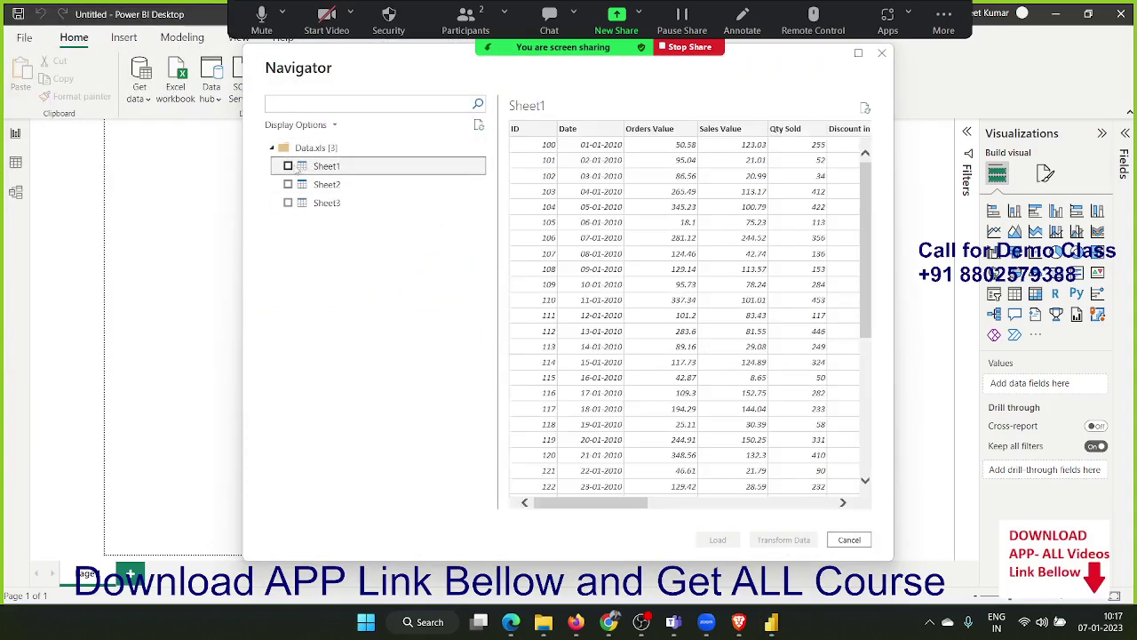
left_click(288, 167)
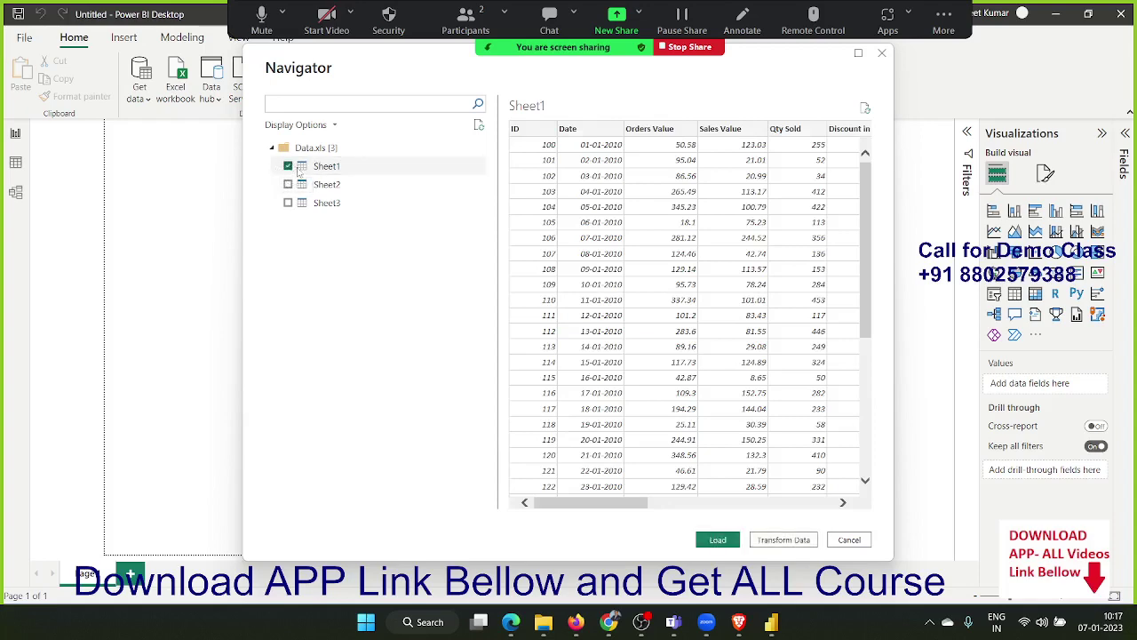
left_click_drag(595, 502, 933, 523)
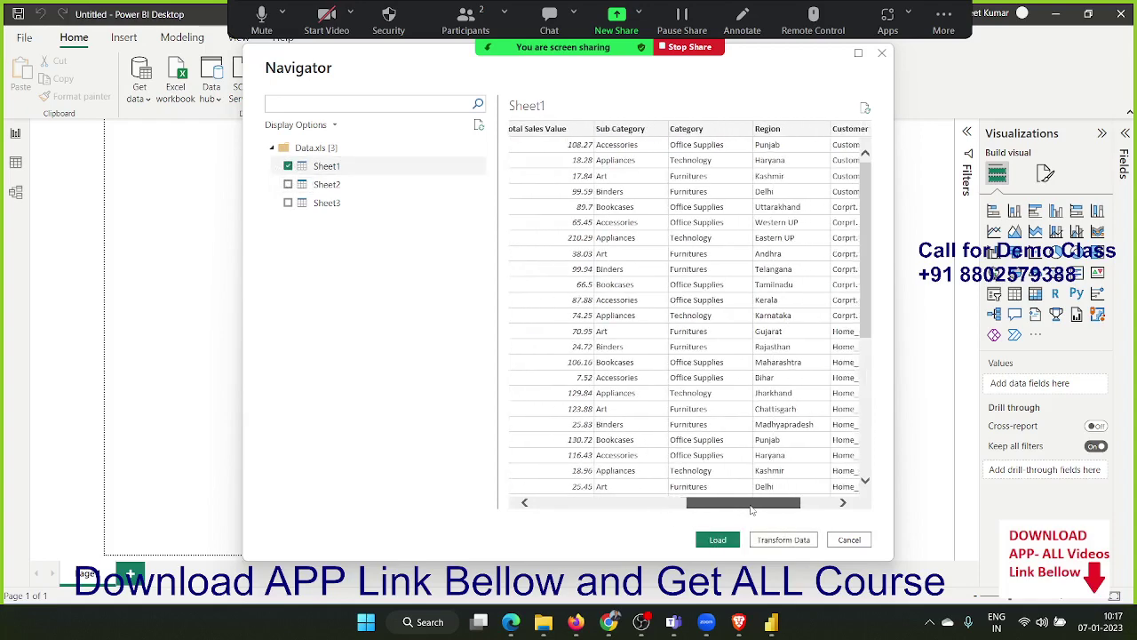
left_click_drag(861, 522, 509, 517)
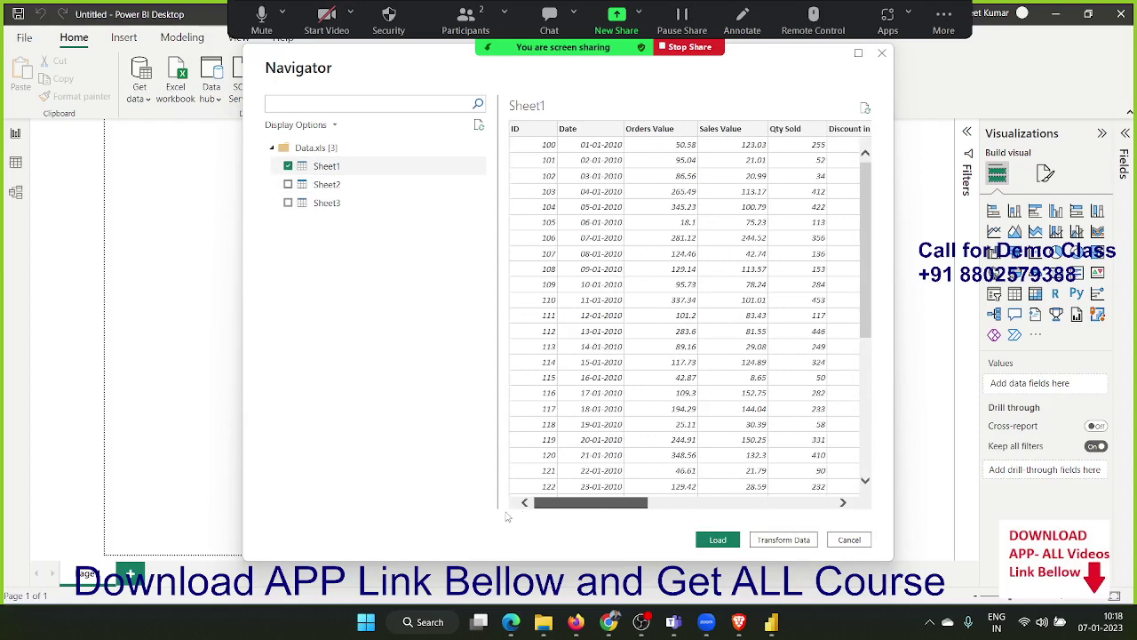
left_click(712, 542)
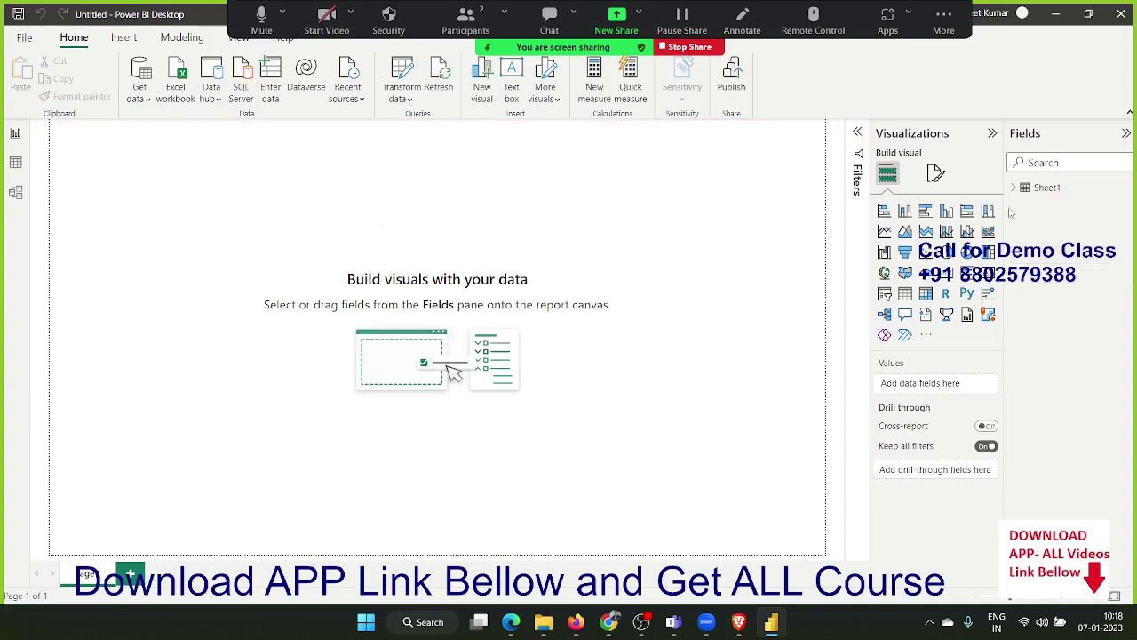
- Expand Sheet1 and inspect the Customer, Date and Sales Value columns in Table view
left_click(1014, 189)
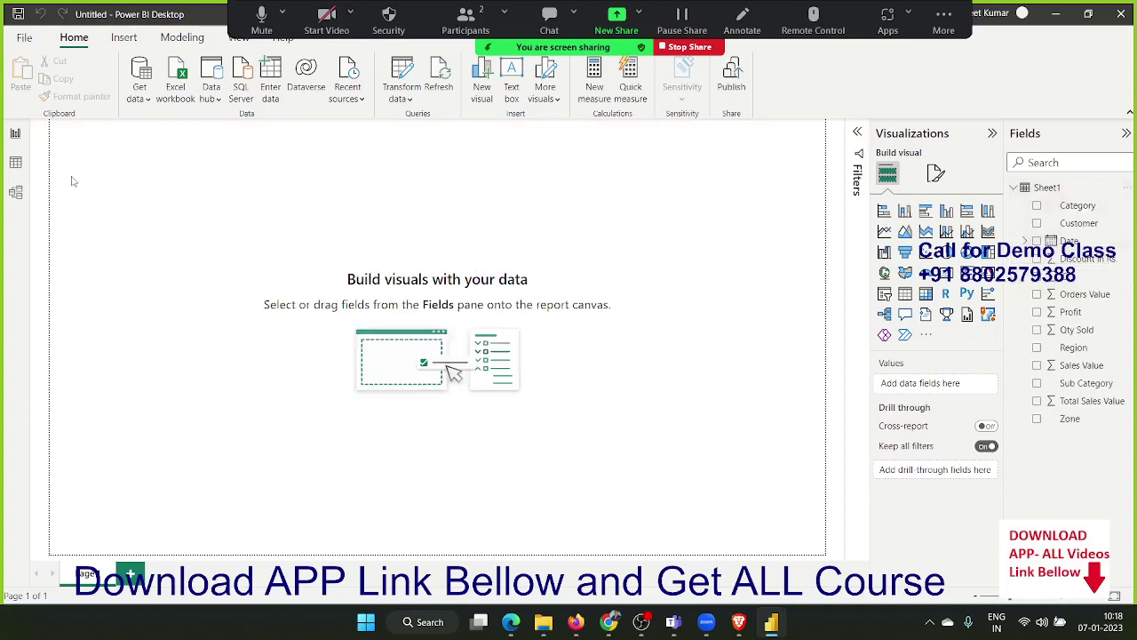
left_click(16, 164)
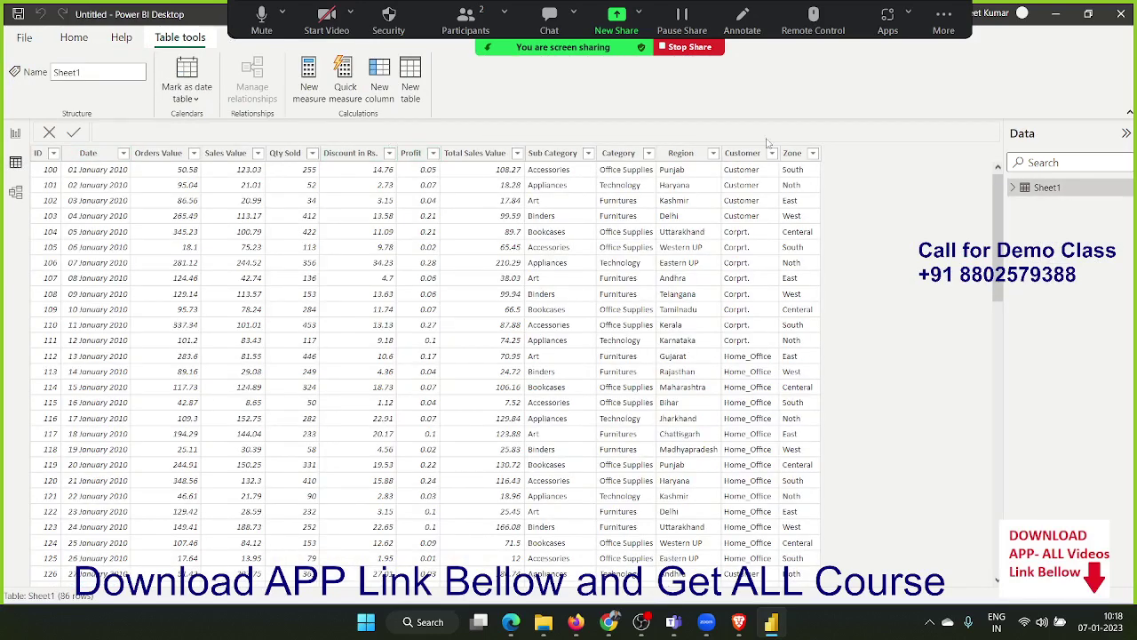
left_click(742, 153)
left_click(86, 154)
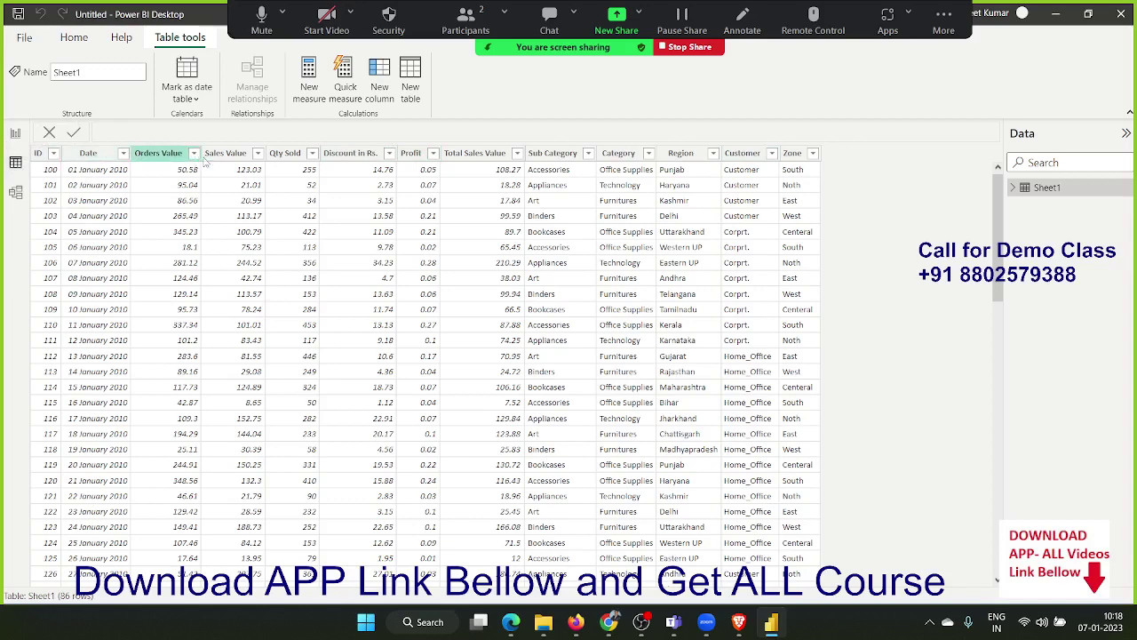
left_click(82, 159)
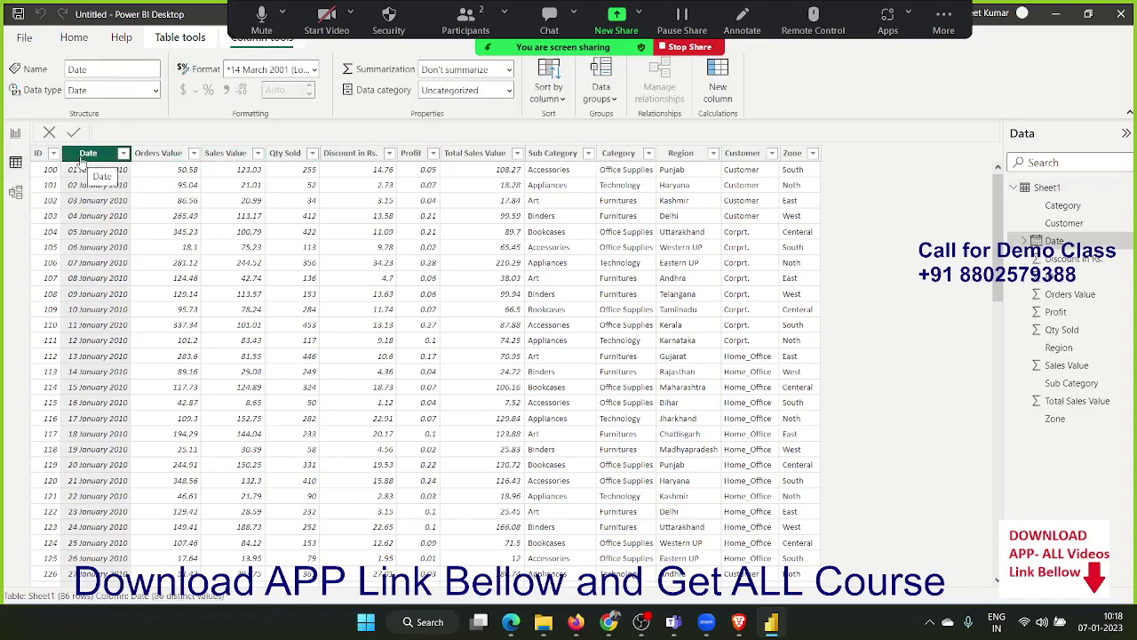
left_click(225, 158)
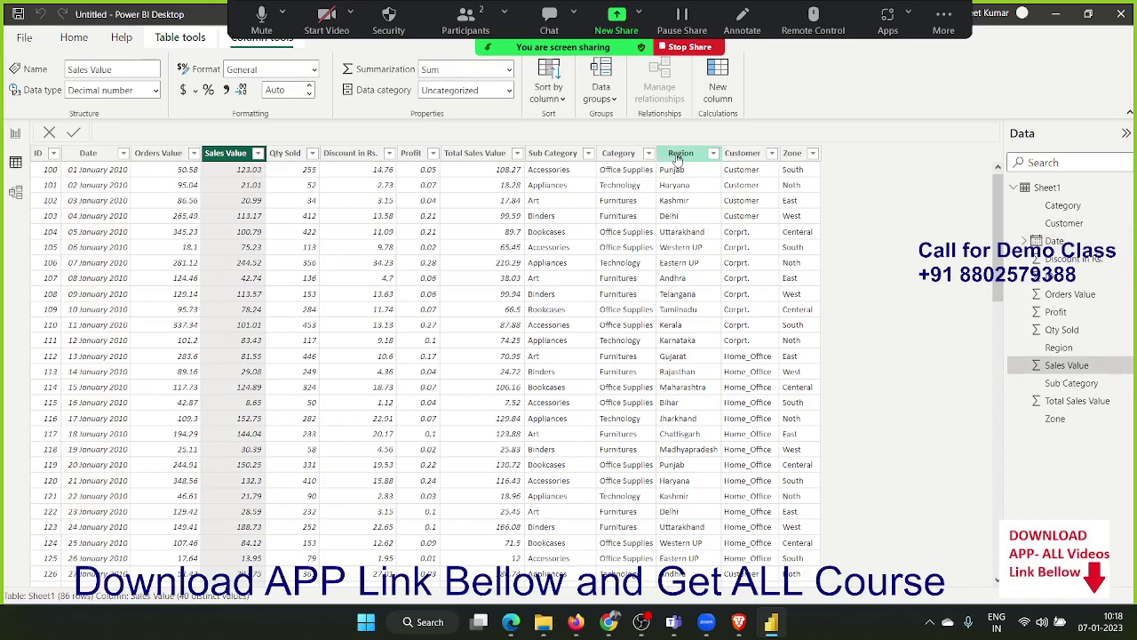
- Set the Region column's data category to State or Province, then return to the report
left_click(679, 158)
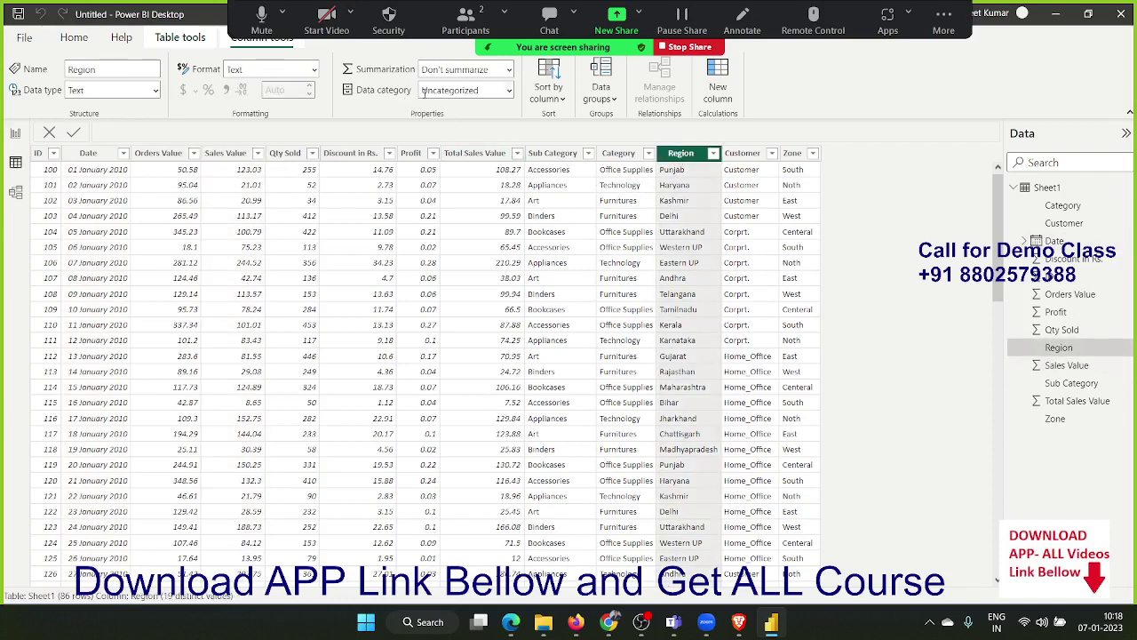
left_click(494, 90)
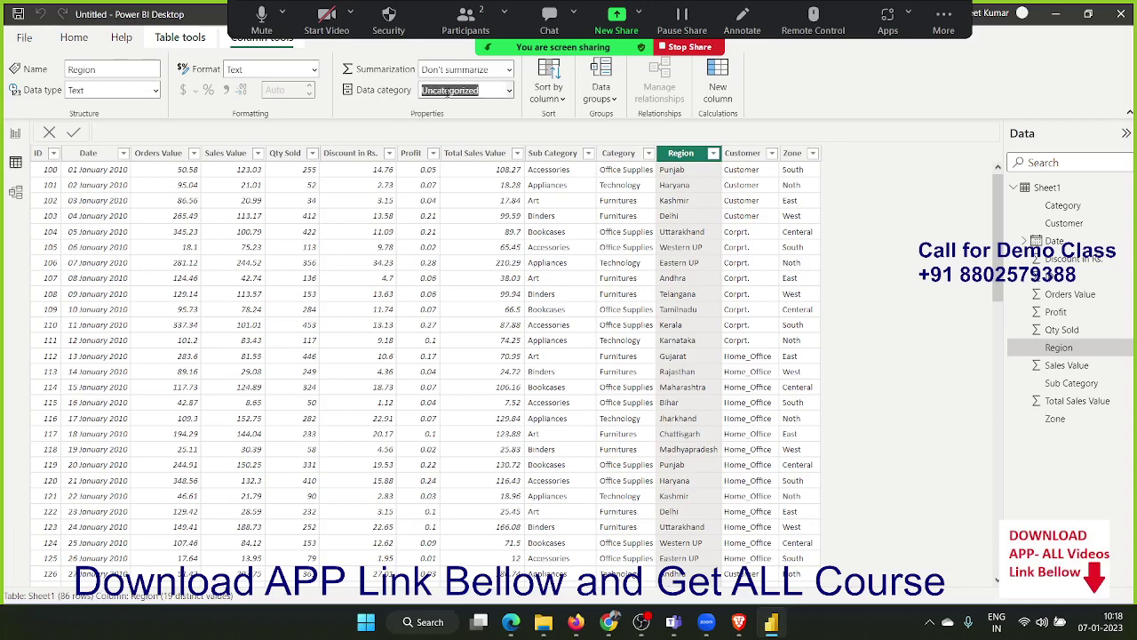
left_click(510, 93)
left_click(510, 92)
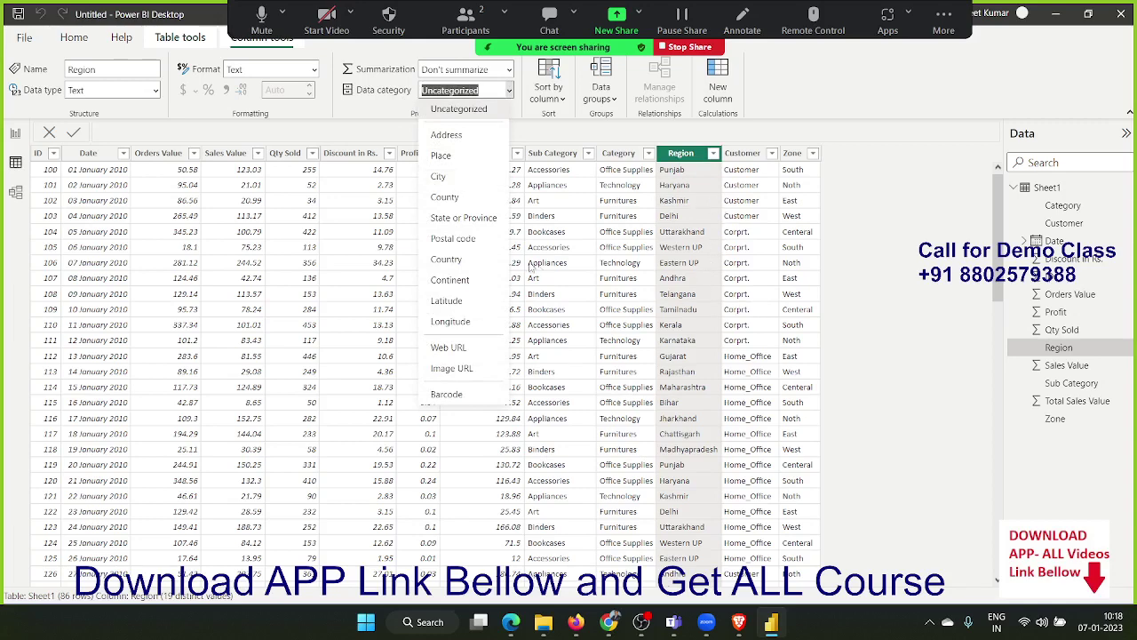
left_click(453, 227)
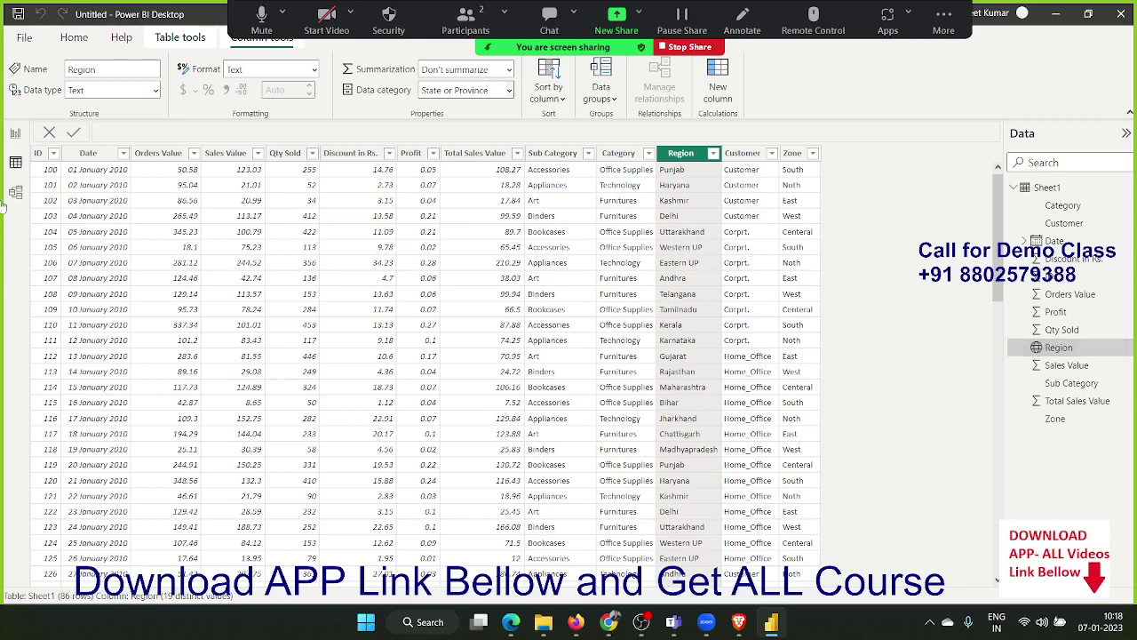
left_click(15, 133)
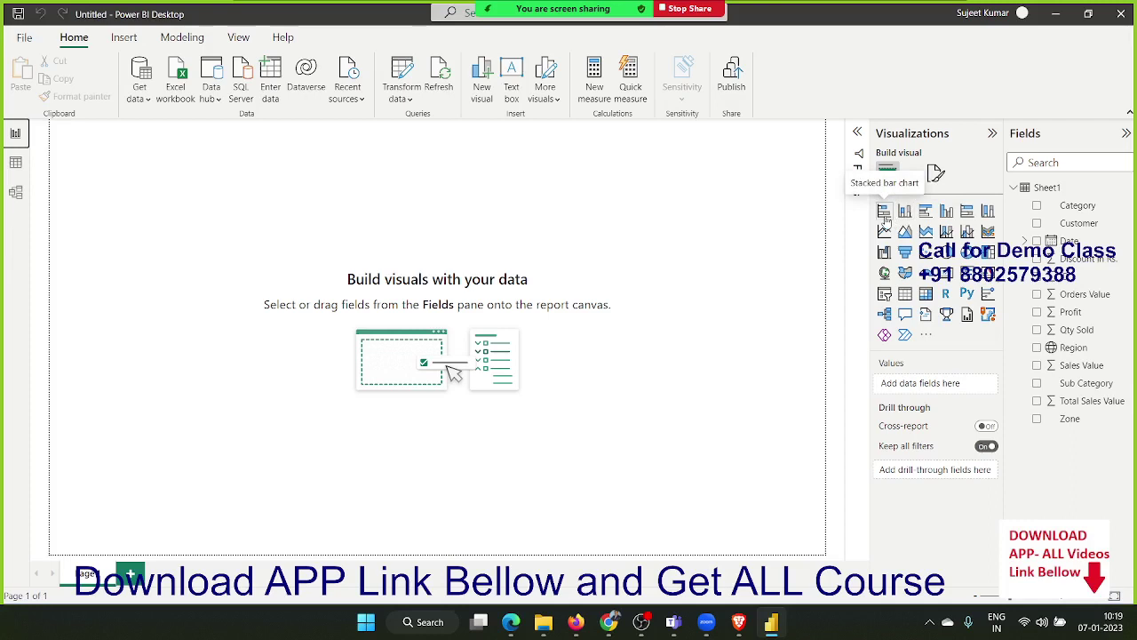
- Add an enlarged stacked bar chart plotting Sum of Qty Sold by Customer
left_click(885, 216)
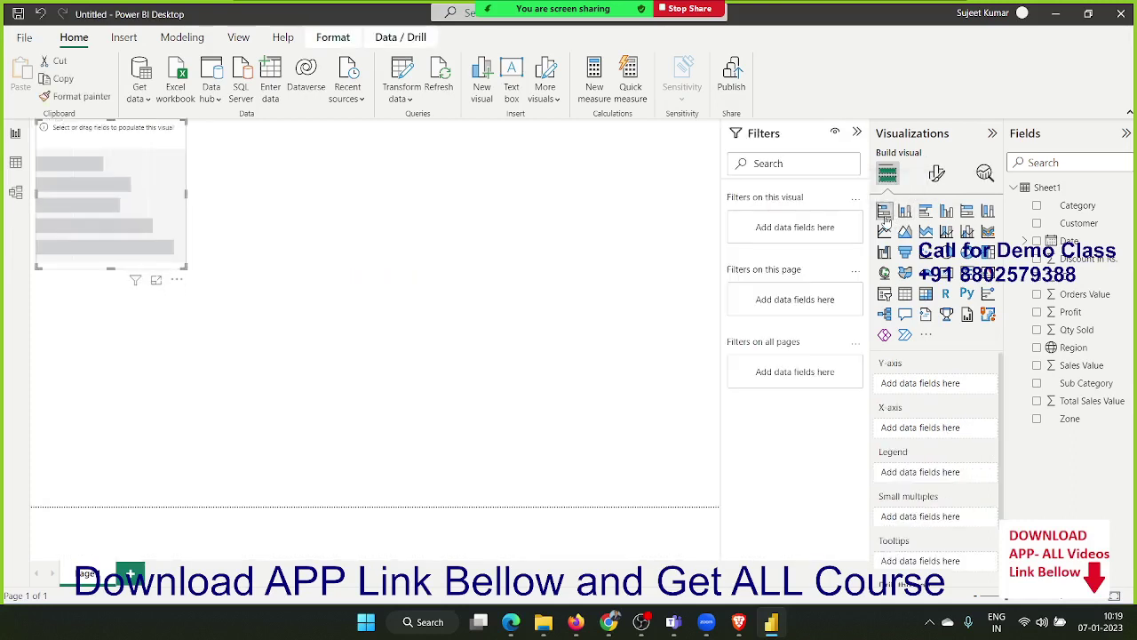
left_click_drag(184, 266, 242, 310)
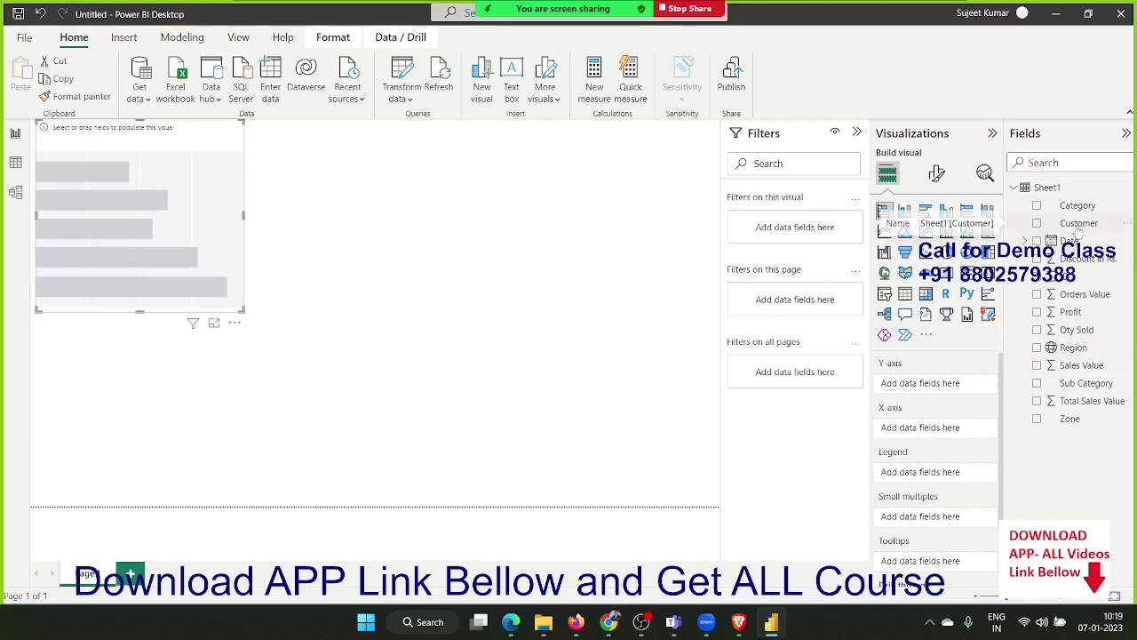
left_click_drag(1077, 231, 177, 205)
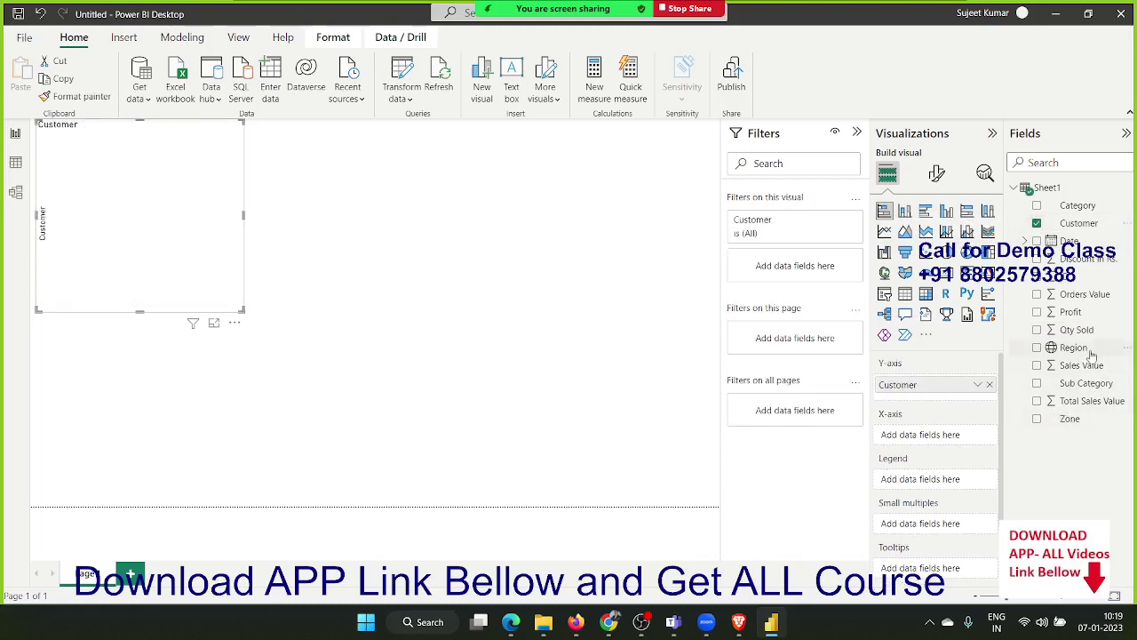
left_click_drag(1089, 333, 199, 228)
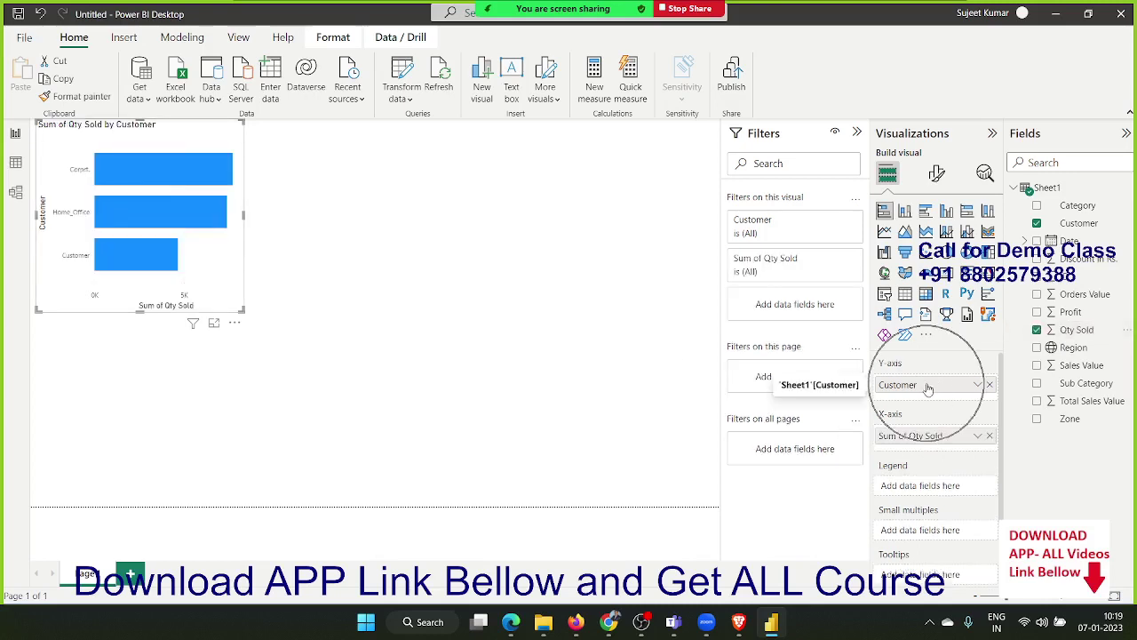
left_click_drag(929, 389, 929, 395)
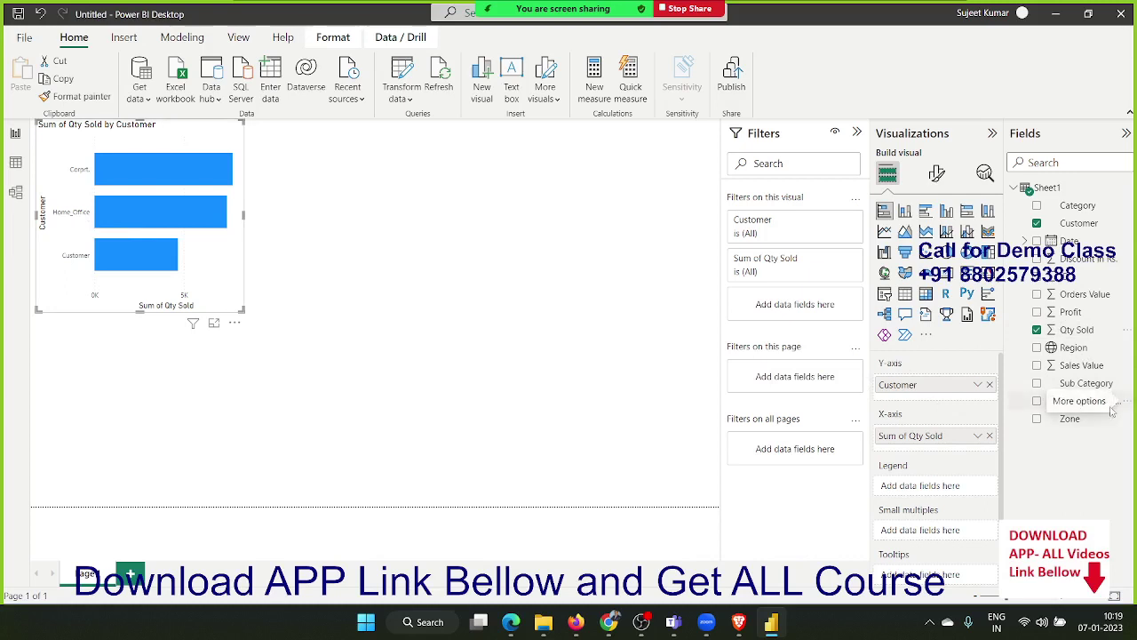
- Try Zone as small multiples, enlarge the chart, then move Zone to the Legend so bars stack by Zone
left_click_drag(1081, 425, 926, 551)
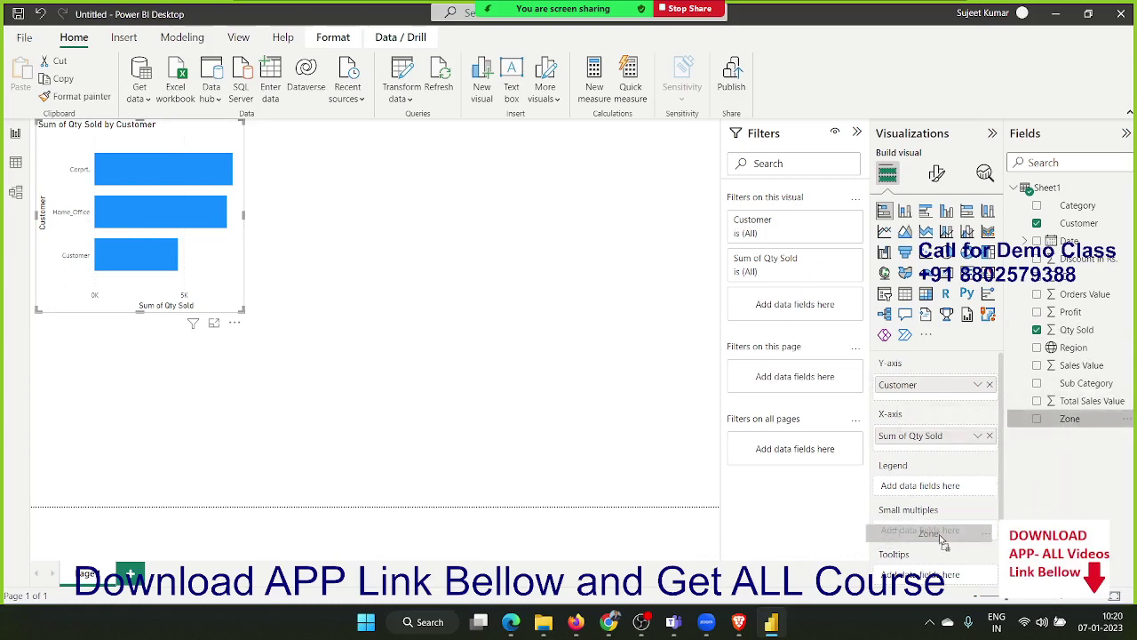
left_click_drag(925, 551, 939, 534)
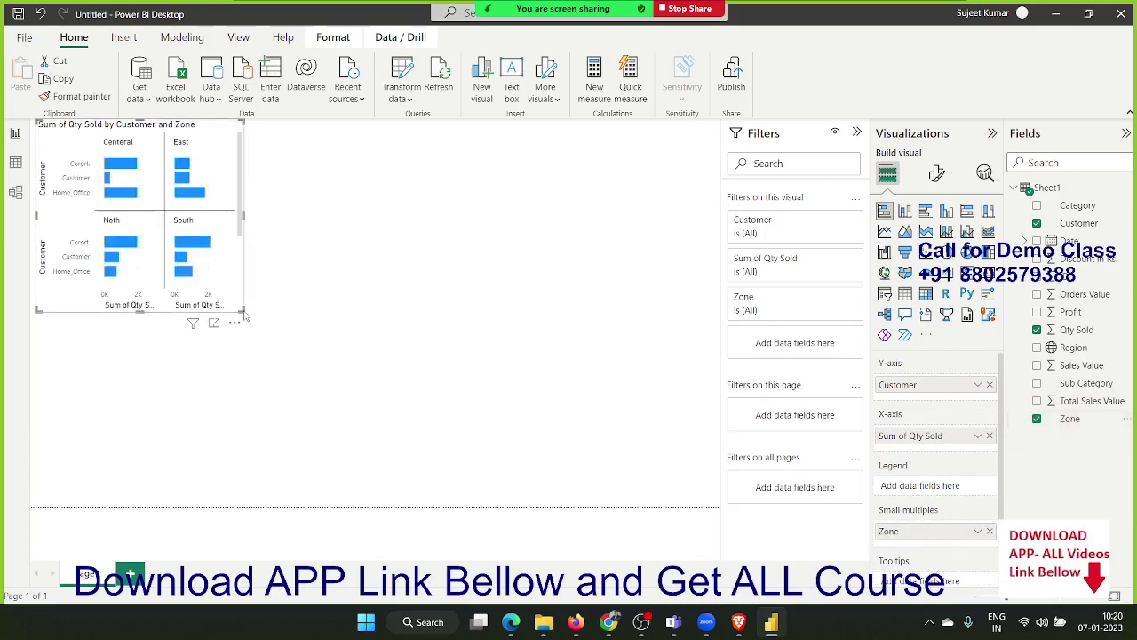
mouse_move(242, 310)
left_mouse_down()
mouse_move(303, 457)
mouse_move(373, 485)
mouse_move(363, 484)
left_mouse_up()
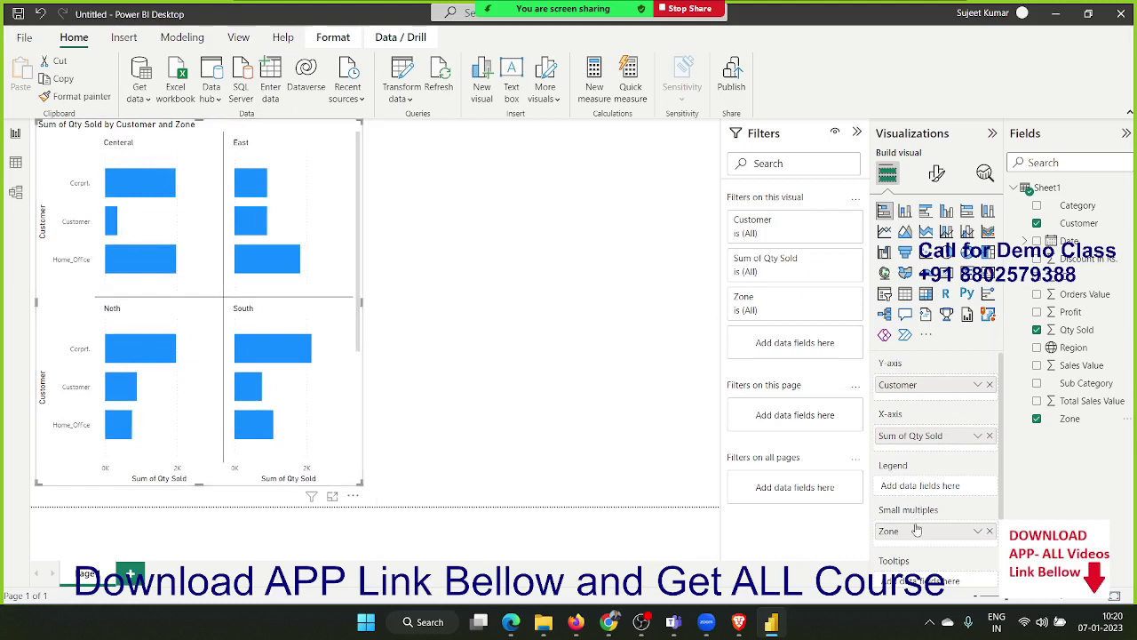
left_click_drag(915, 531, 910, 498)
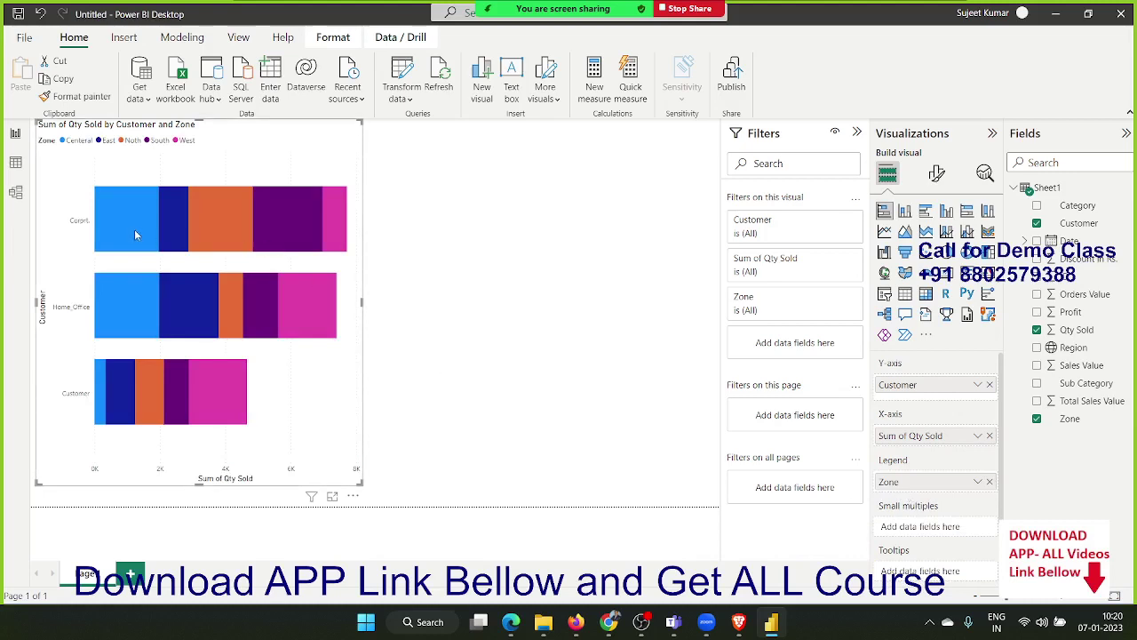
- Add Category to Tooltips, then remove the First Category tooltip and Zone legend
mouse_move(180, 233)
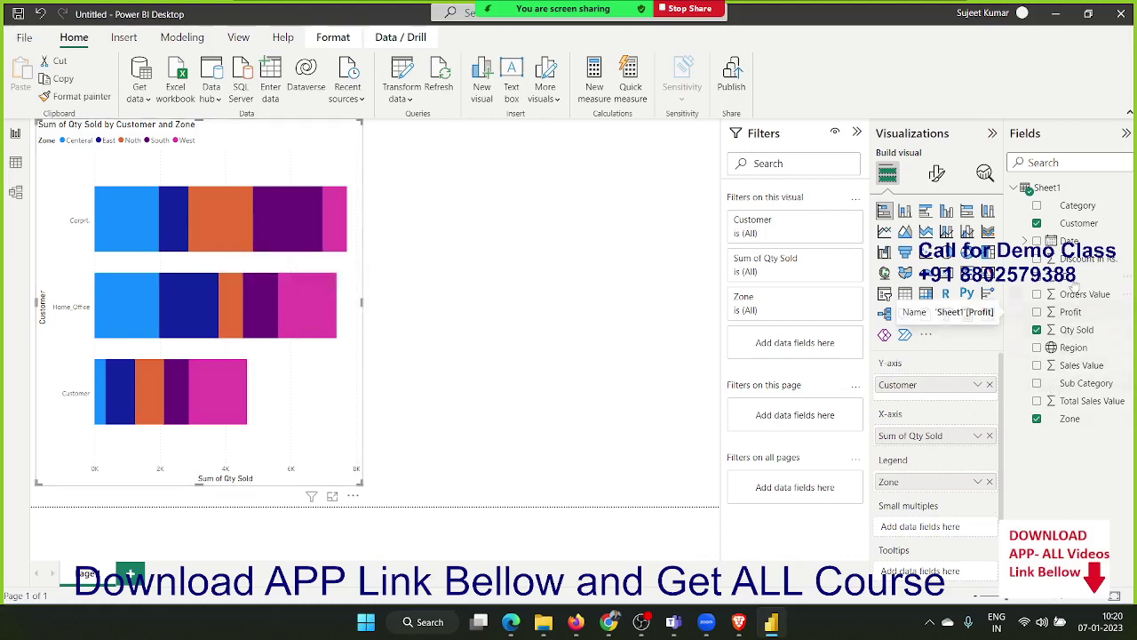
left_click_drag(1070, 206, 943, 582)
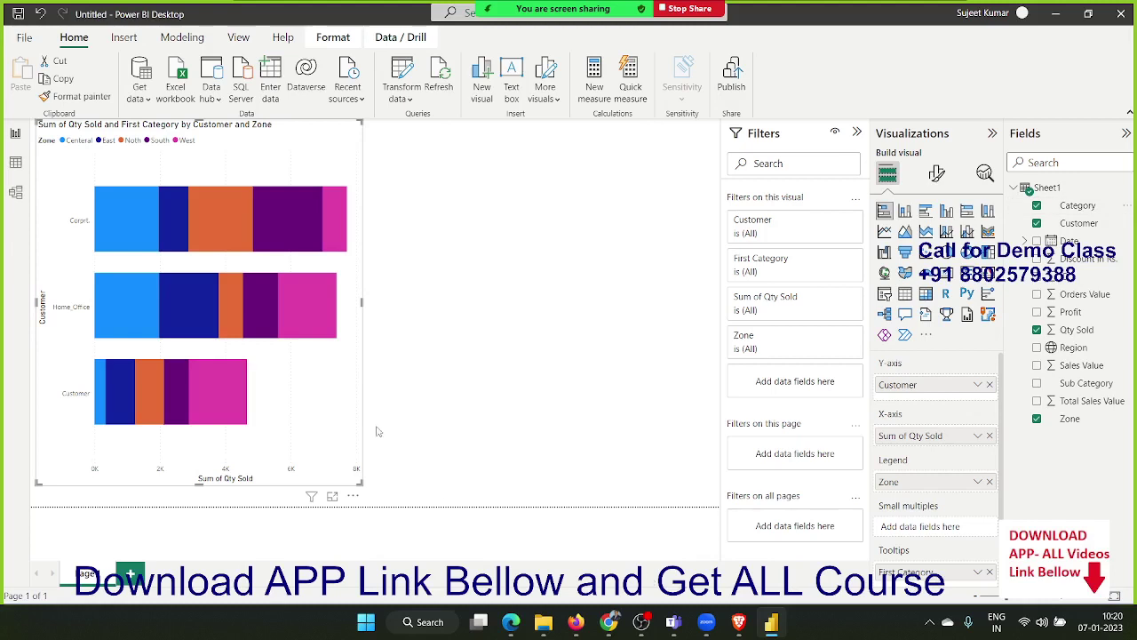
mouse_move(168, 309)
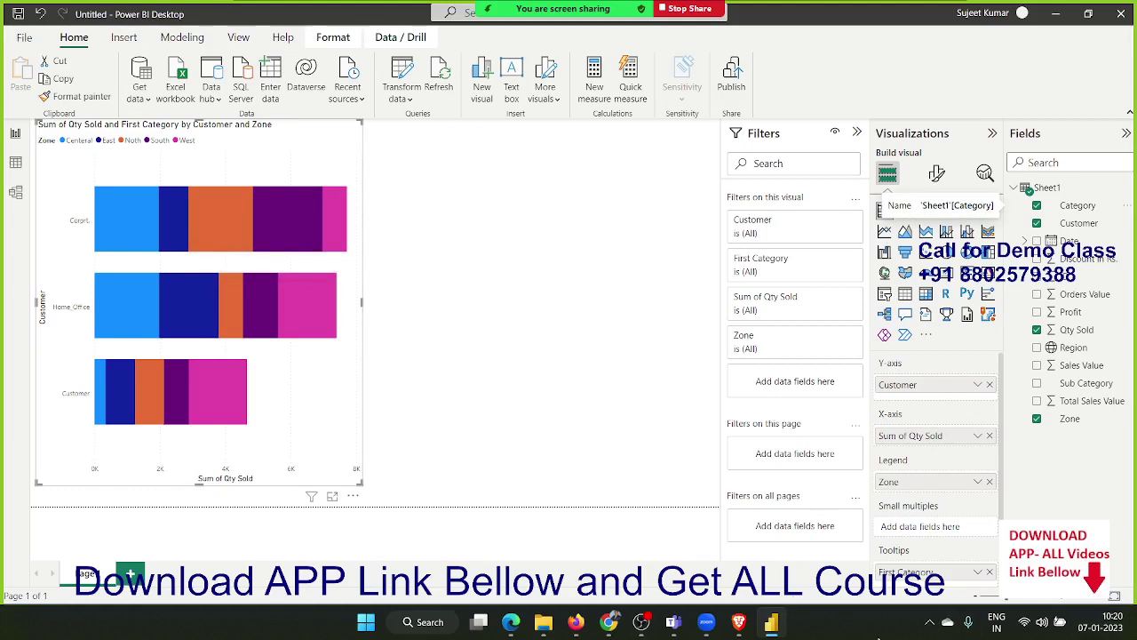
left_click_drag(961, 573, 1063, 470)
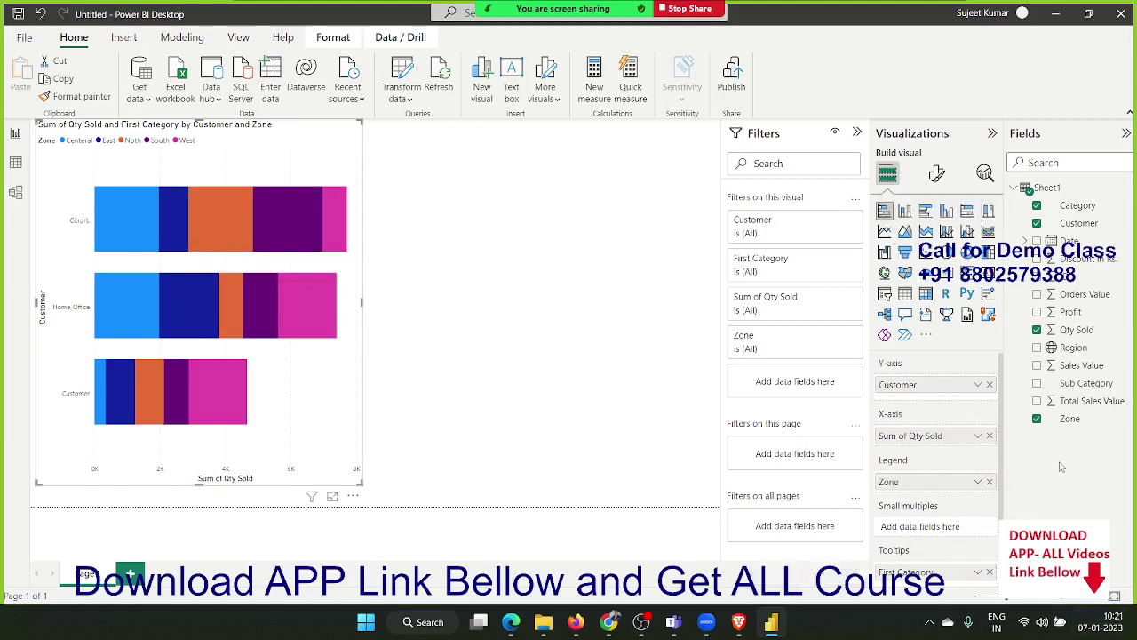
left_click(989, 571)
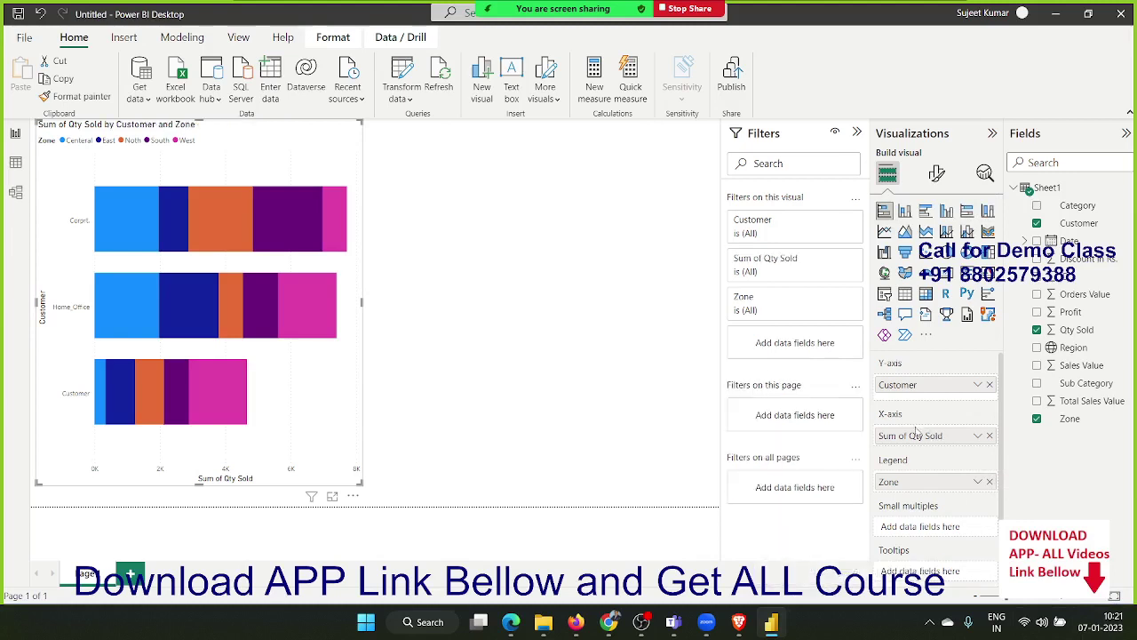
left_click(991, 483)
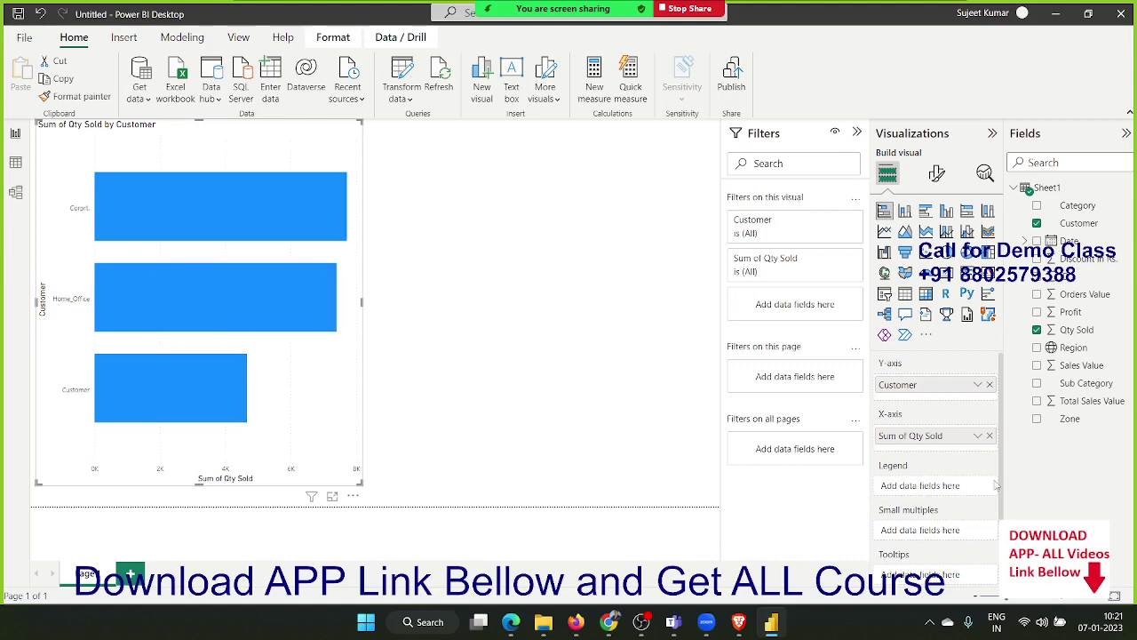
- Show Sum of Qty Sold as Percent of grand total and enlarge the bar chart
left_click(978, 436)
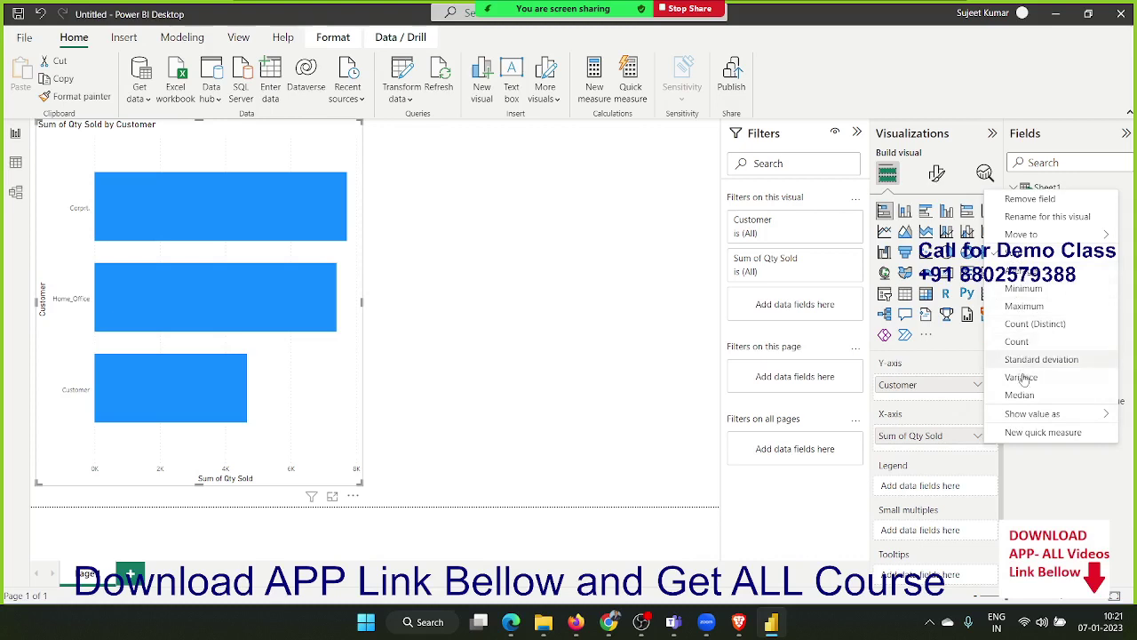
mouse_move(1027, 417)
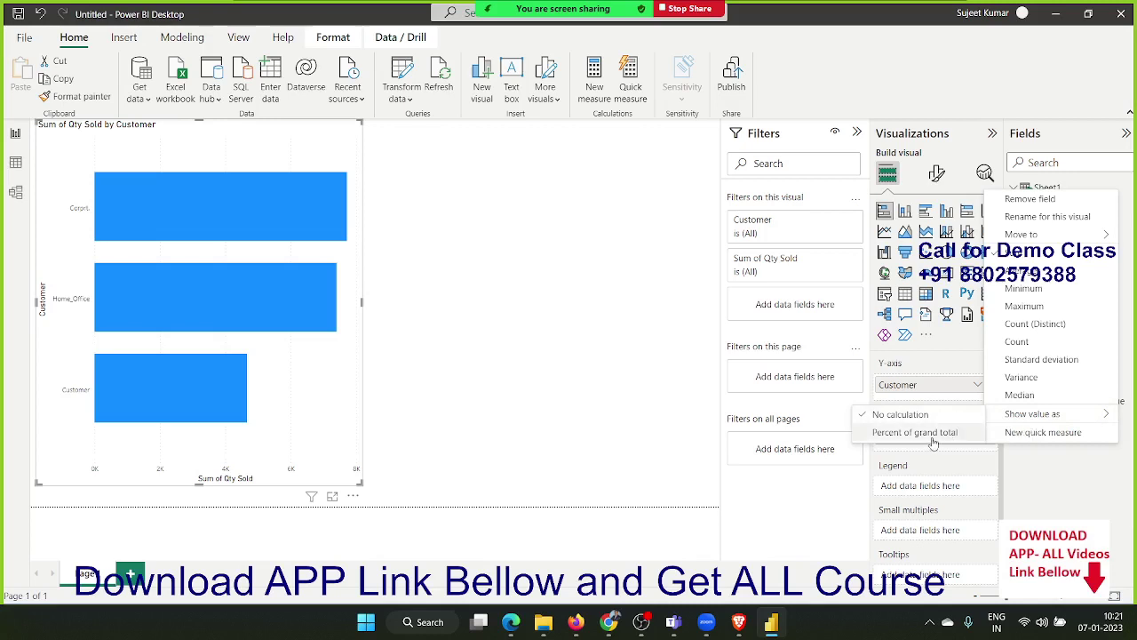
left_click(931, 435)
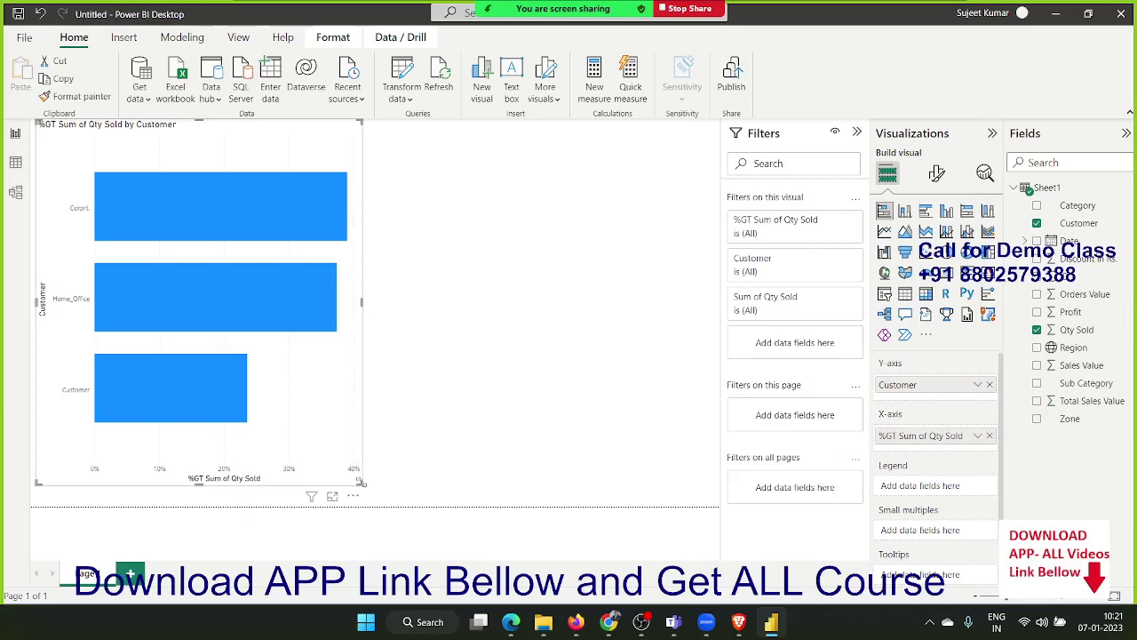
left_click_drag(362, 483, 425, 506)
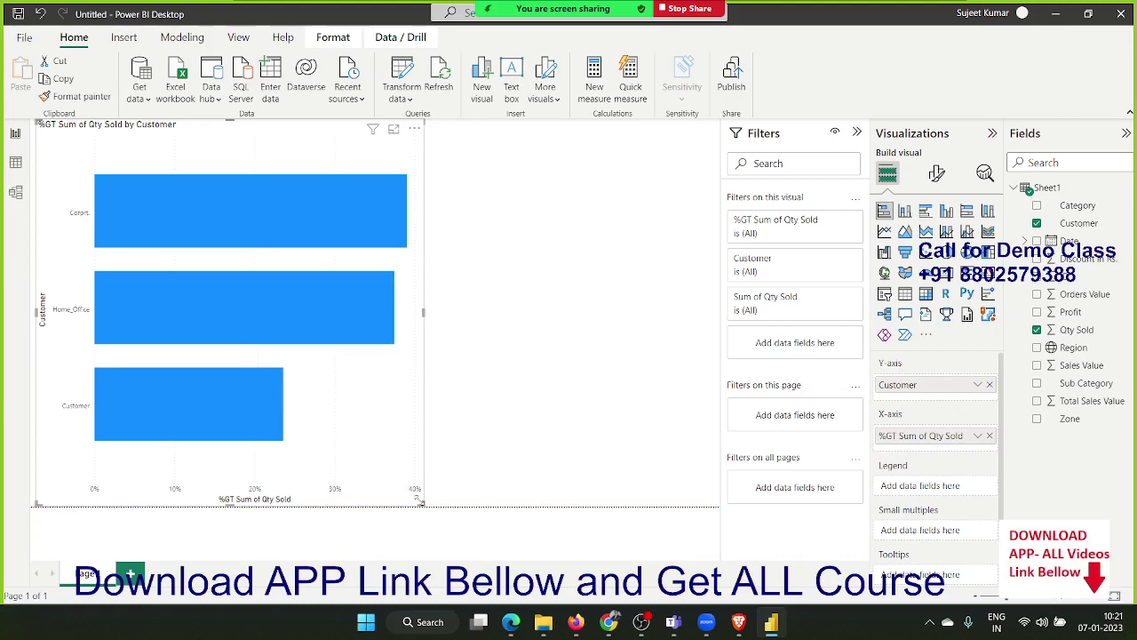
- View the %GT Qty Sold bar chart in Focus mode, then return to the report
mouse_move(253, 346)
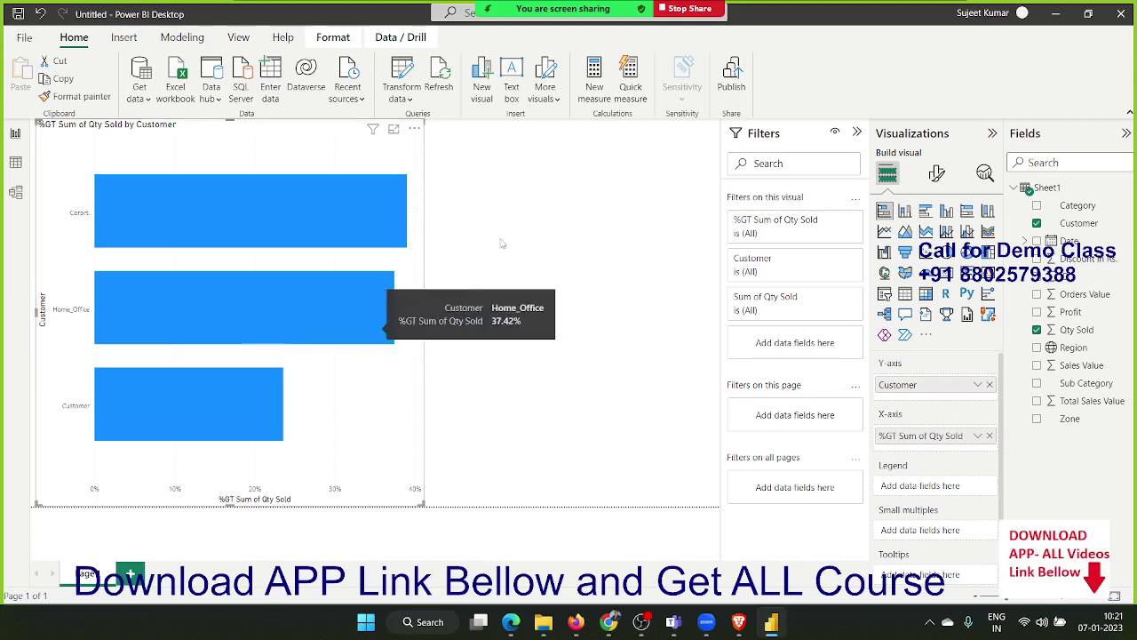
left_click(511, 214)
left_click(362, 158)
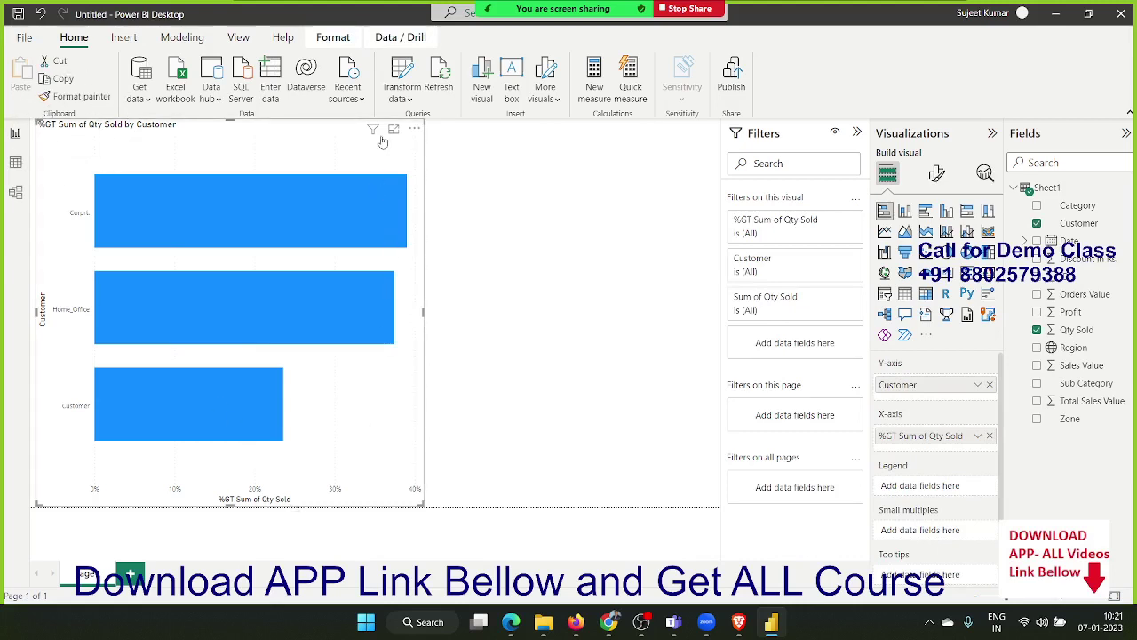
mouse_move(375, 131)
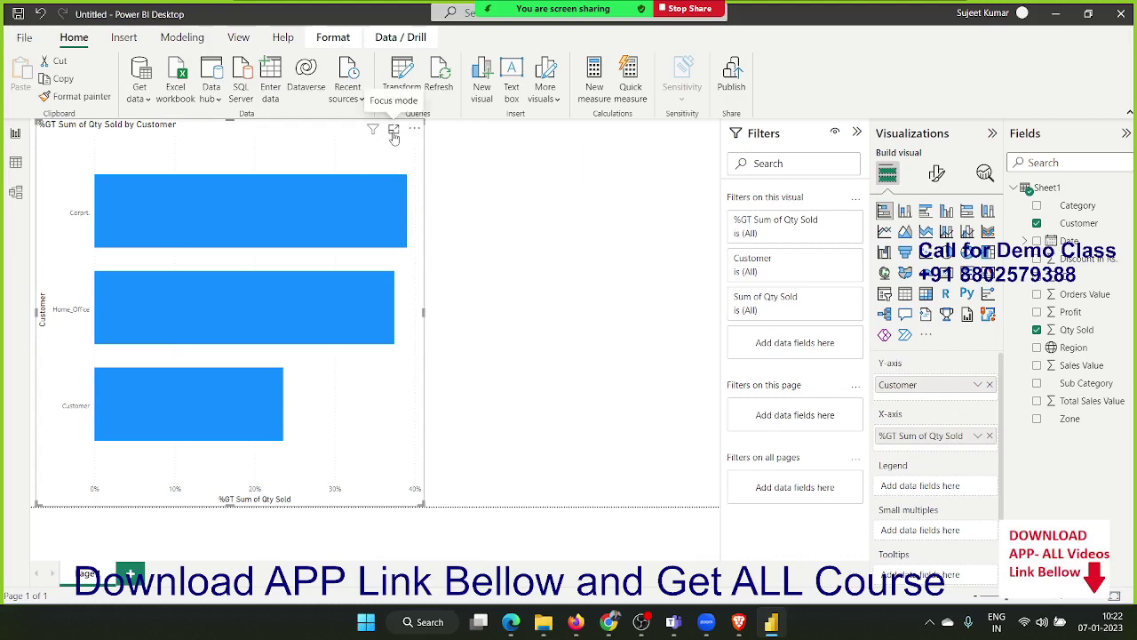
left_click(394, 133)
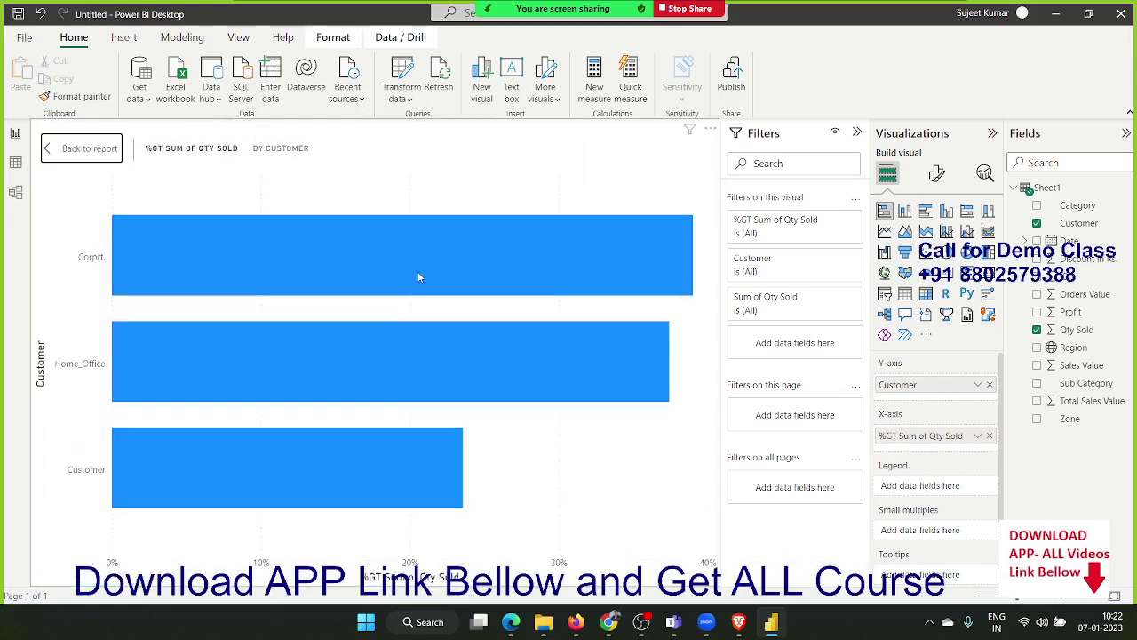
left_click(52, 156)
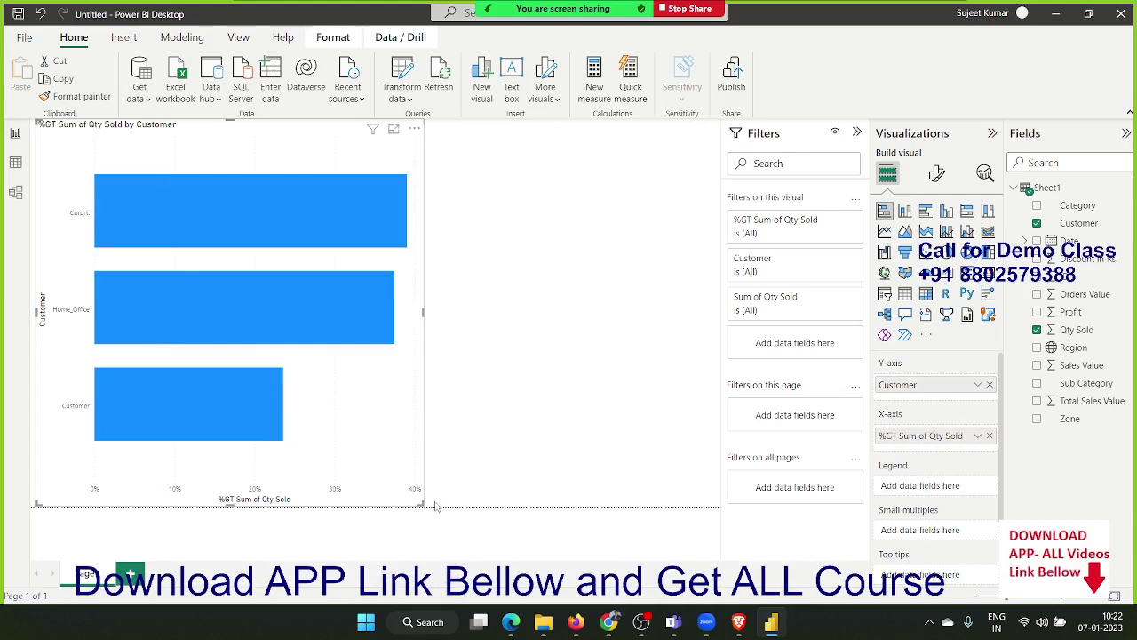
- Shrink the chart to a small top-left box and check it in Focus mode again
left_click_drag(423, 503, 169, 277)
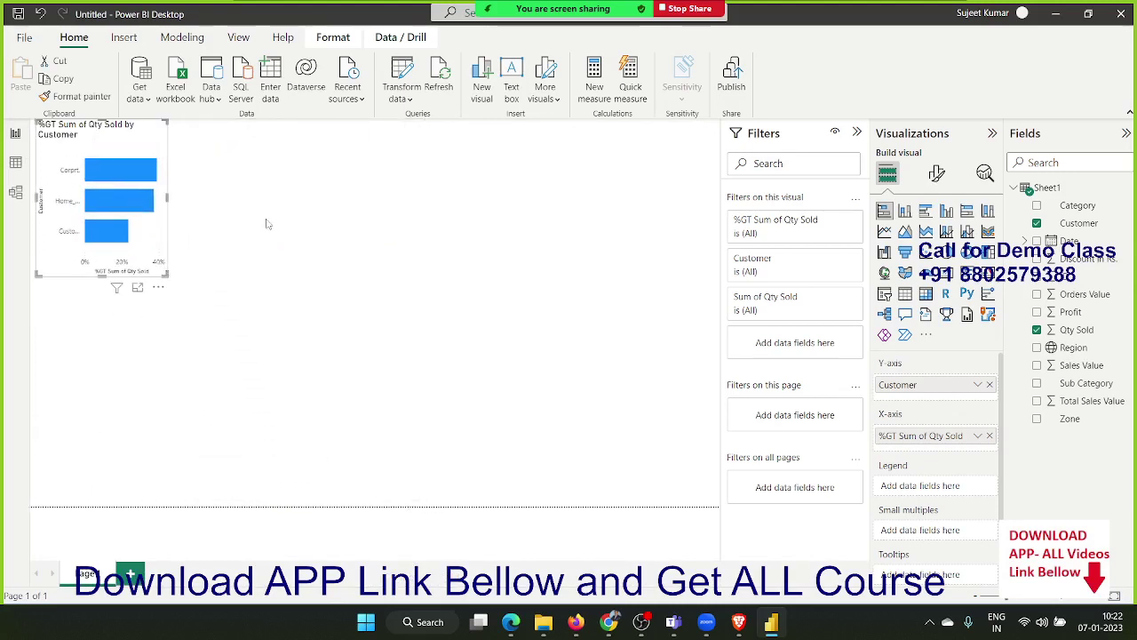
left_click(266, 224)
left_click(142, 150)
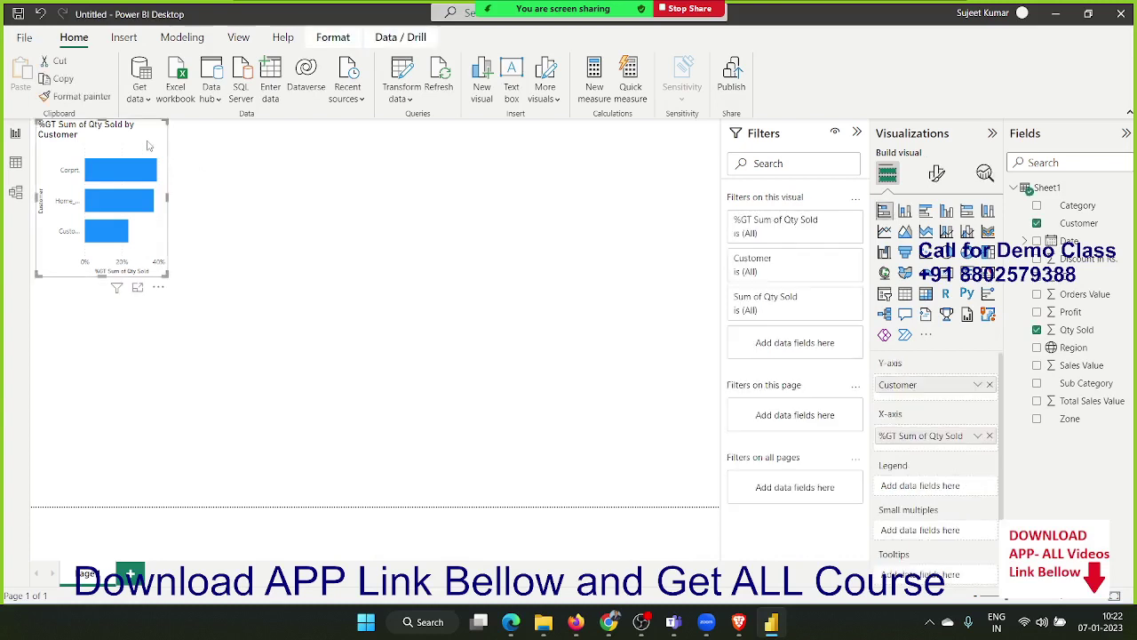
left_click(138, 292)
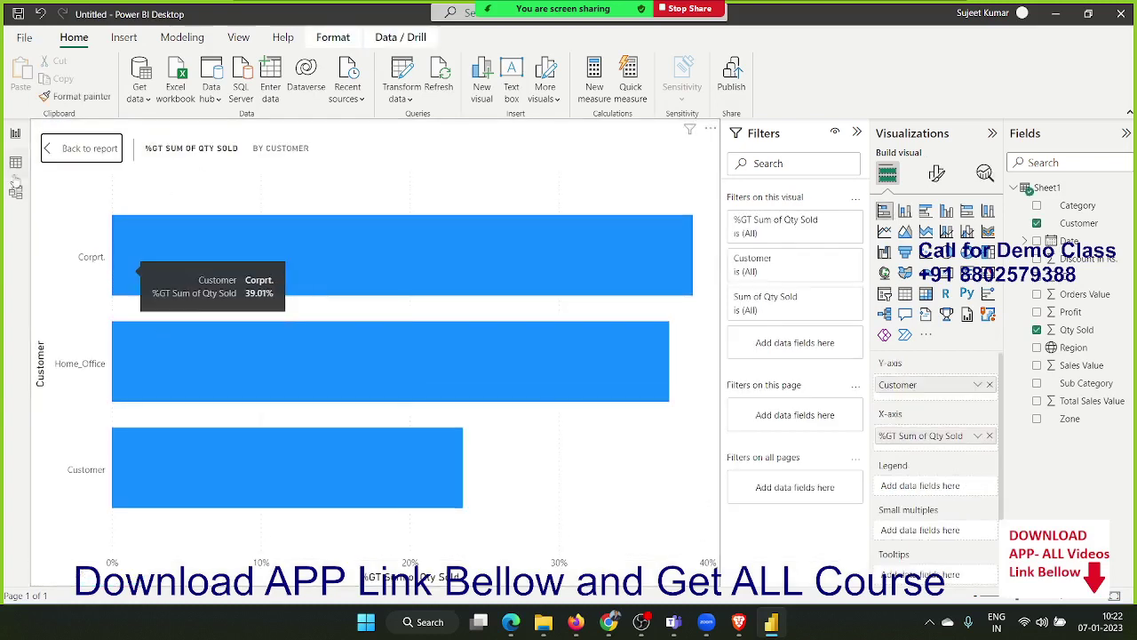
left_click(89, 158)
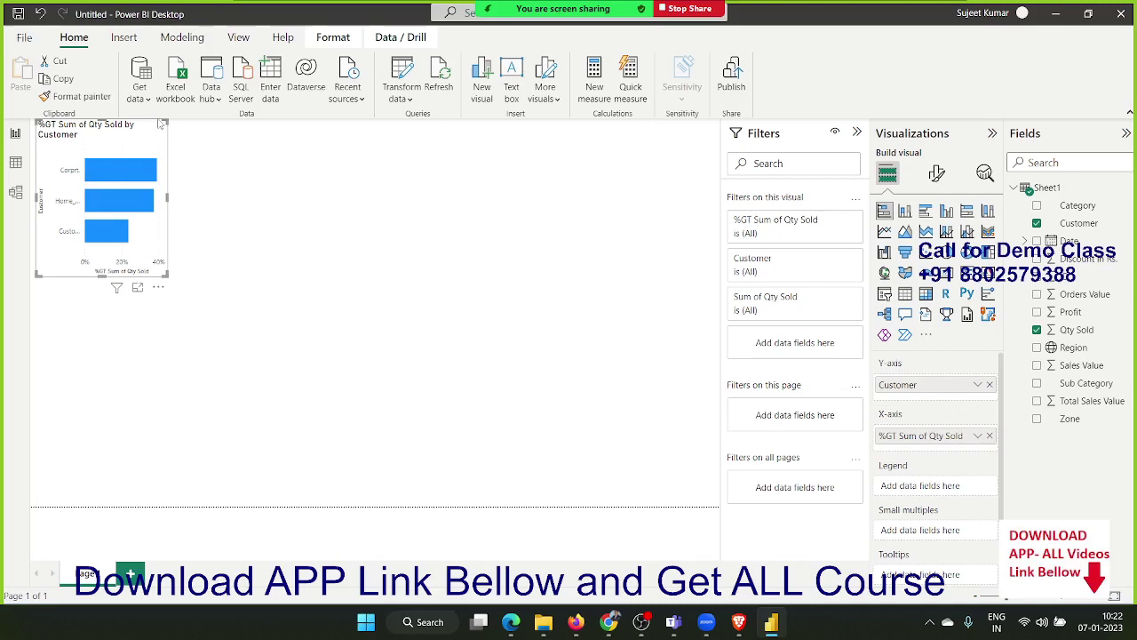
- View the chart's data as a table, then turn on Spotlight for the chart
left_click(159, 288)
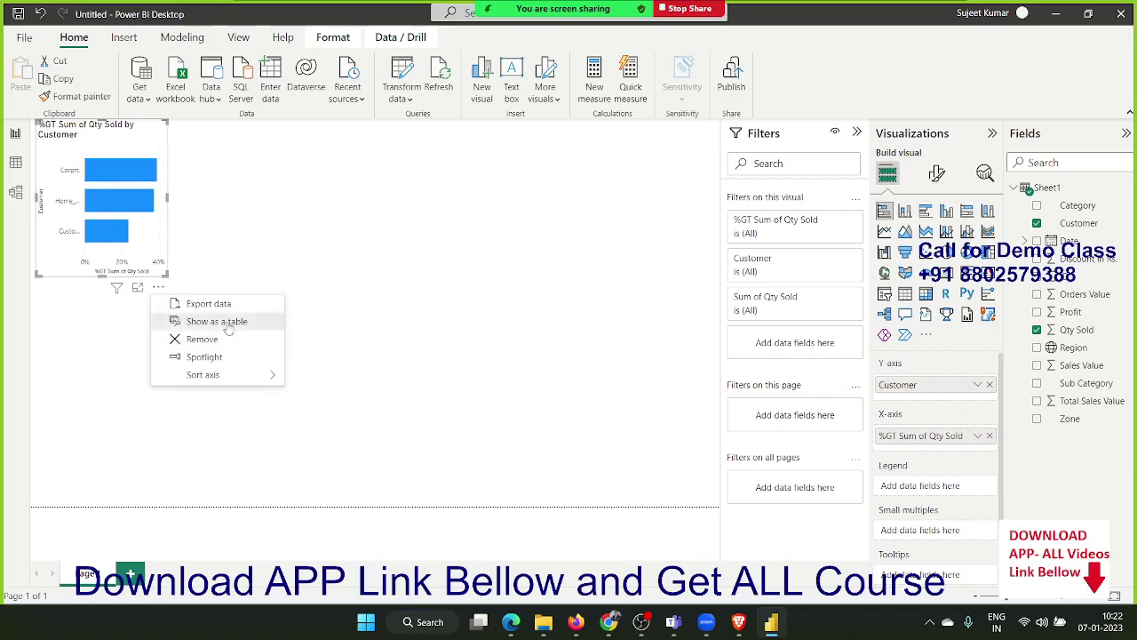
left_click(228, 327)
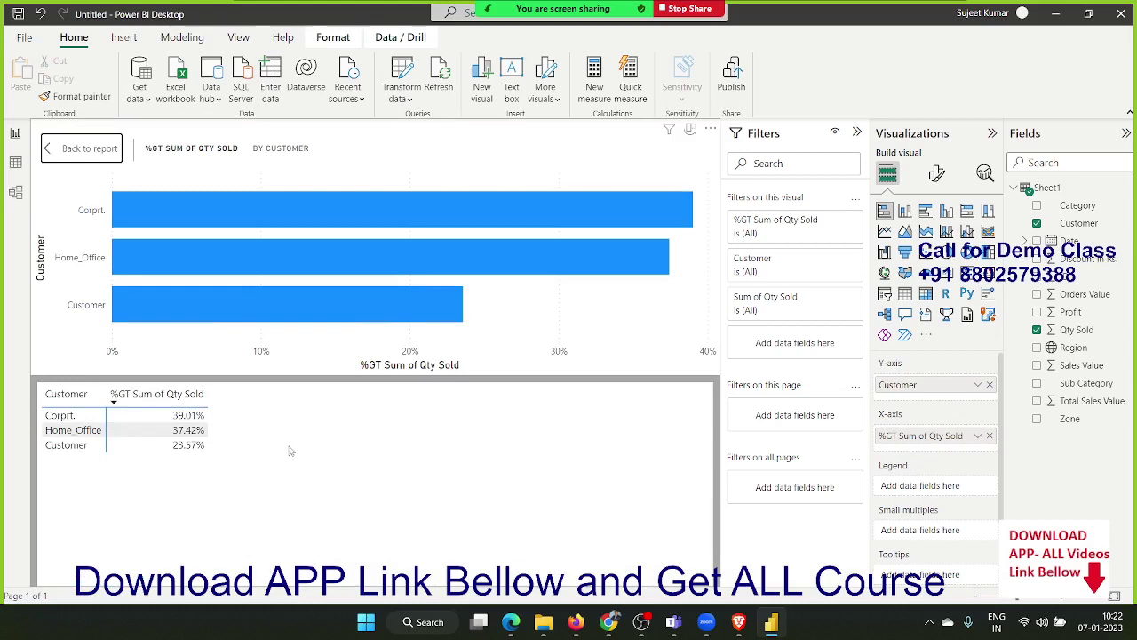
left_click(85, 150)
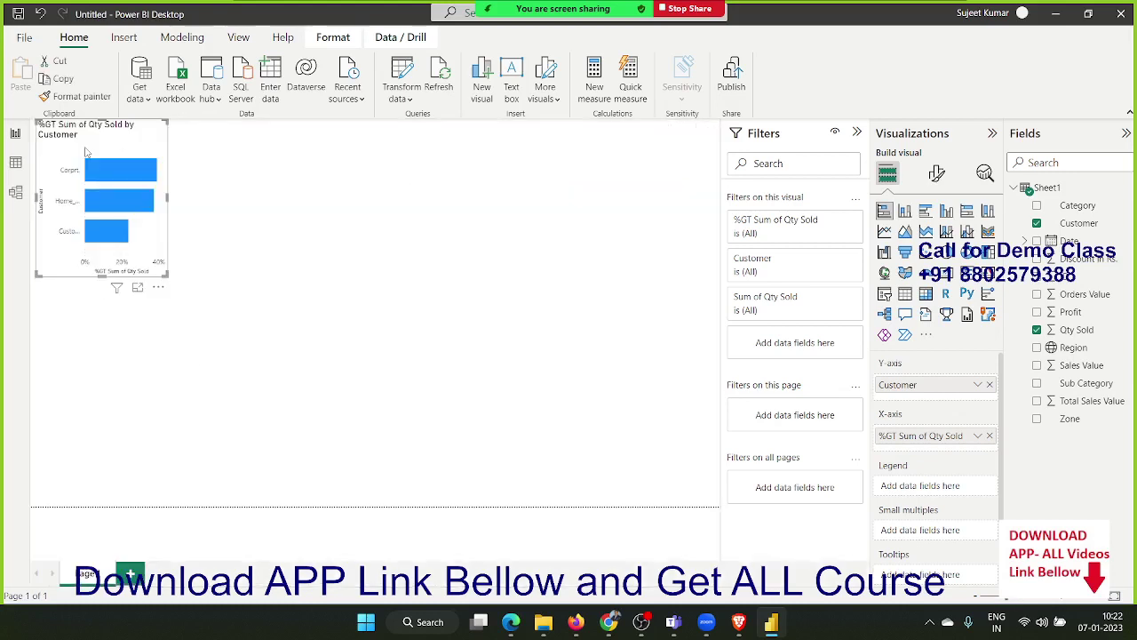
left_click(158, 287)
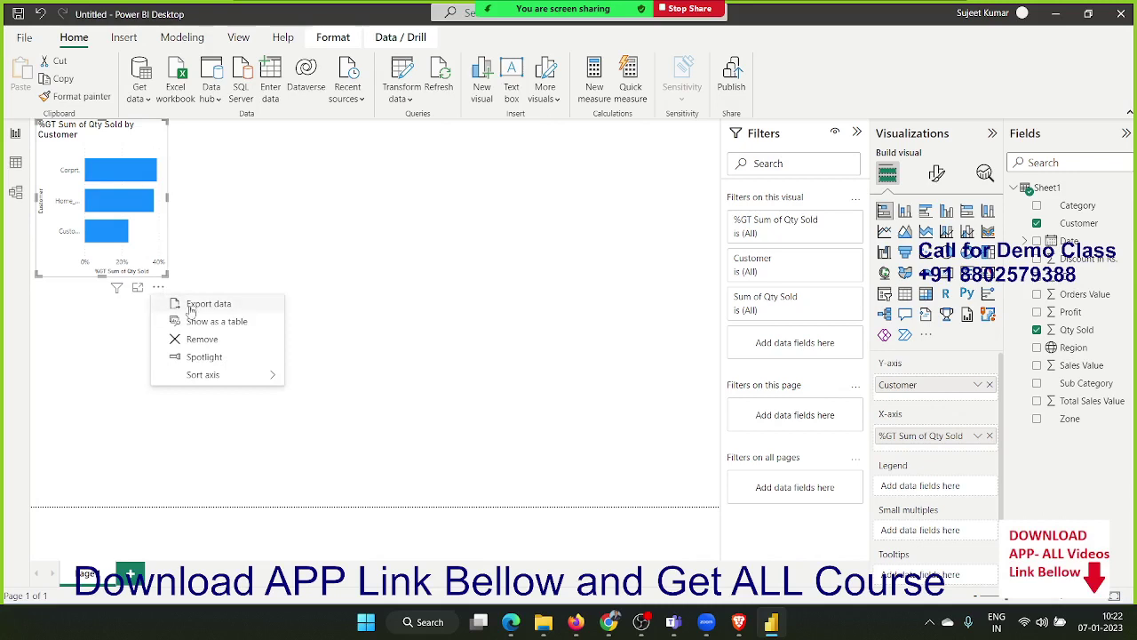
left_click(219, 361)
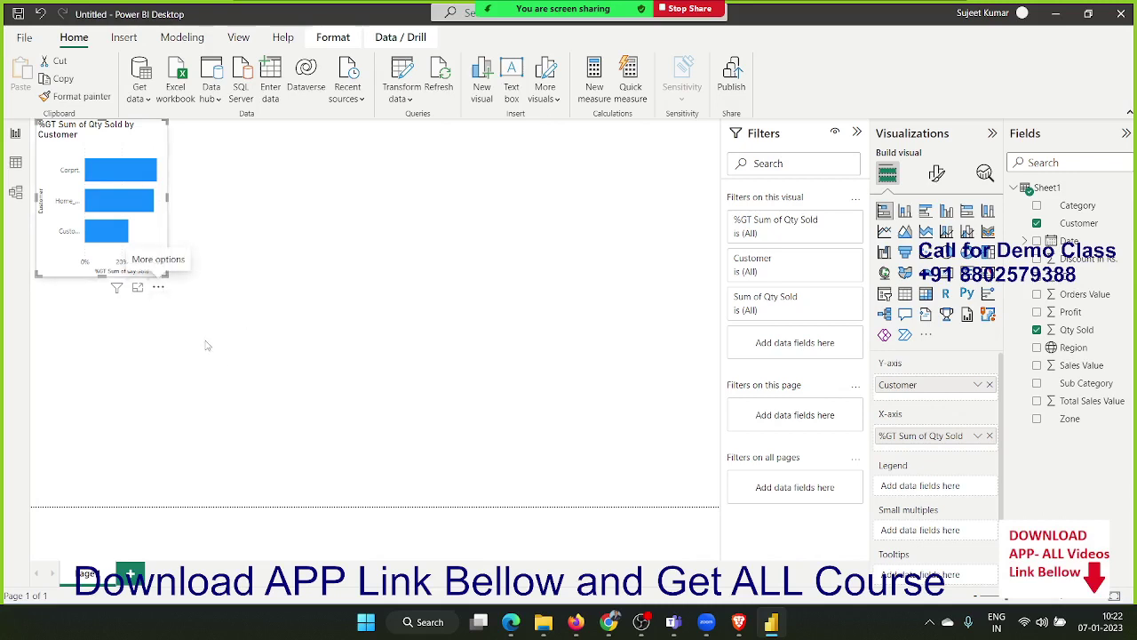
- Sort the bars descending and enlarge the chart to a medium size
left_click(162, 290)
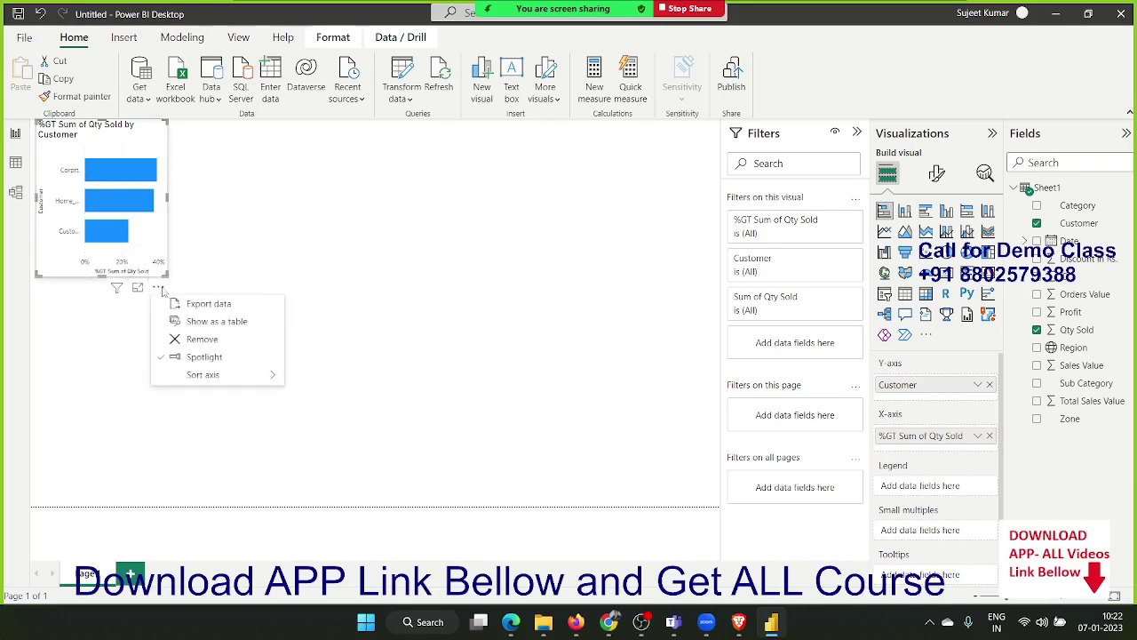
mouse_move(199, 381)
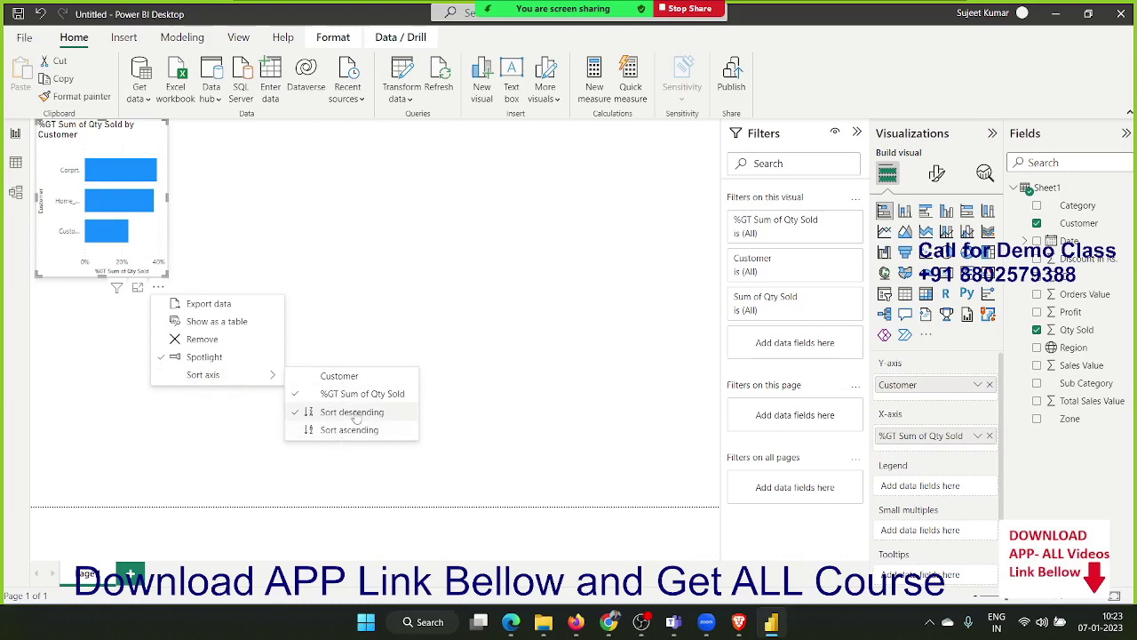
left_click(159, 286)
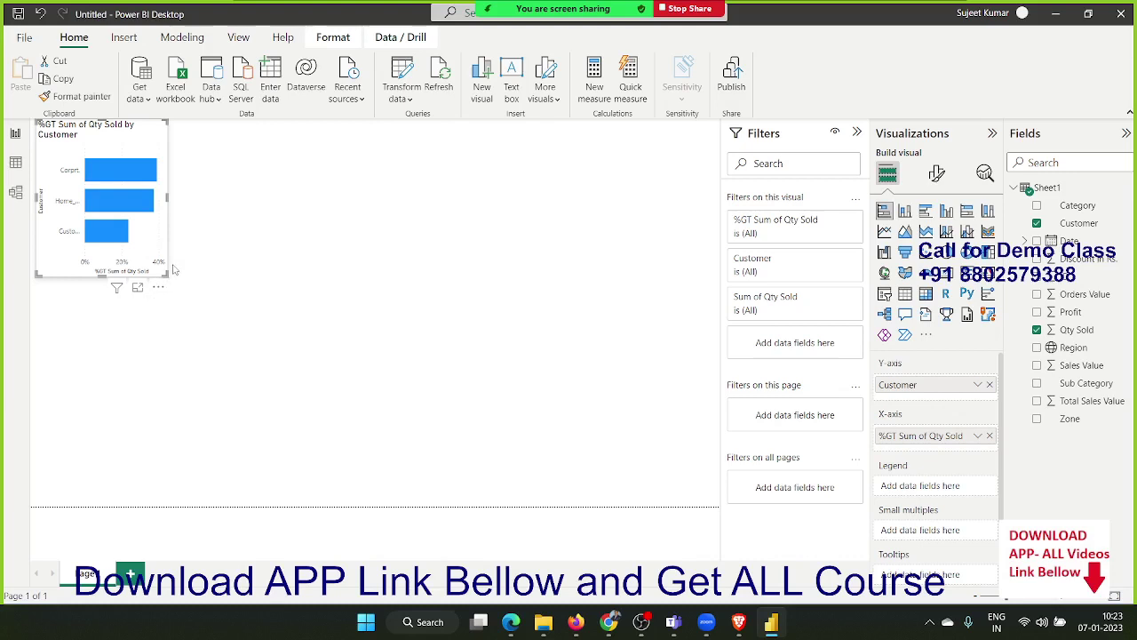
left_click(189, 307)
left_click_drag(169, 281, 274, 381)
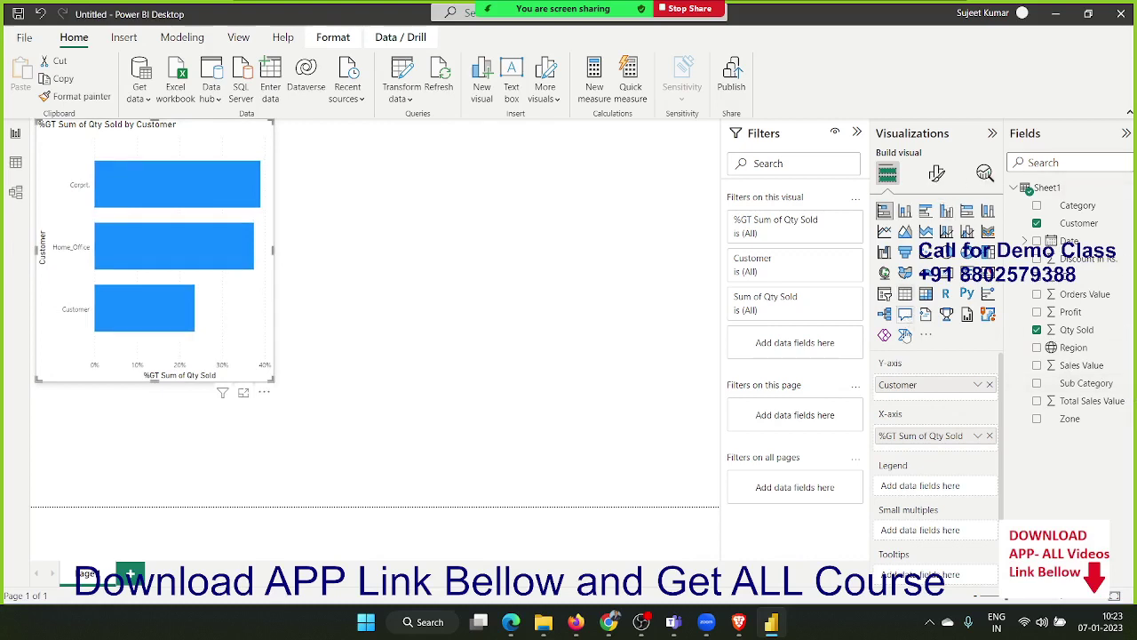
- Toggle the Y- and X-axis off and back on, then highlight the Home_Office and Corprt. bars
left_click(933, 367)
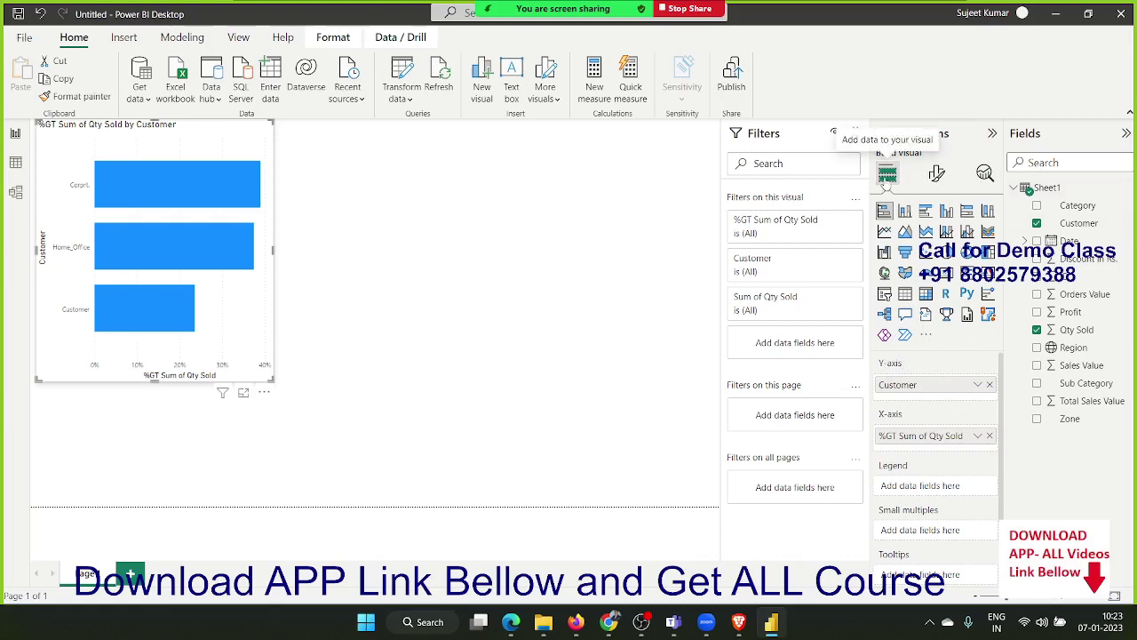
left_click(938, 173)
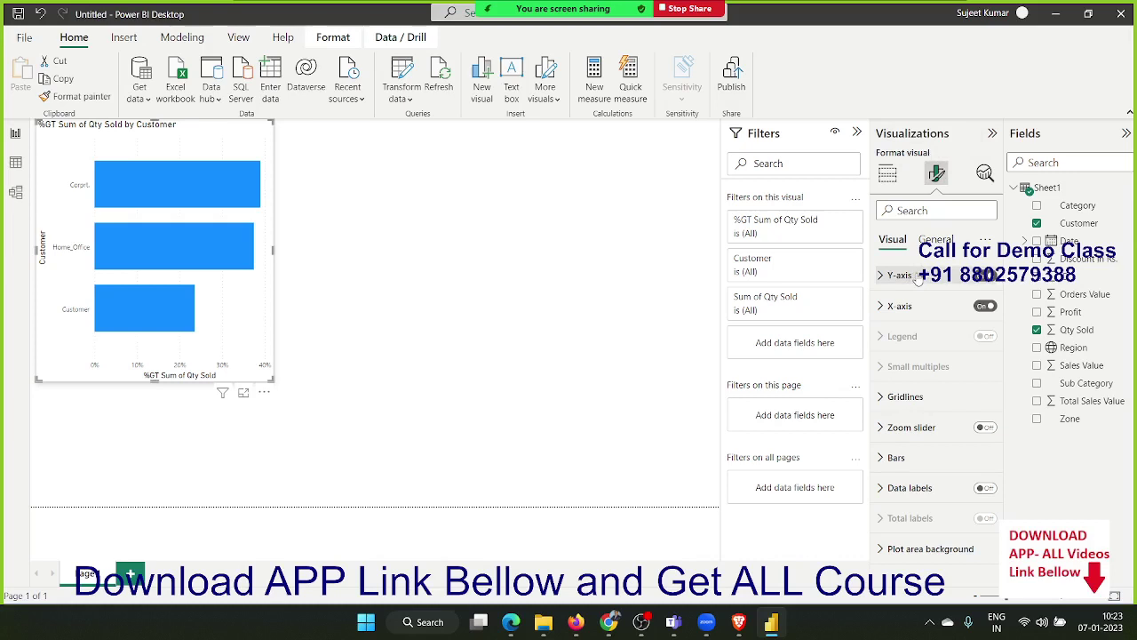
left_click(983, 277)
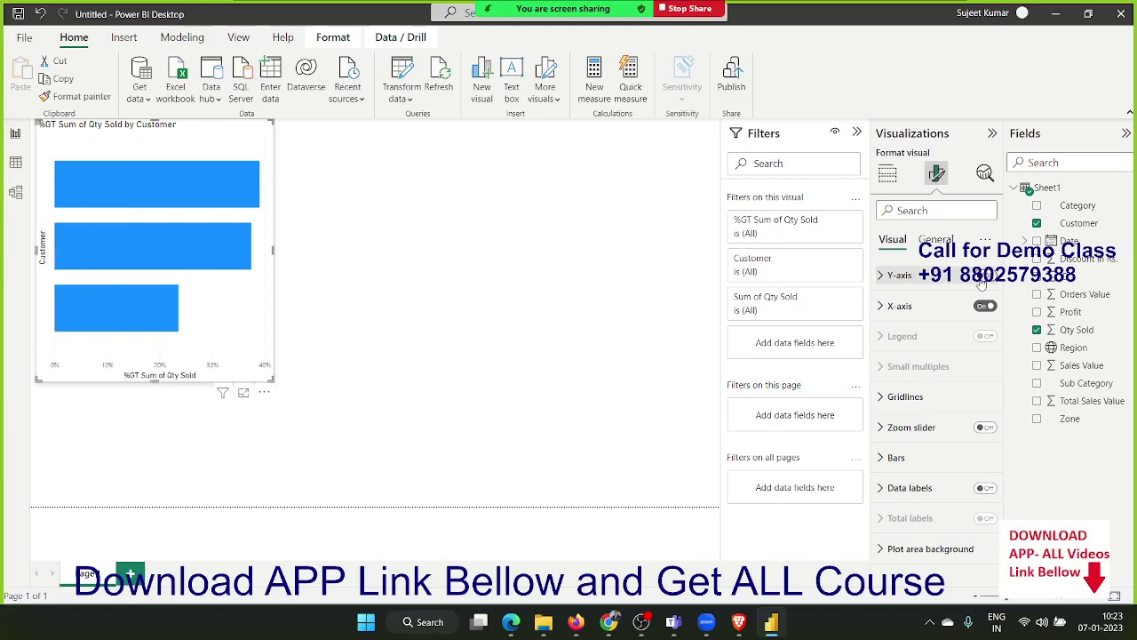
left_click(984, 277)
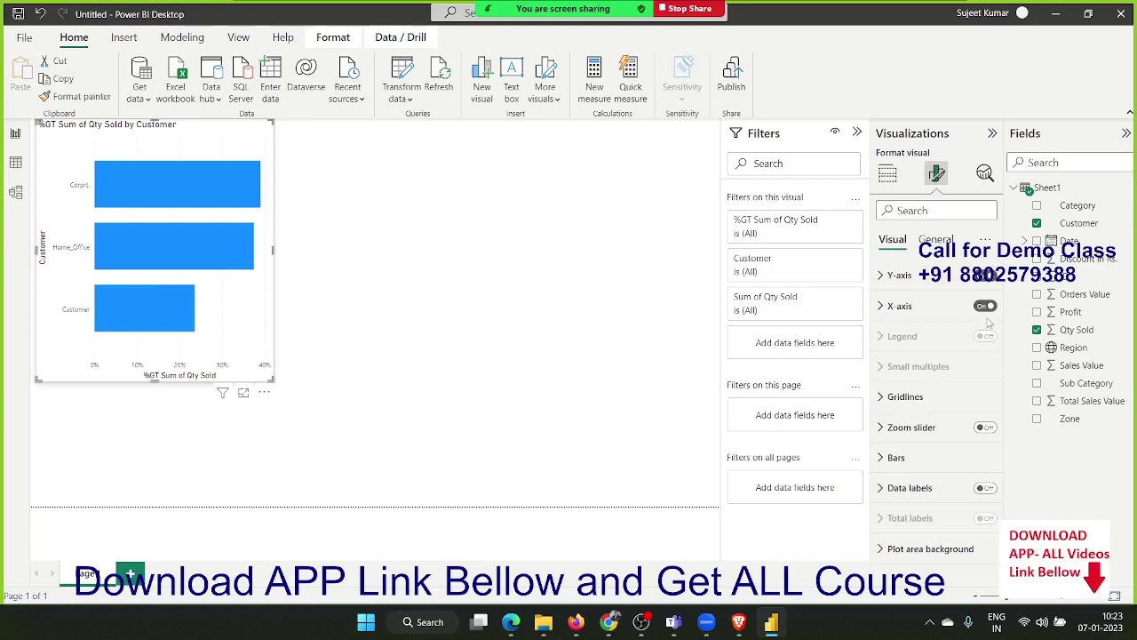
left_click(986, 305)
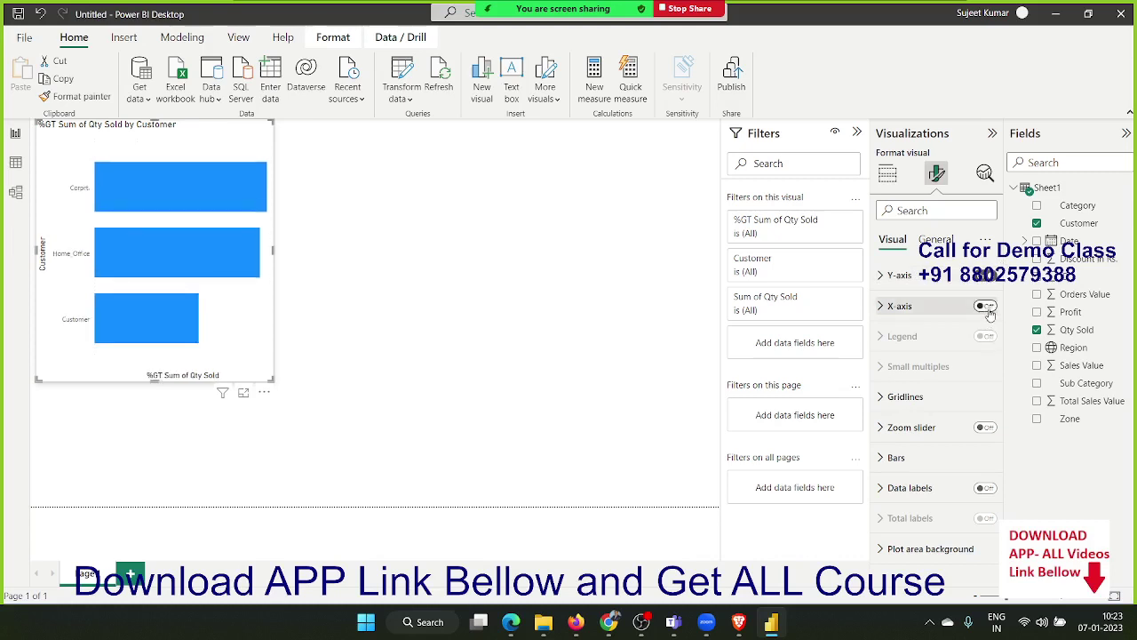
left_click(986, 306)
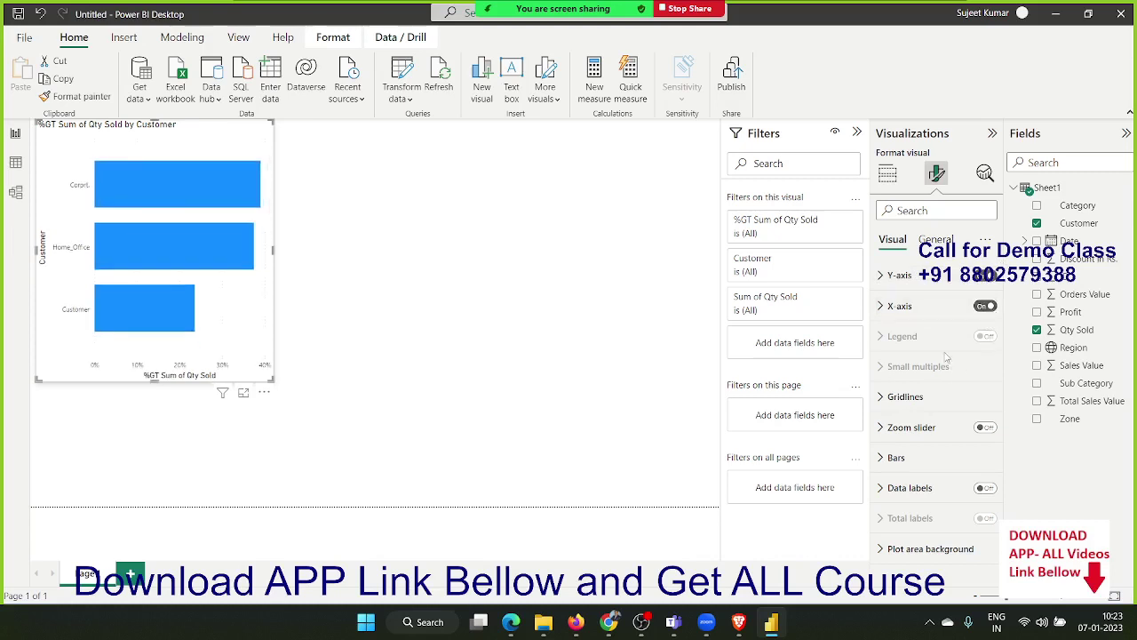
left_click(171, 238)
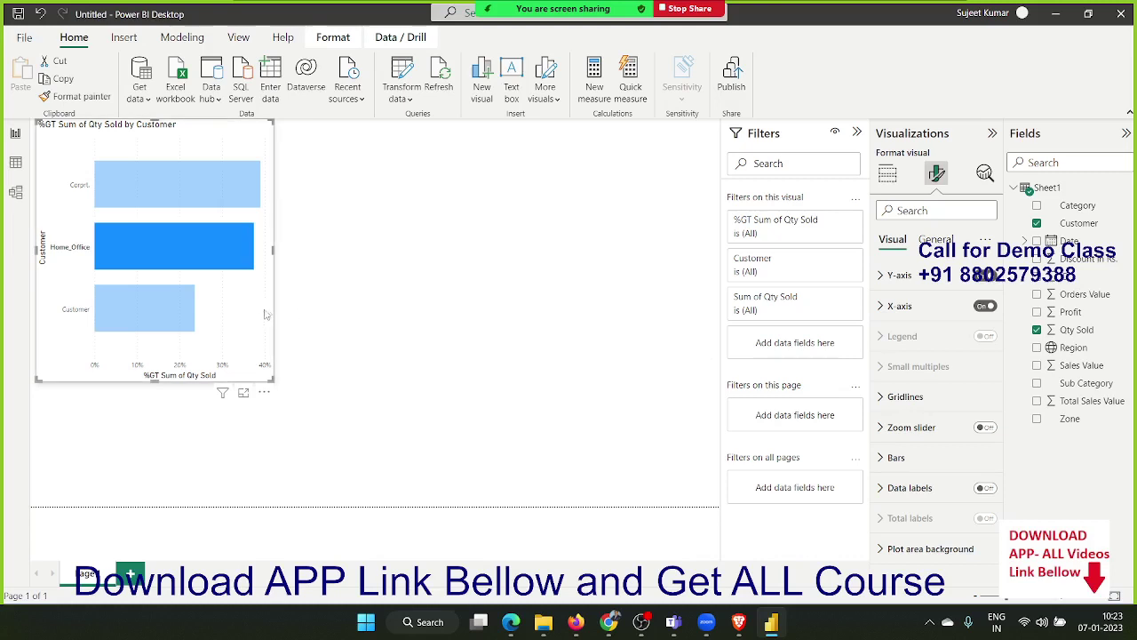
left_click(173, 192)
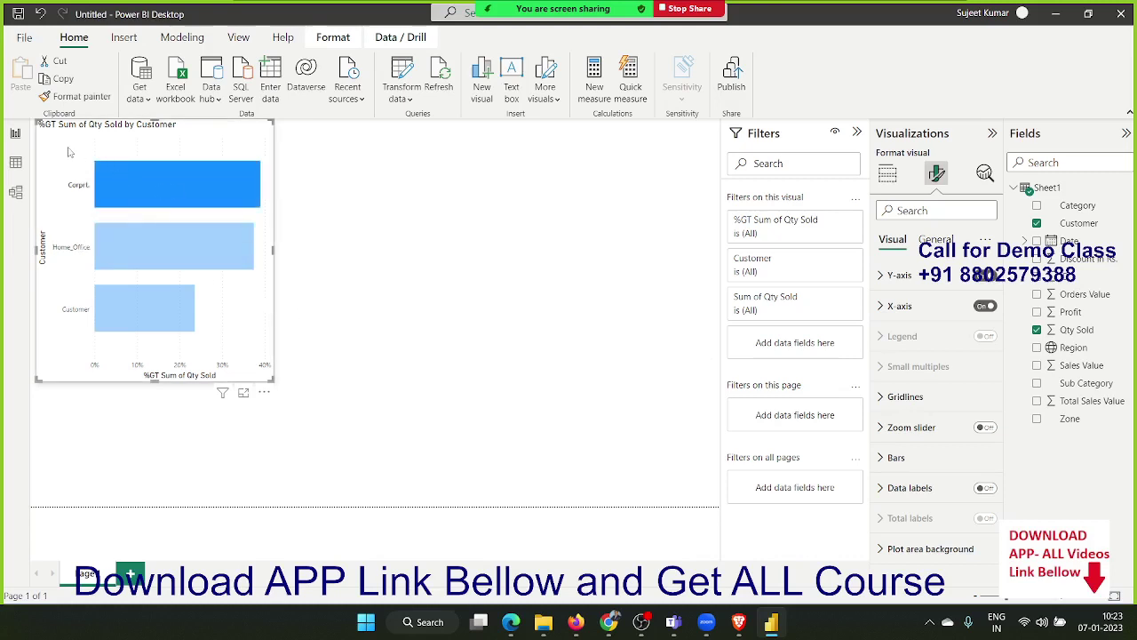
- Make the vertical gridlines solid, black and 4 px wide
left_click(907, 399)
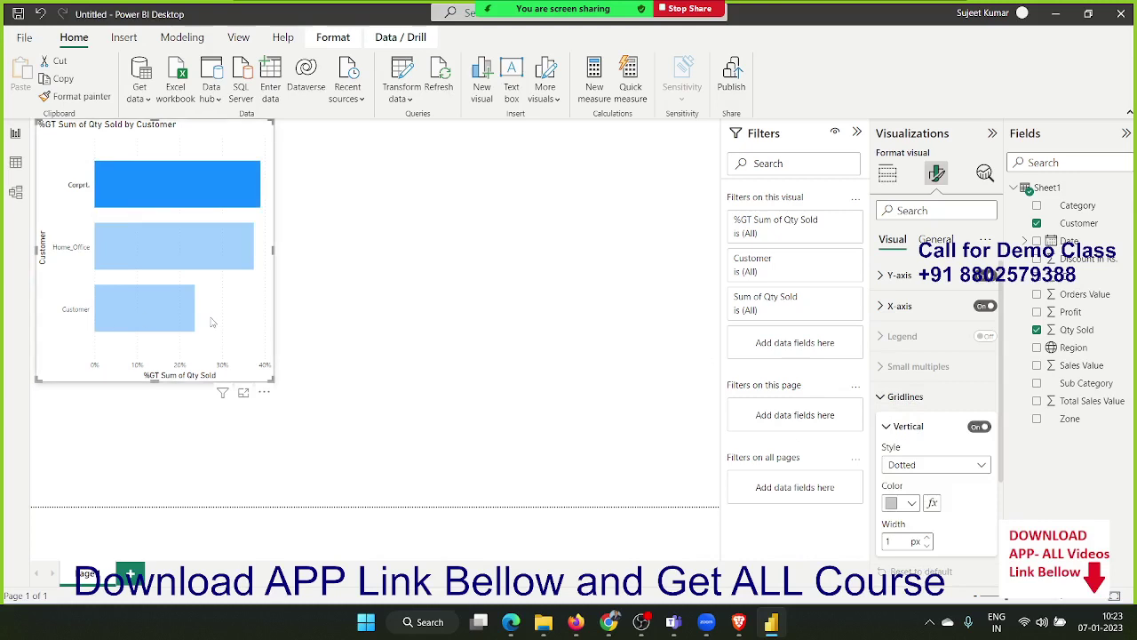
left_click(146, 193)
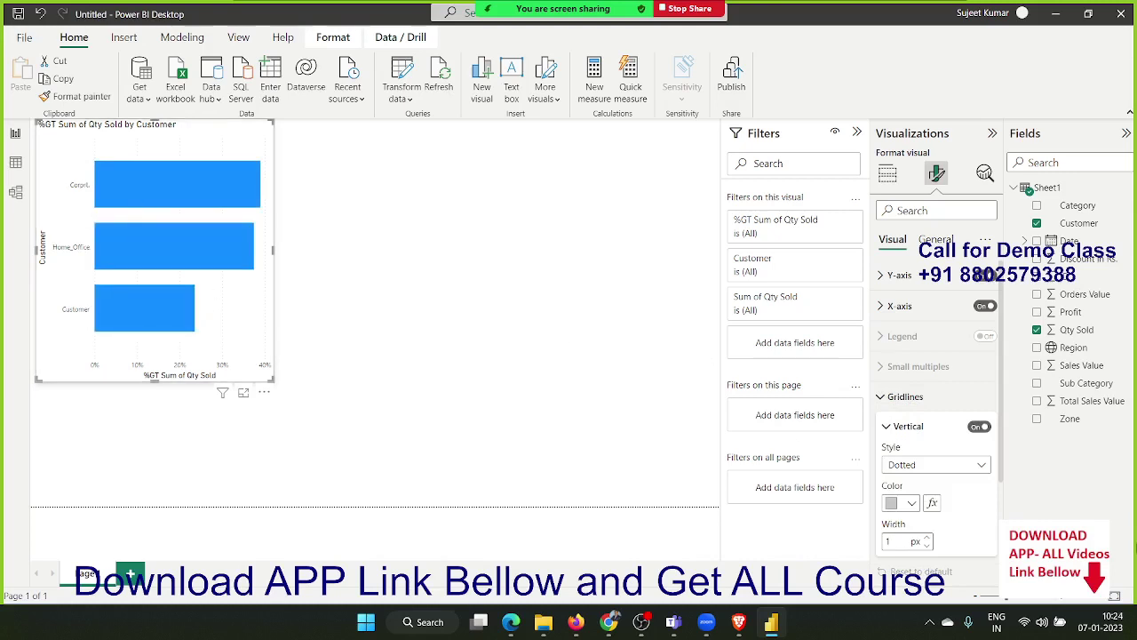
left_click(976, 430)
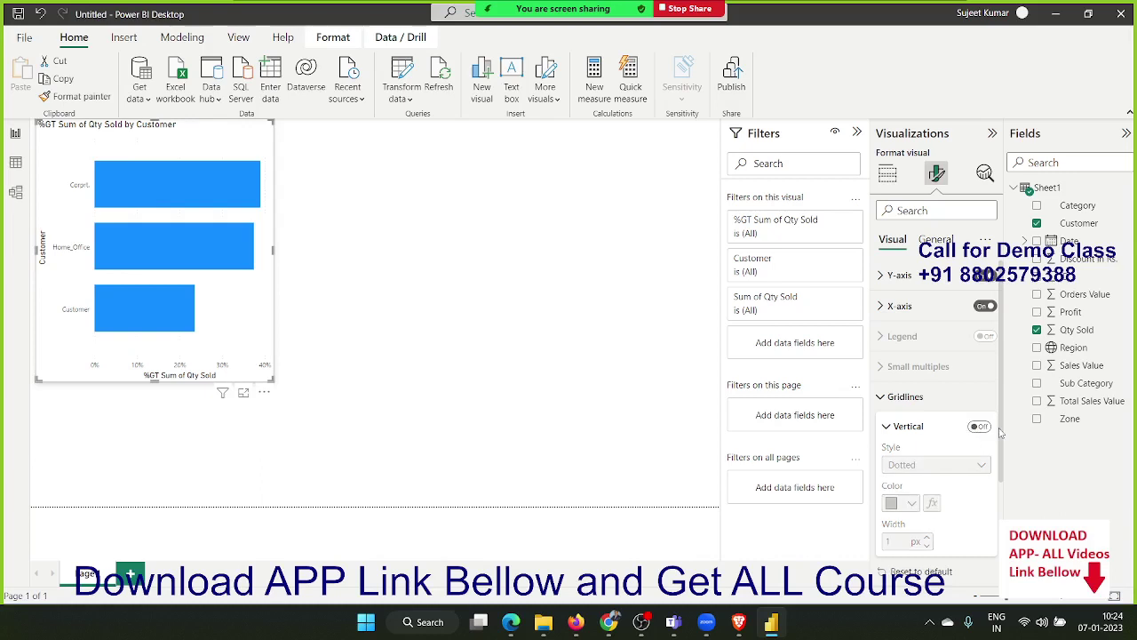
left_click(977, 428)
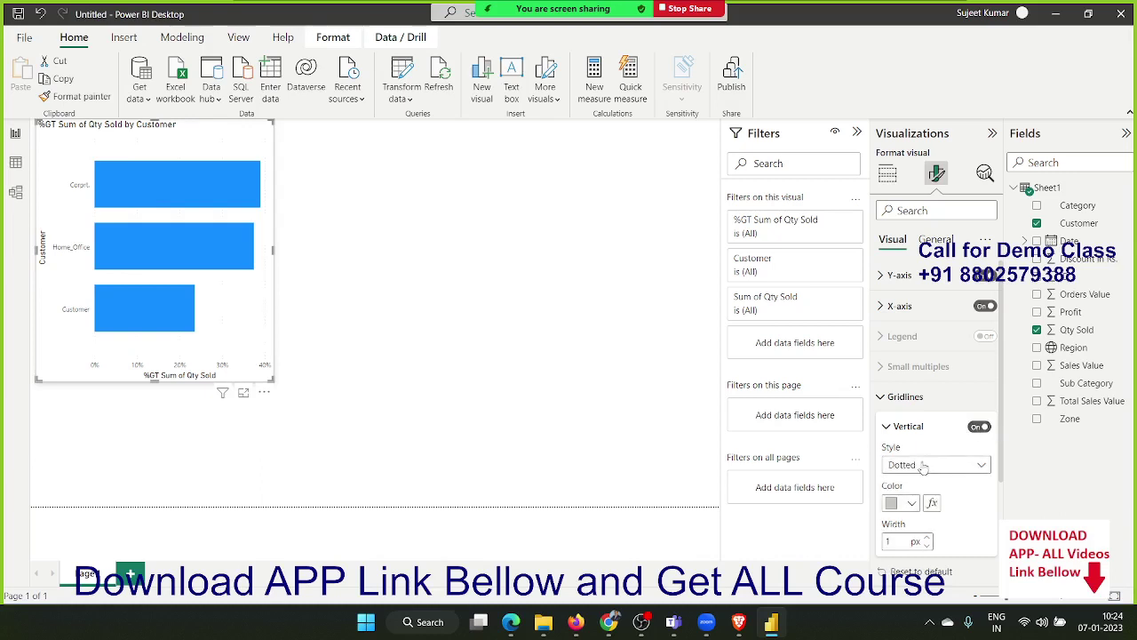
left_click(924, 466)
left_click(913, 504)
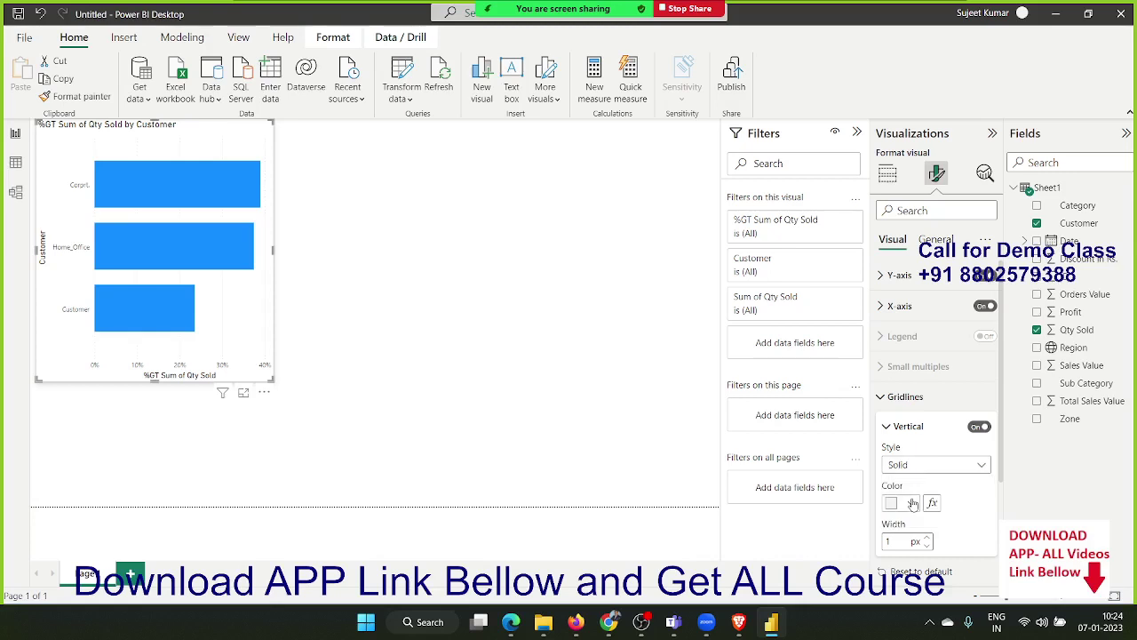
left_click(912, 503)
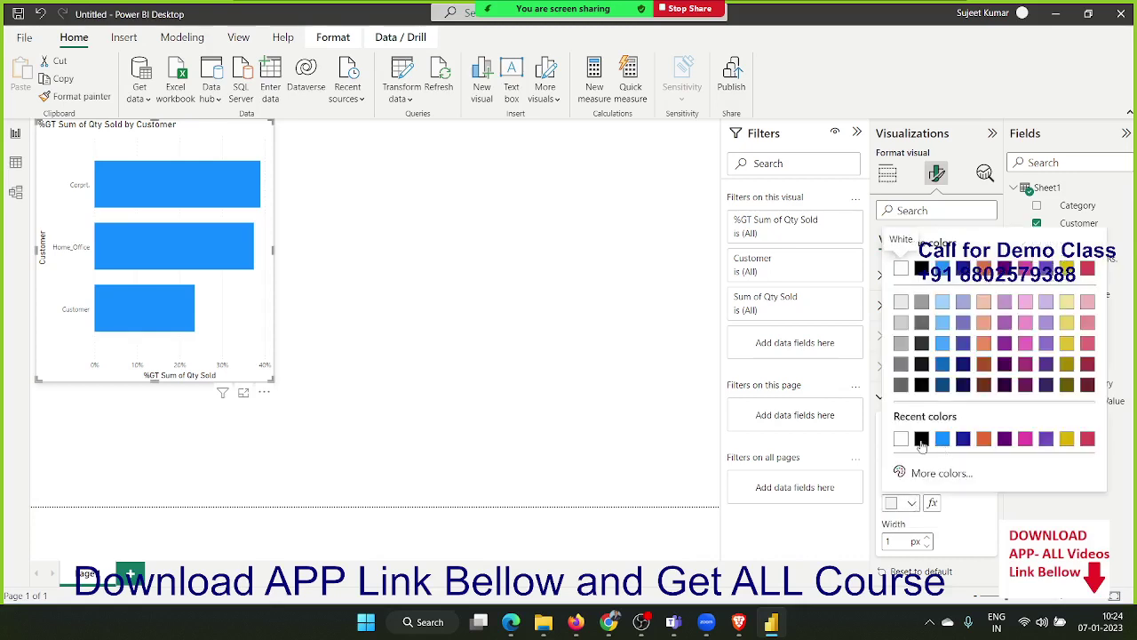
left_click(921, 439)
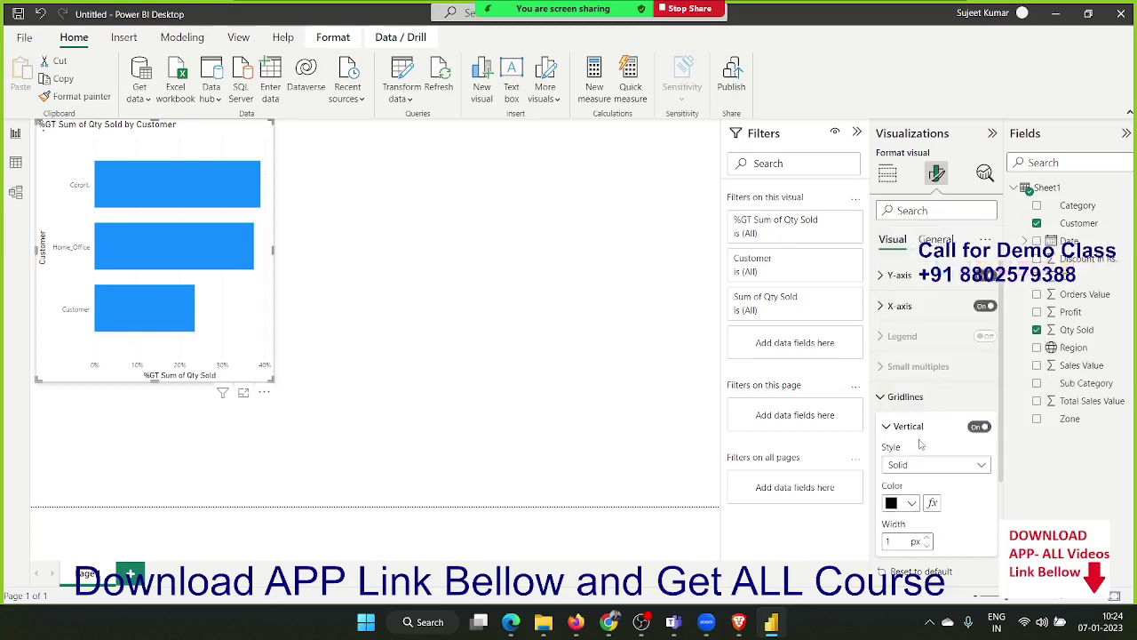
left_click(928, 538)
left_click(929, 537)
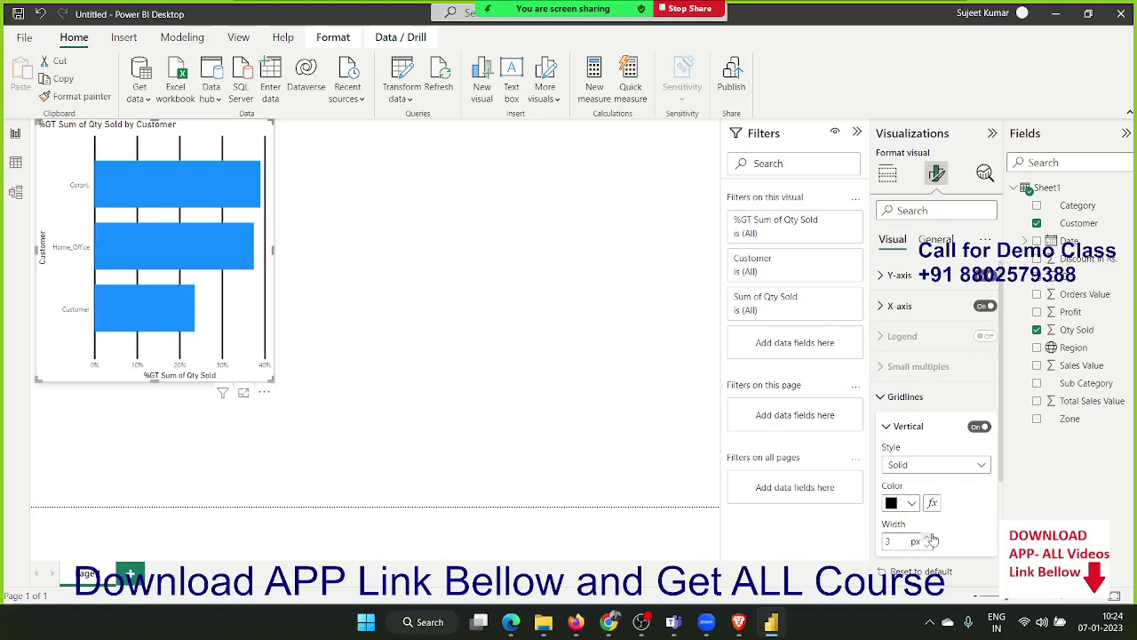
left_click(928, 538)
scroll(946, 494, "down", 1)
scroll(946, 494, "down", 2)
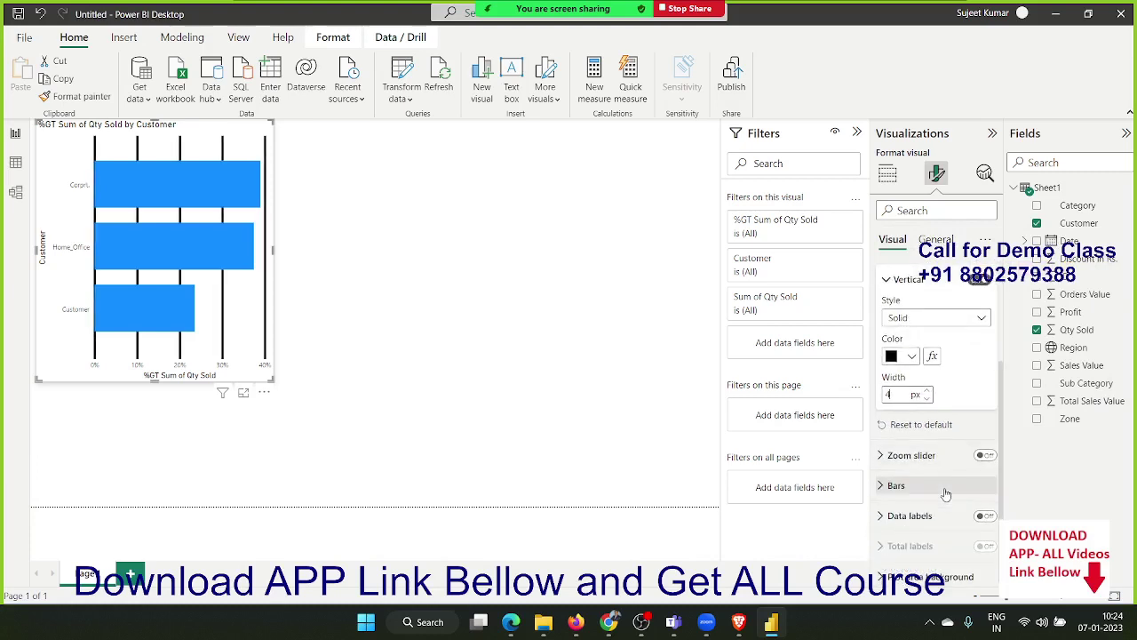
left_click(916, 455)
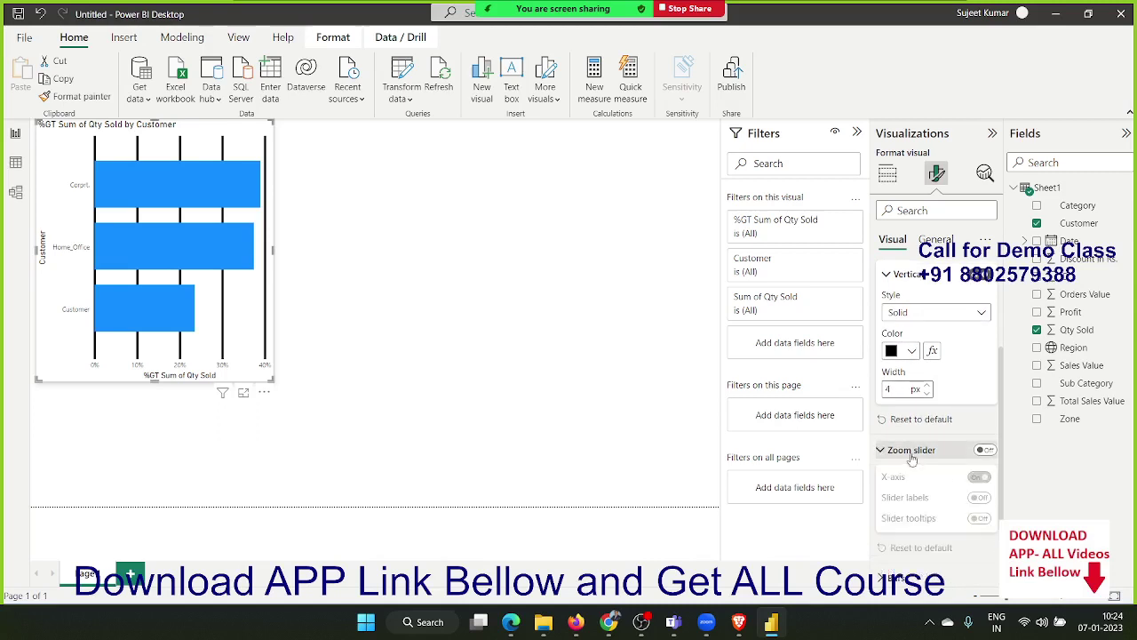
left_click(984, 450)
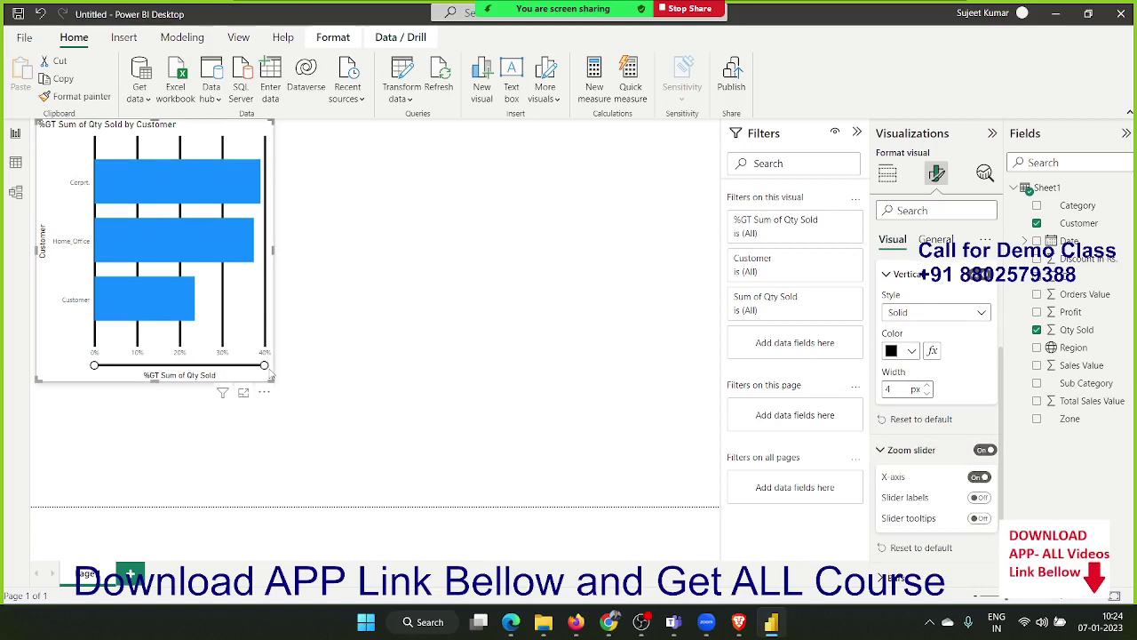
mouse_move(265, 366)
left_mouse_down()
mouse_move(146, 374)
mouse_move(268, 377)
left_mouse_up()
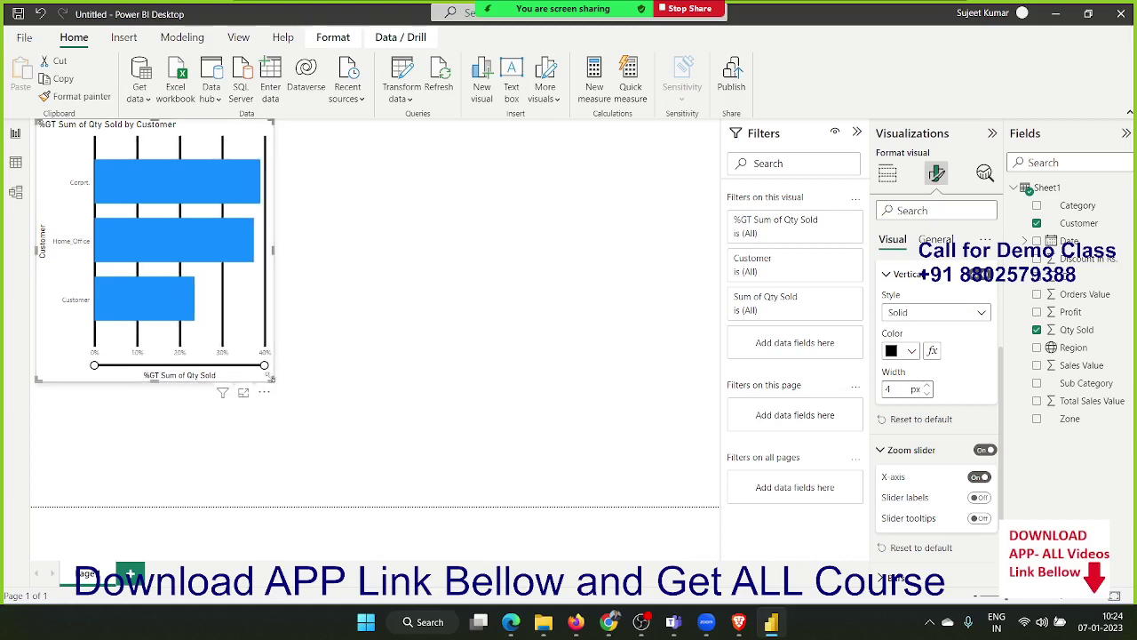
left_click(986, 450)
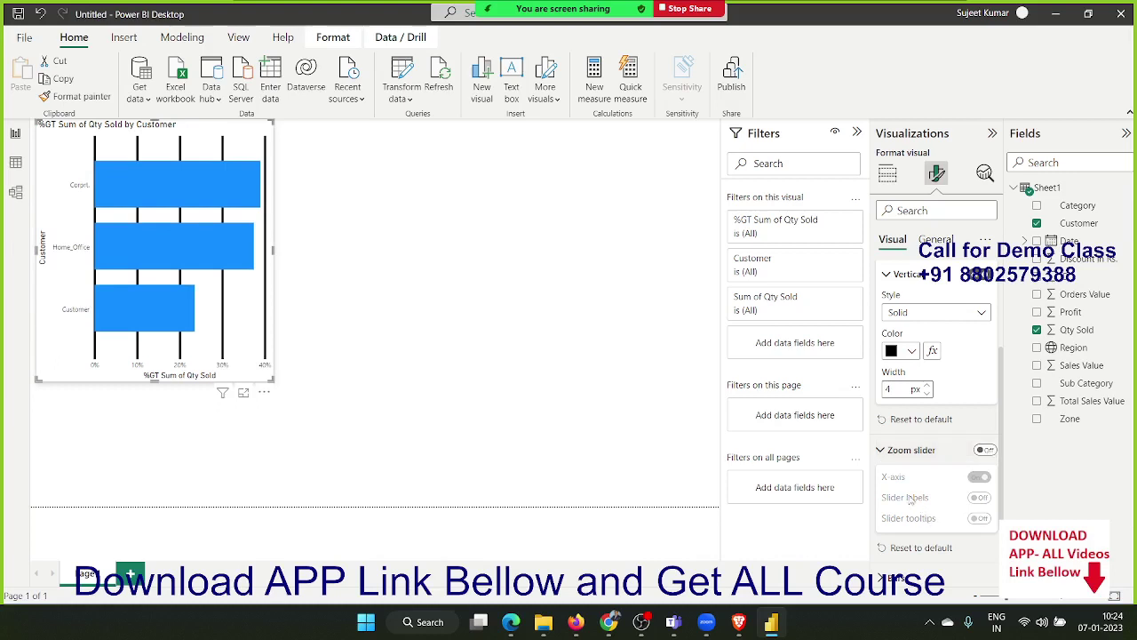
left_click(885, 450)
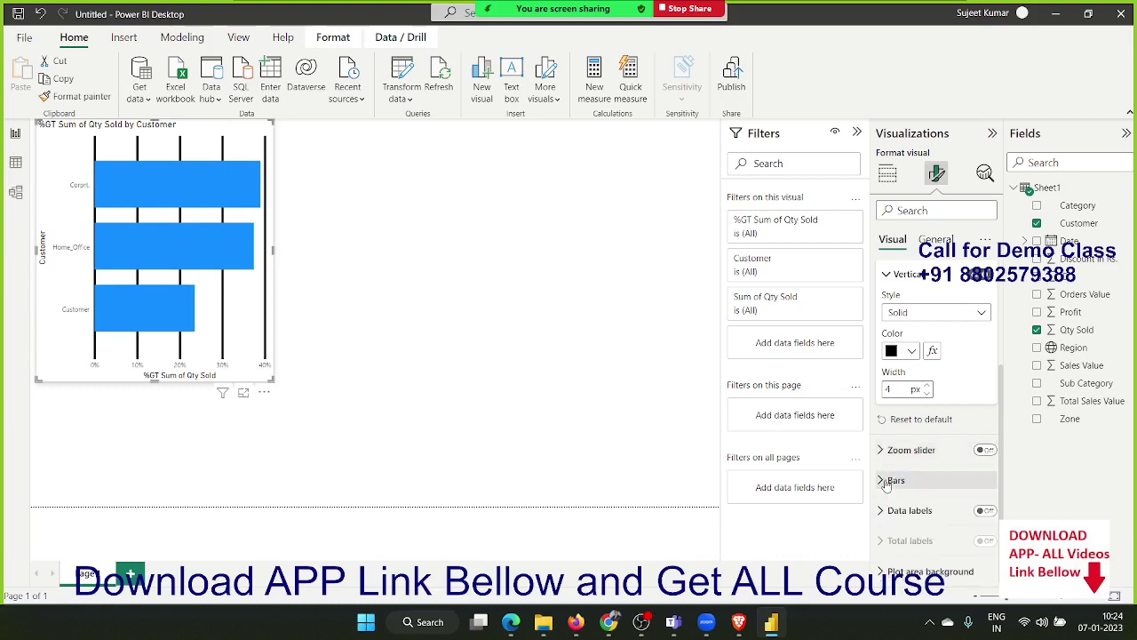
- Set the default bar colour to dark blue and open its gradient conditional formatting
left_click(886, 481)
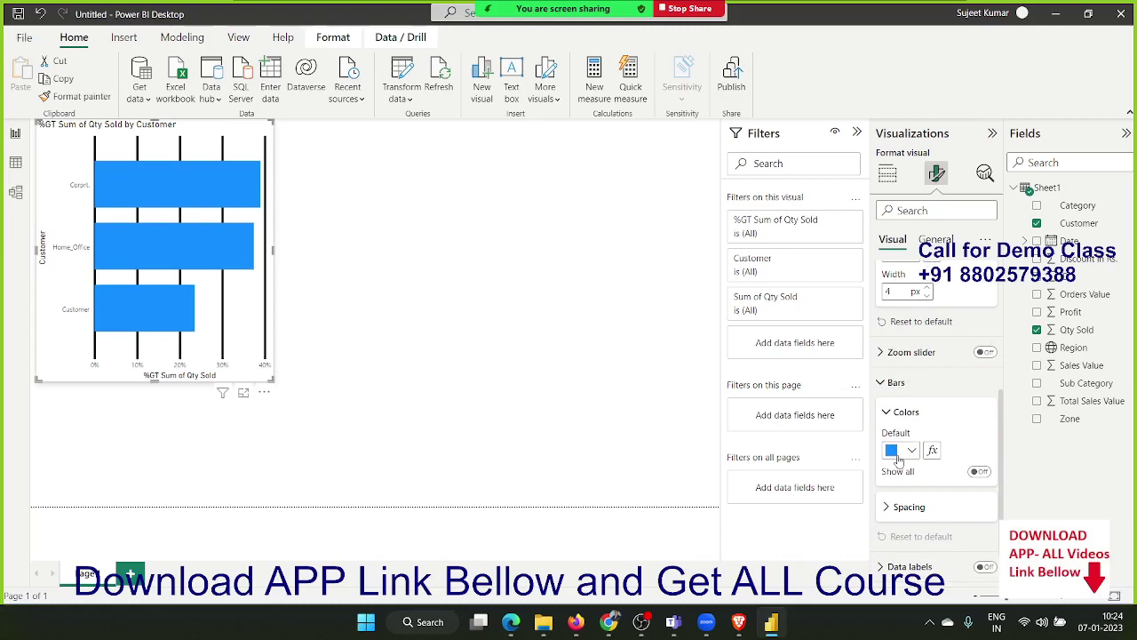
left_click(899, 456)
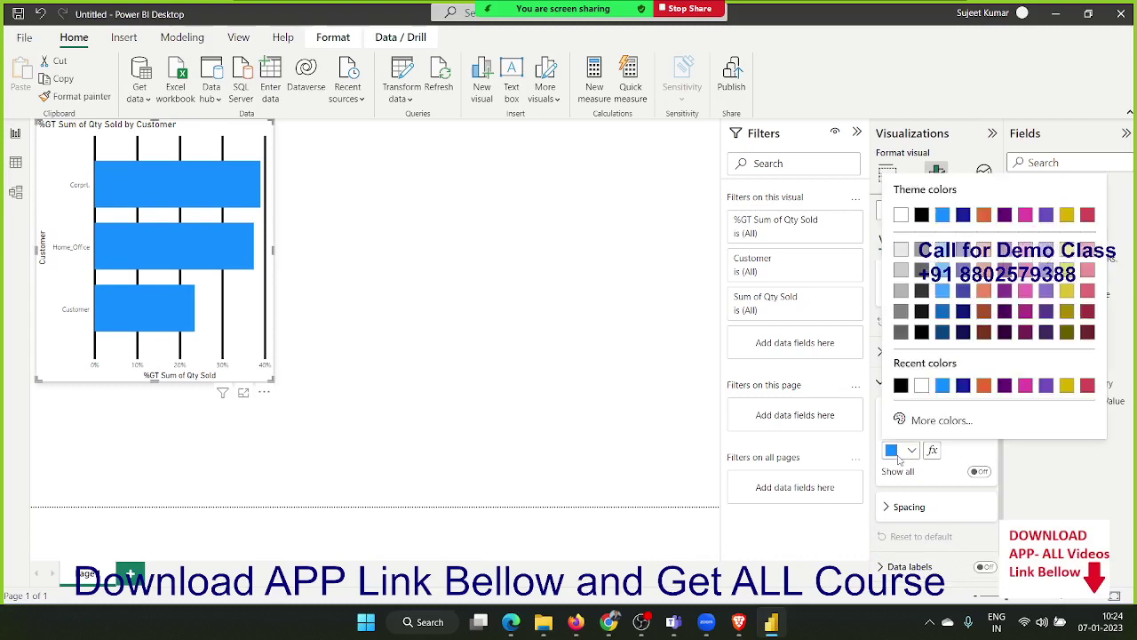
left_click(963, 385)
left_click(932, 451)
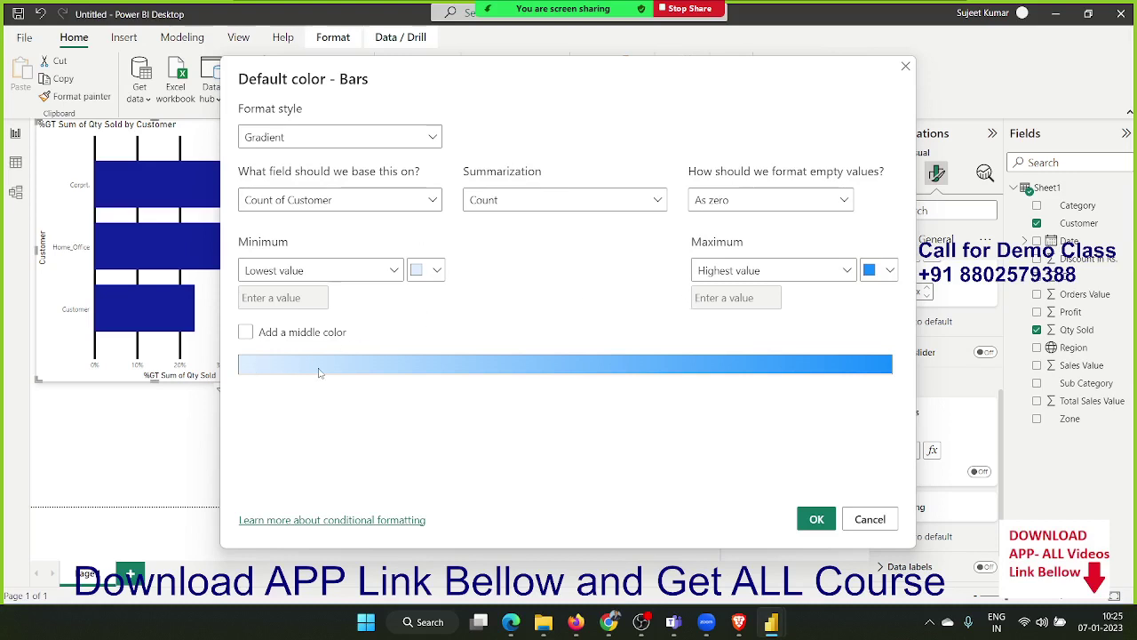
- Make the gradient minimum a custom value with a light blue colour
left_click(289, 275)
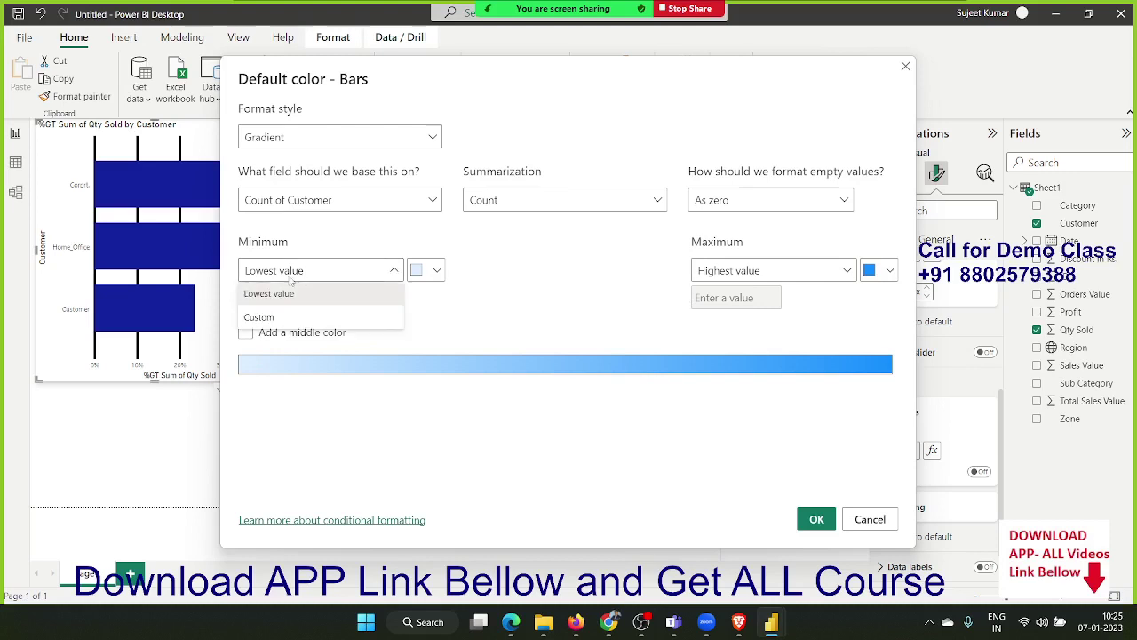
left_click(251, 320)
left_click(441, 278)
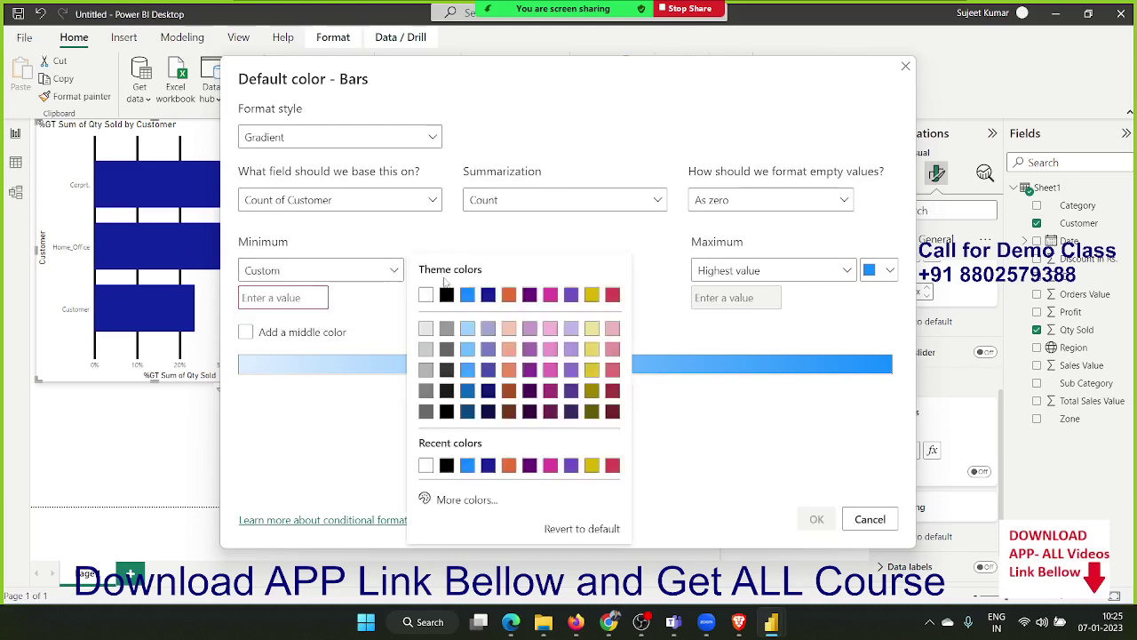
left_click(467, 352)
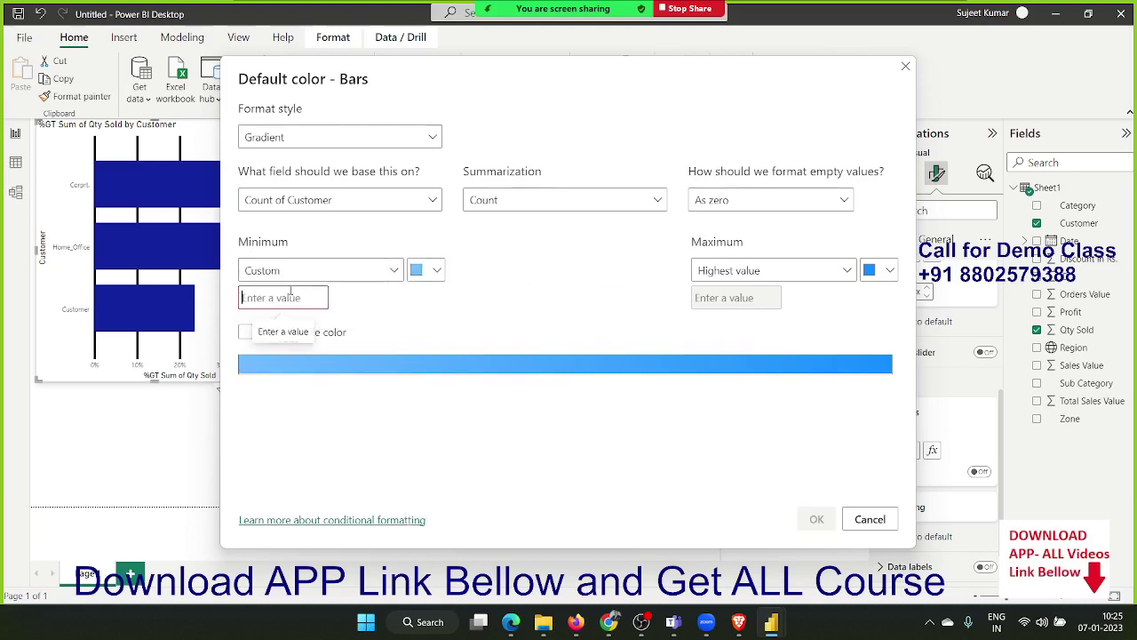
type("500")
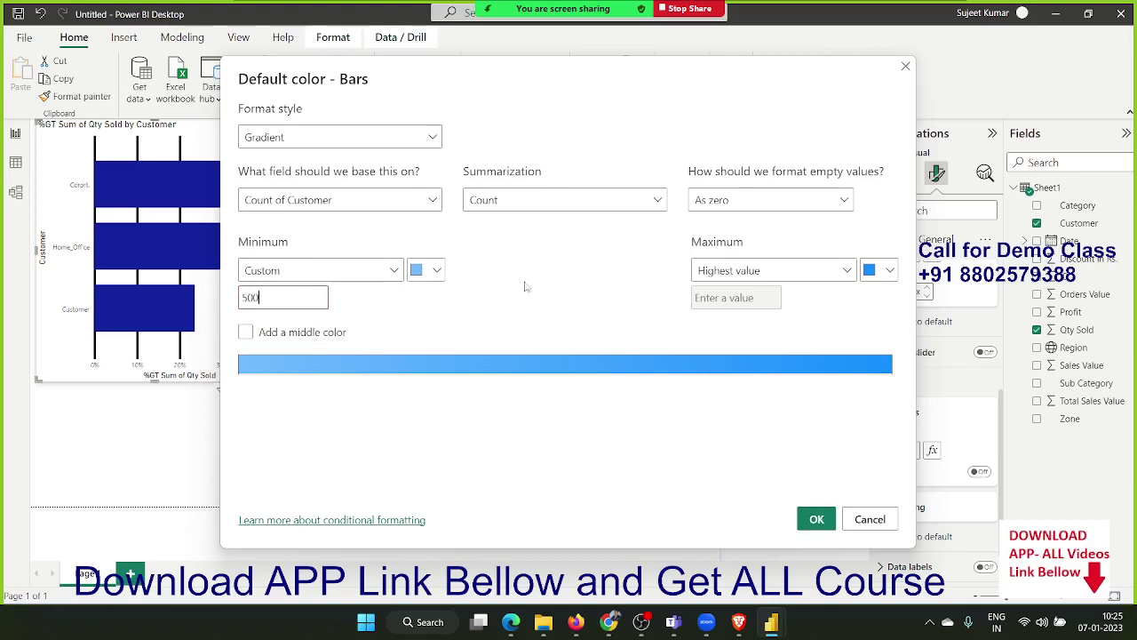
- Make the gradient maximum a custom value with a dark blue colour
left_click(813, 271)
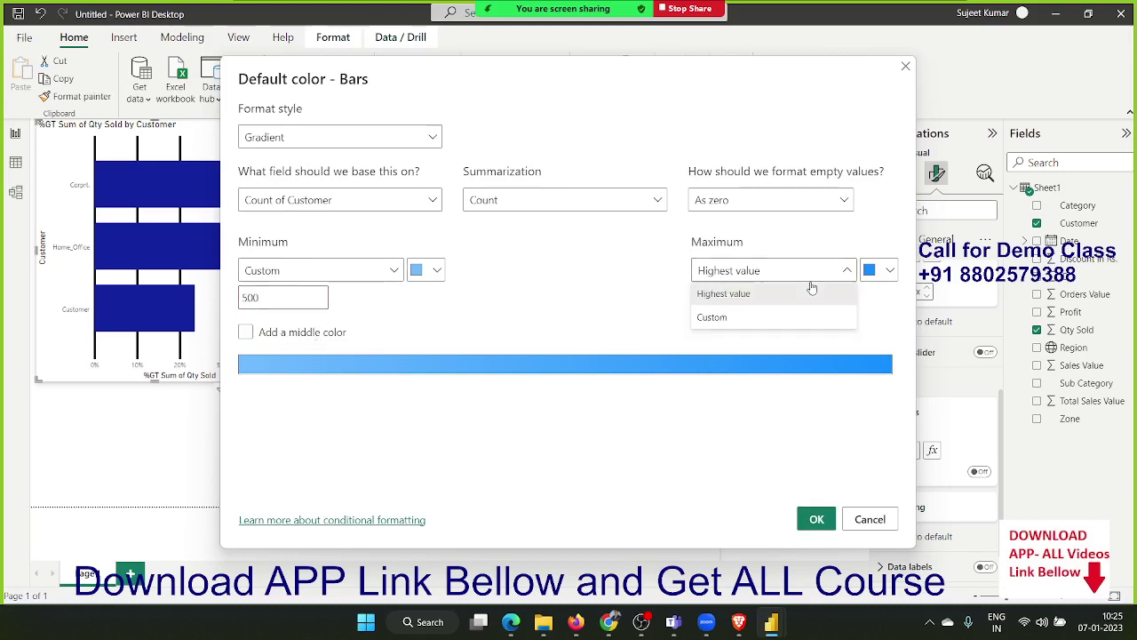
left_click(734, 316)
left_click(731, 308)
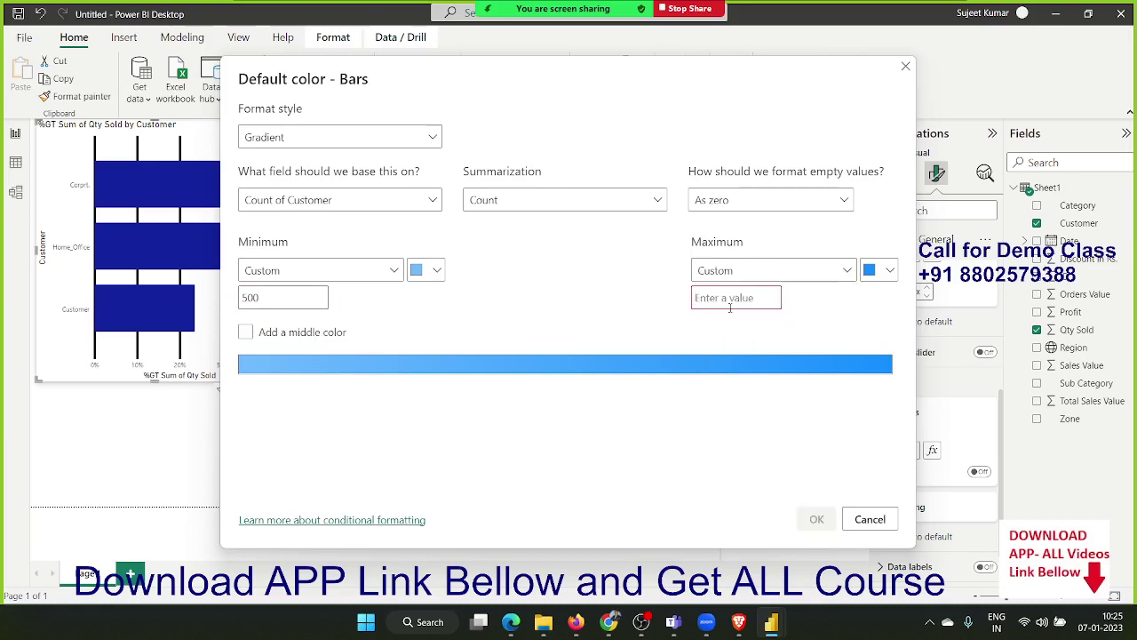
type("1000")
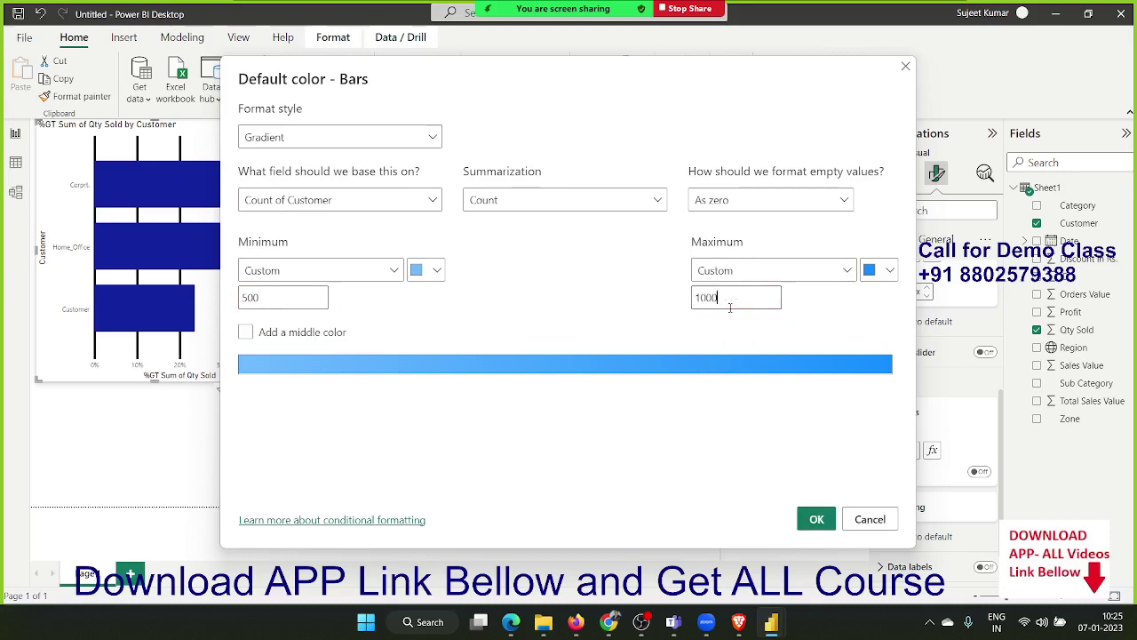
left_click(879, 270)
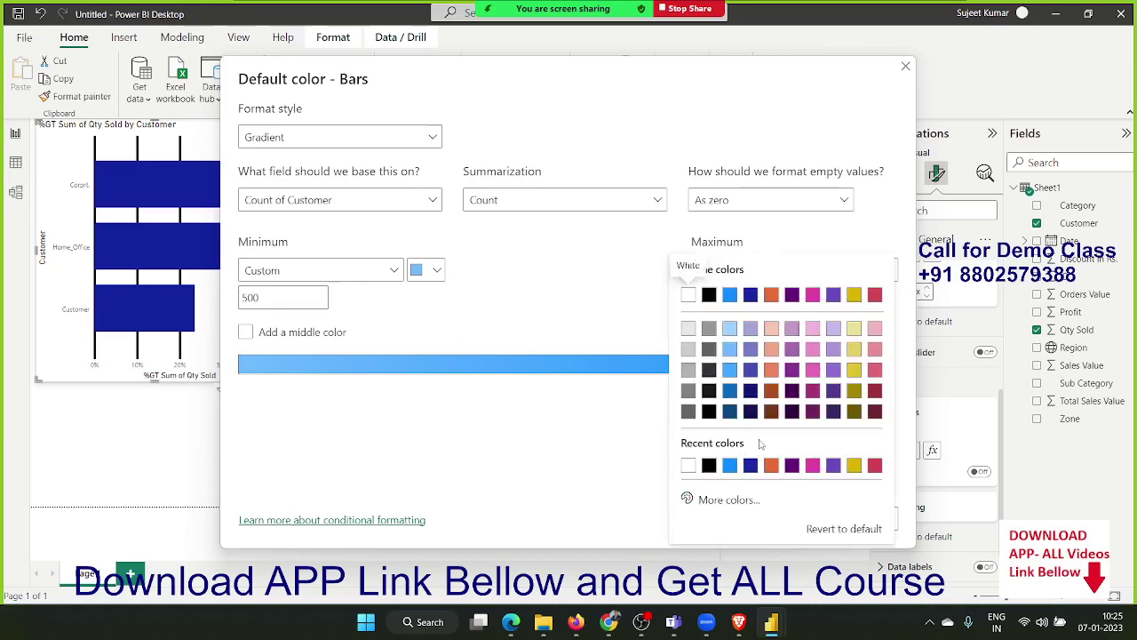
left_click(749, 465)
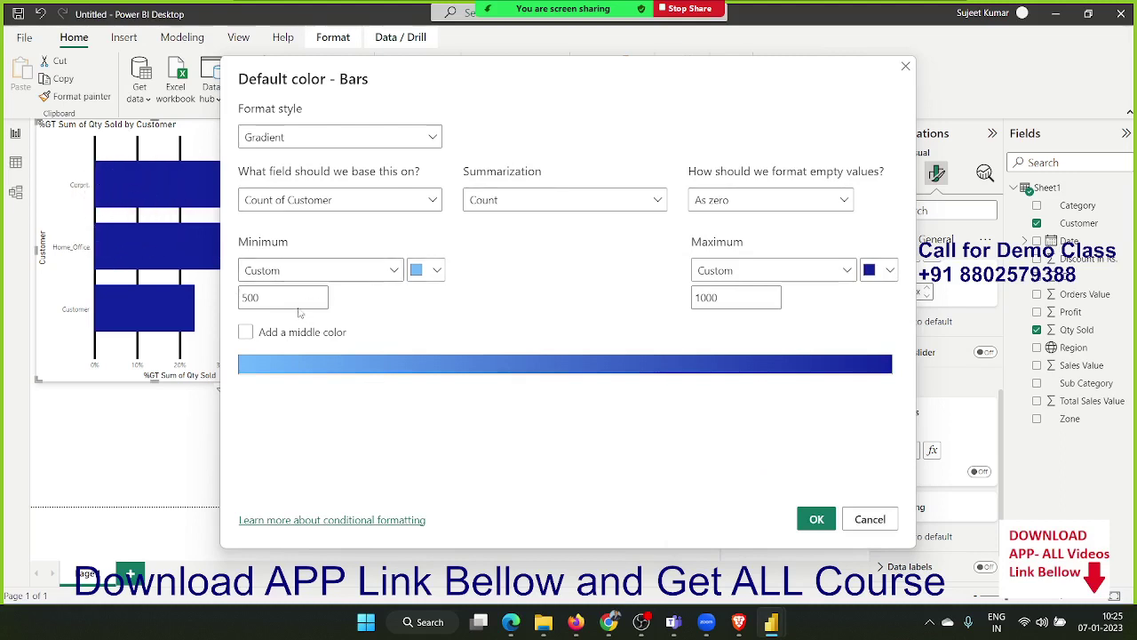
- Adjust the custom minimum and maximum values to 5000 and 10000
left_click(259, 300)
type("0")
left_click(740, 298)
type("0")
left_click(606, 303)
- Replace the custom gradient minimum with 0.20
left_click_drag(293, 298, 227, 297)
left_click(355, 271)
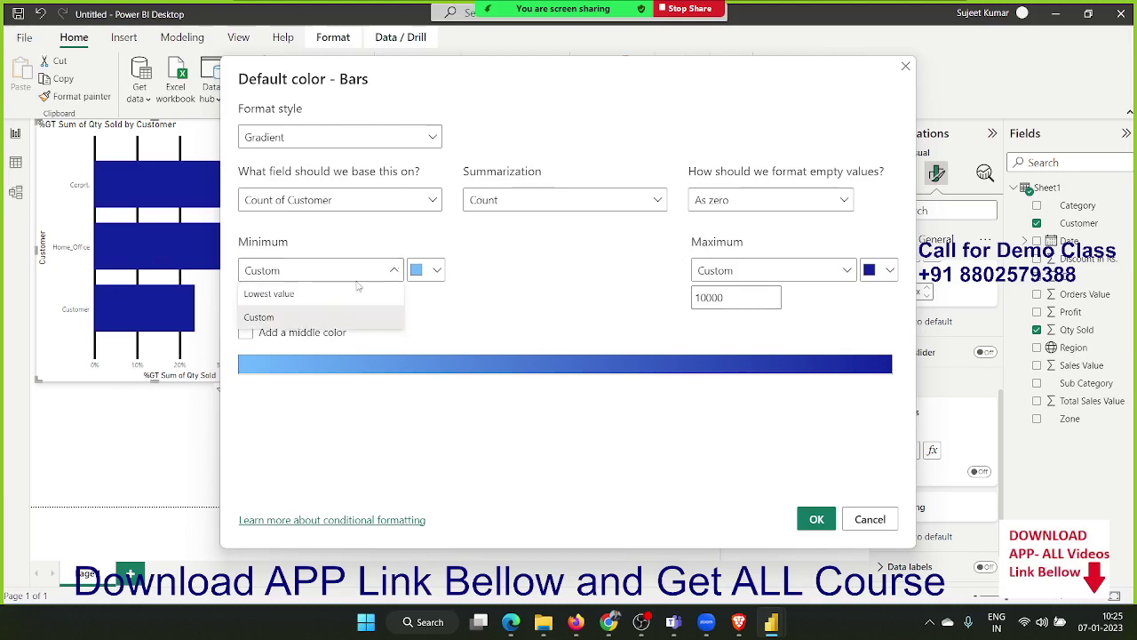
left_click(160, 342)
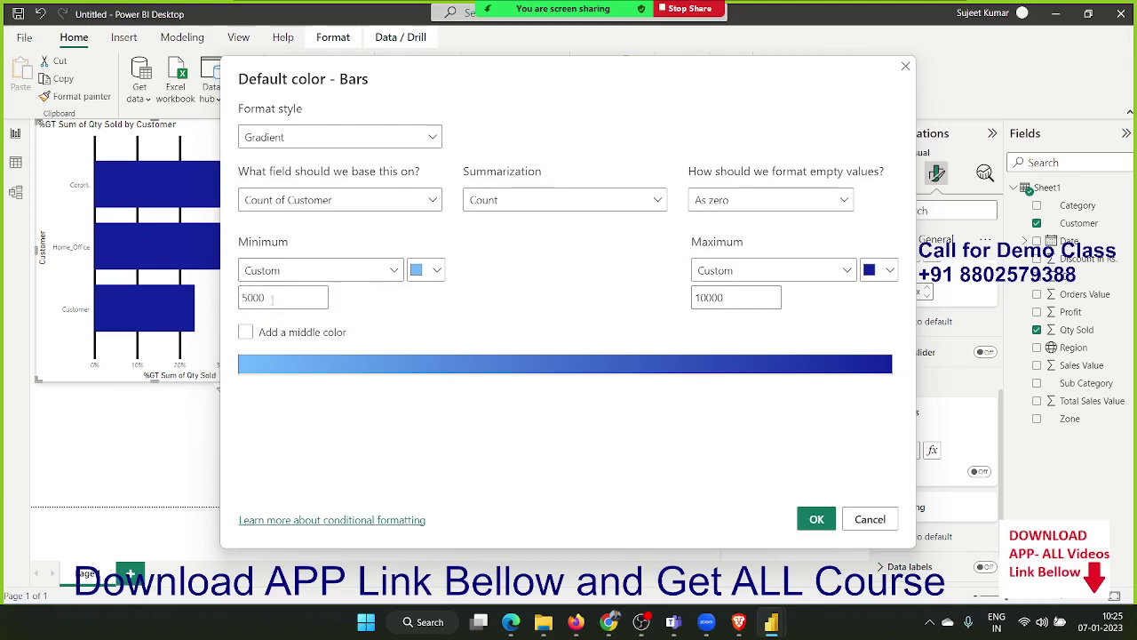
left_click_drag(272, 299, 220, 297)
type("20")
key("BackSpace")
type("0.20")
- Replace the custom gradient maximum with 0.50
left_click(730, 297)
left_click_drag(736, 300, 650, 301)
type("5")
key("BackSpace")
key("BackSpace")
type("0.")
left_click(754, 270)
left_click(711, 317)
- Accept the gradient dialog and make the bars solid light blue
left_click(855, 519)
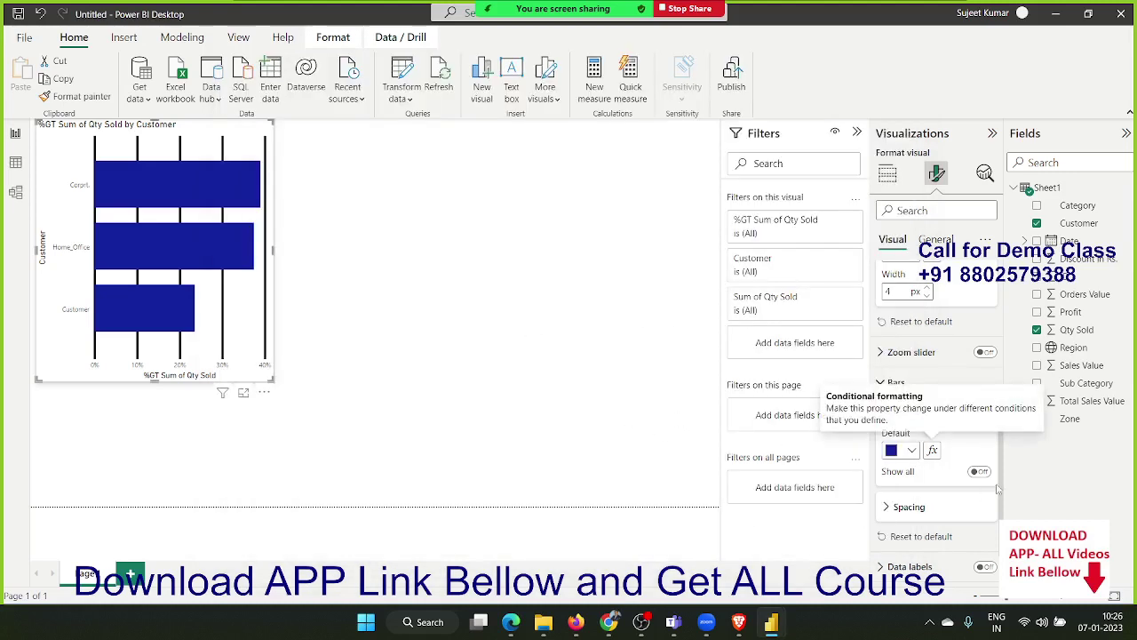
left_click(910, 451)
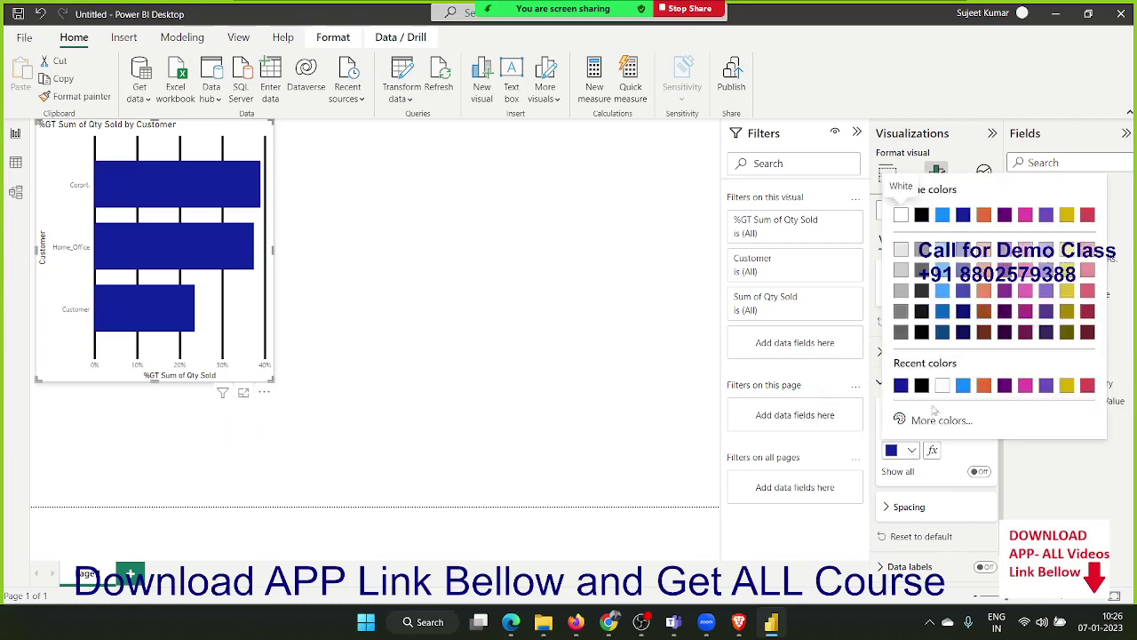
left_click(968, 396)
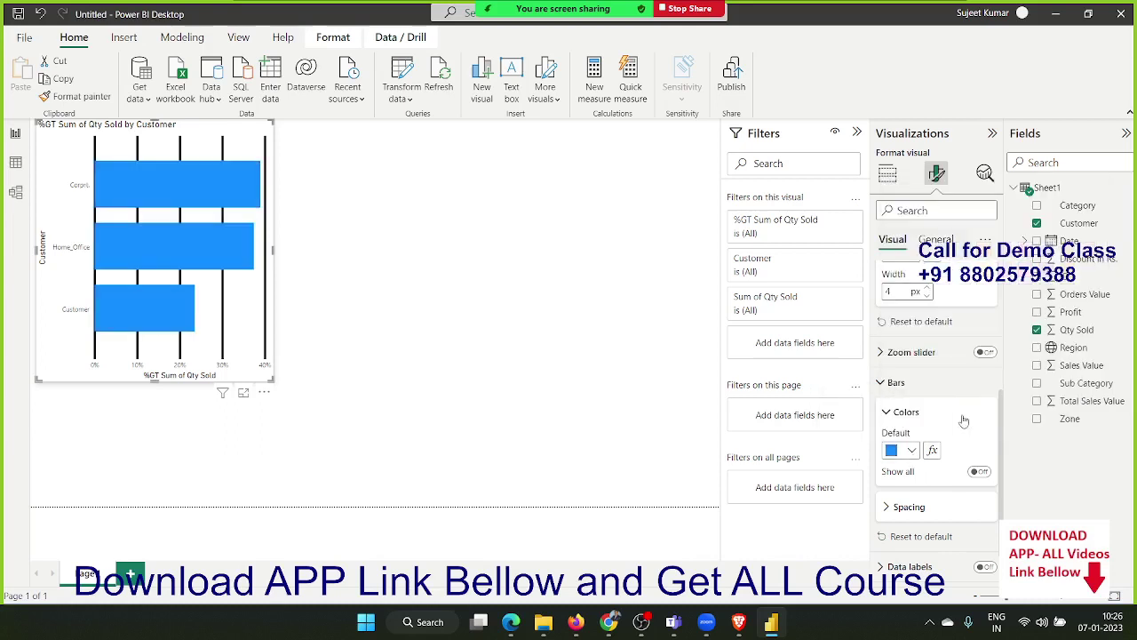
- Nudge the inner padding slider between bars, leaving it at 20 px
scroll(924, 516, "down", 1)
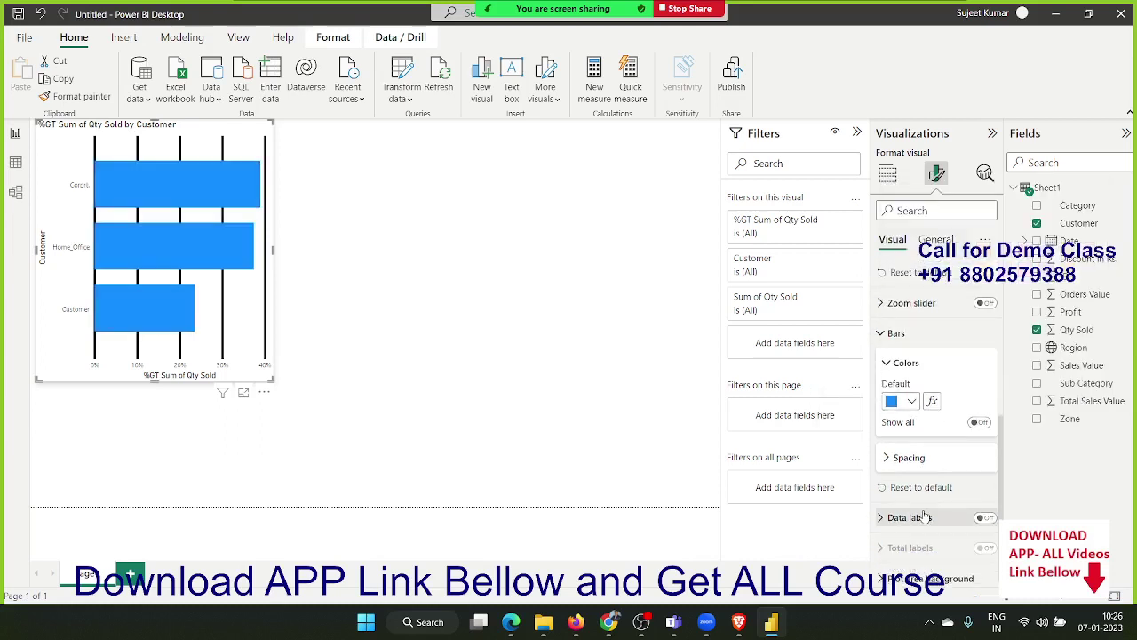
left_click(912, 459)
scroll(915, 462, "down", 1)
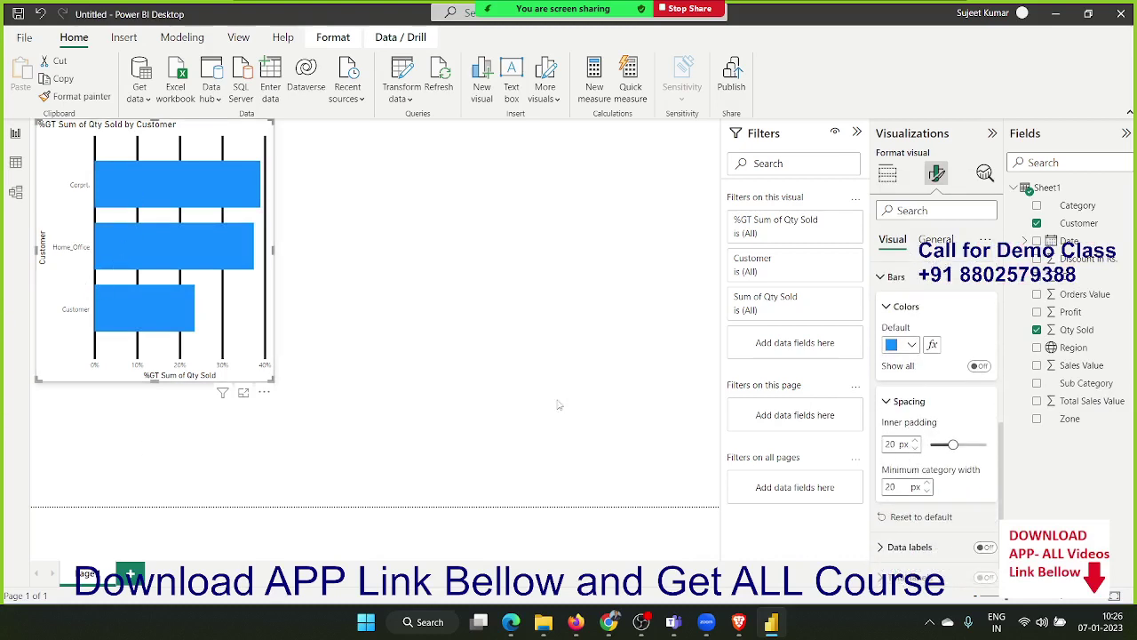
left_click_drag(953, 444, 953, 444)
- Turn on bar data labels (39.01%, 37.42%, 23.57%) and preview the chart data as a table
left_click(886, 402)
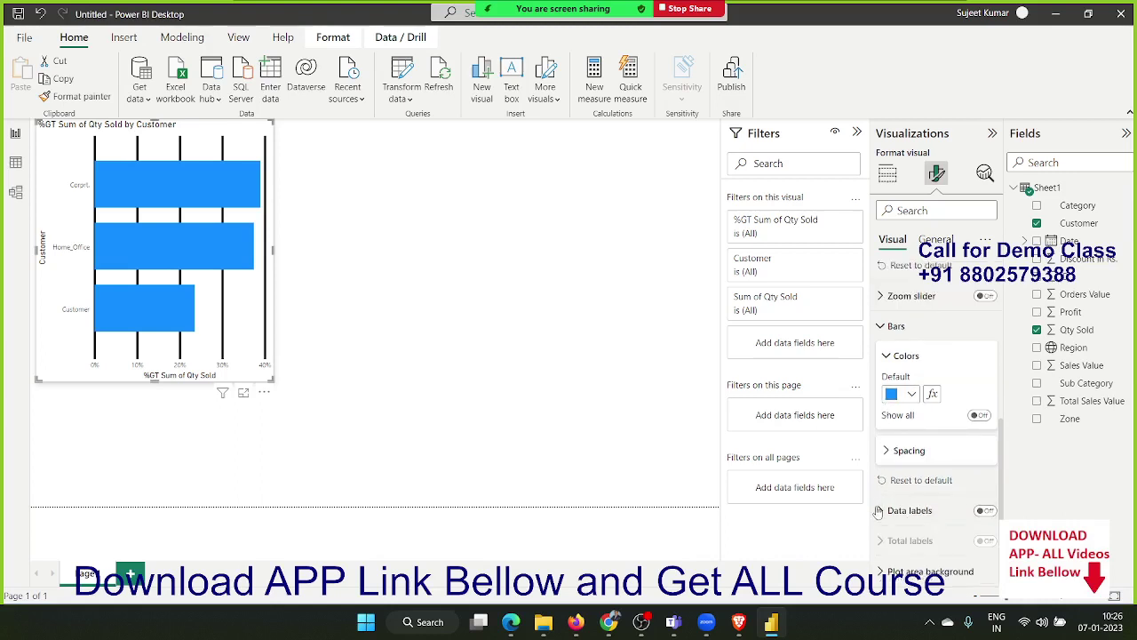
left_click(986, 512)
left_click(263, 392)
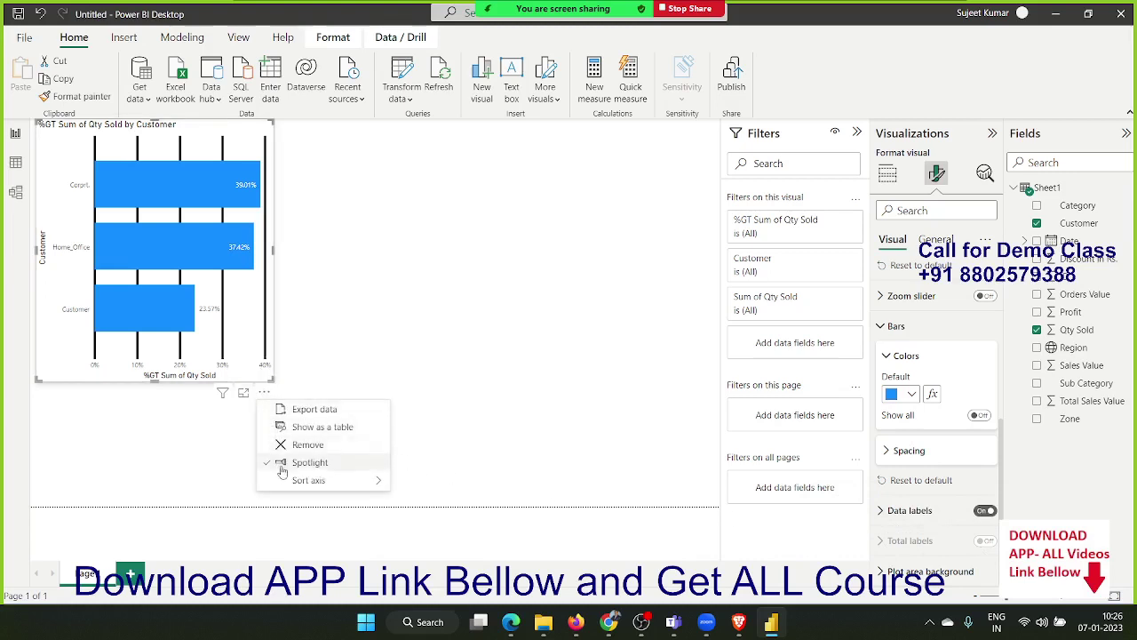
left_click(306, 427)
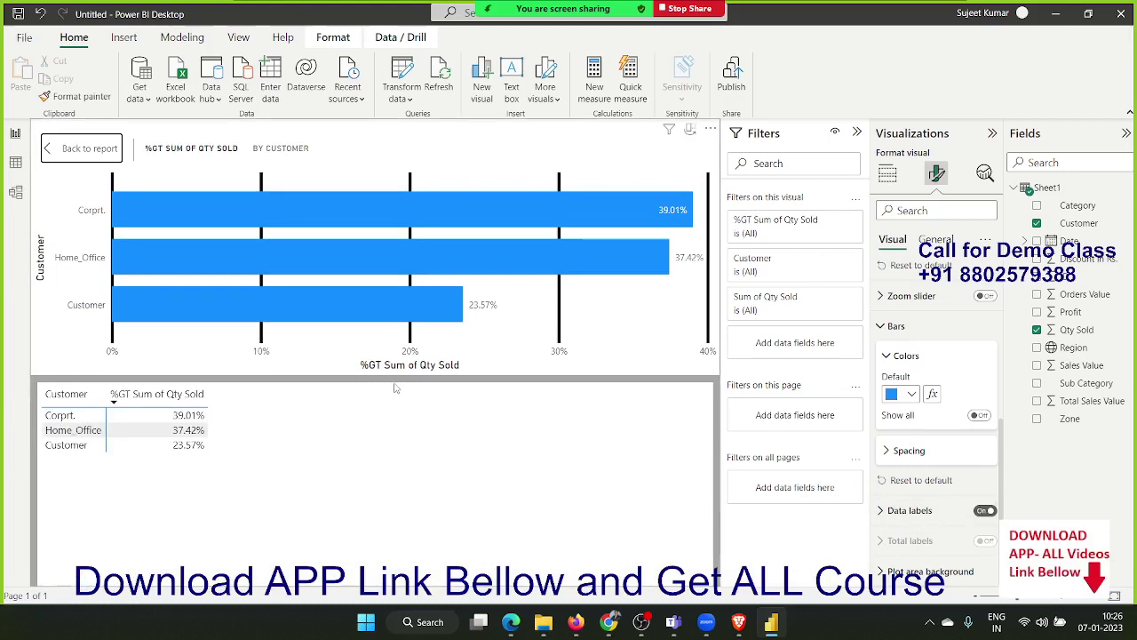
left_click(78, 149)
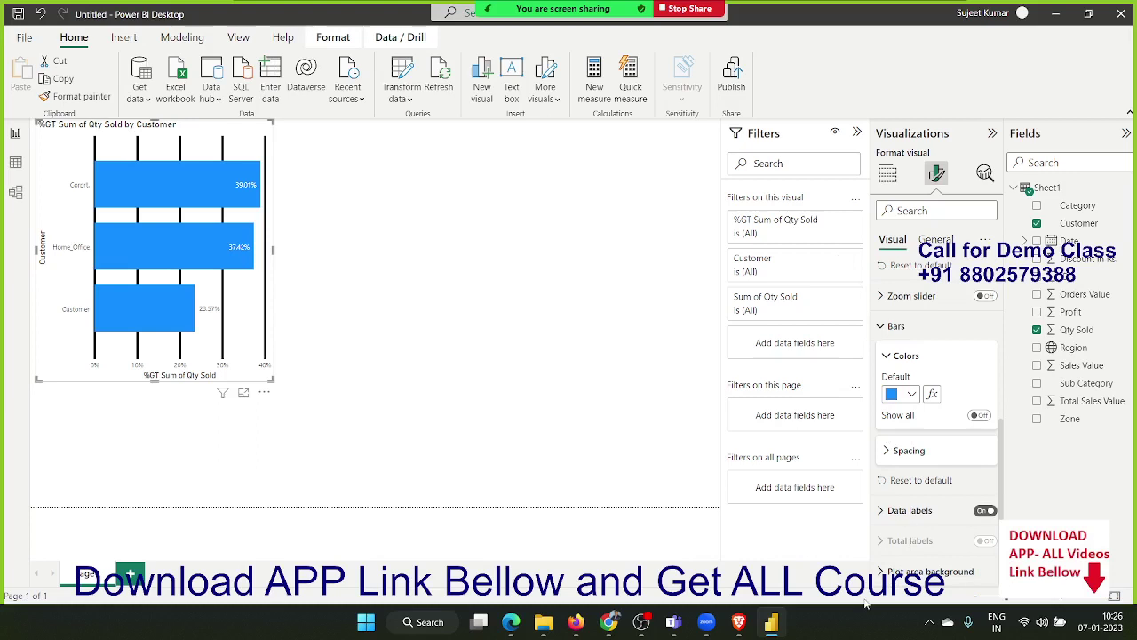
left_click(889, 574)
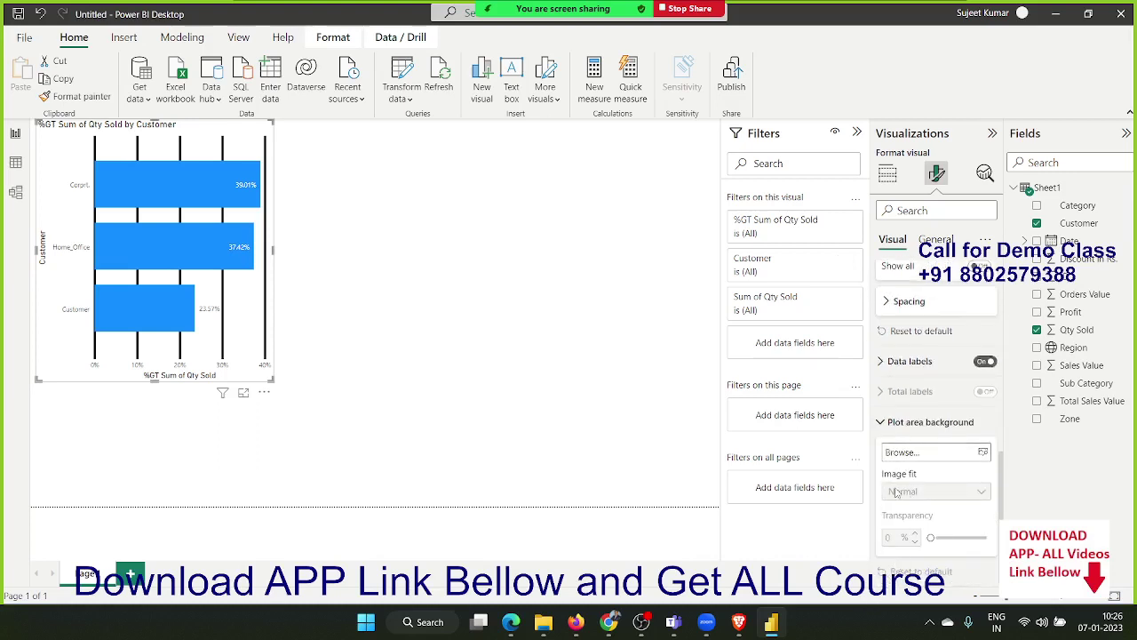
- Use bg.jpg as the plot area background, set to Fit at 68% transparency
left_click(899, 453)
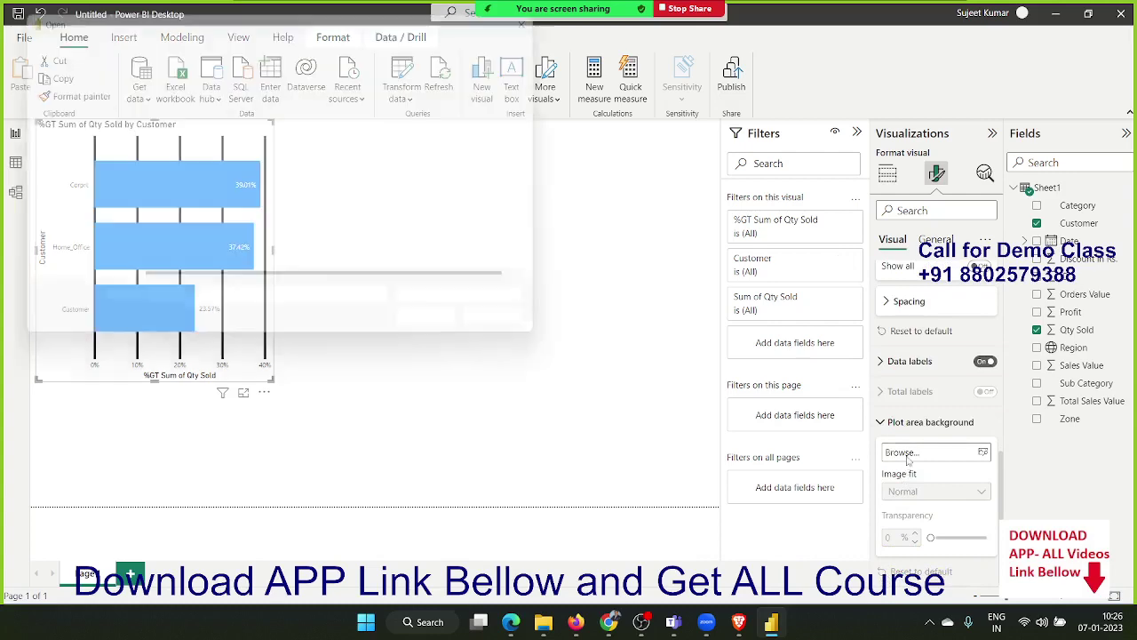
double_click(181, 241)
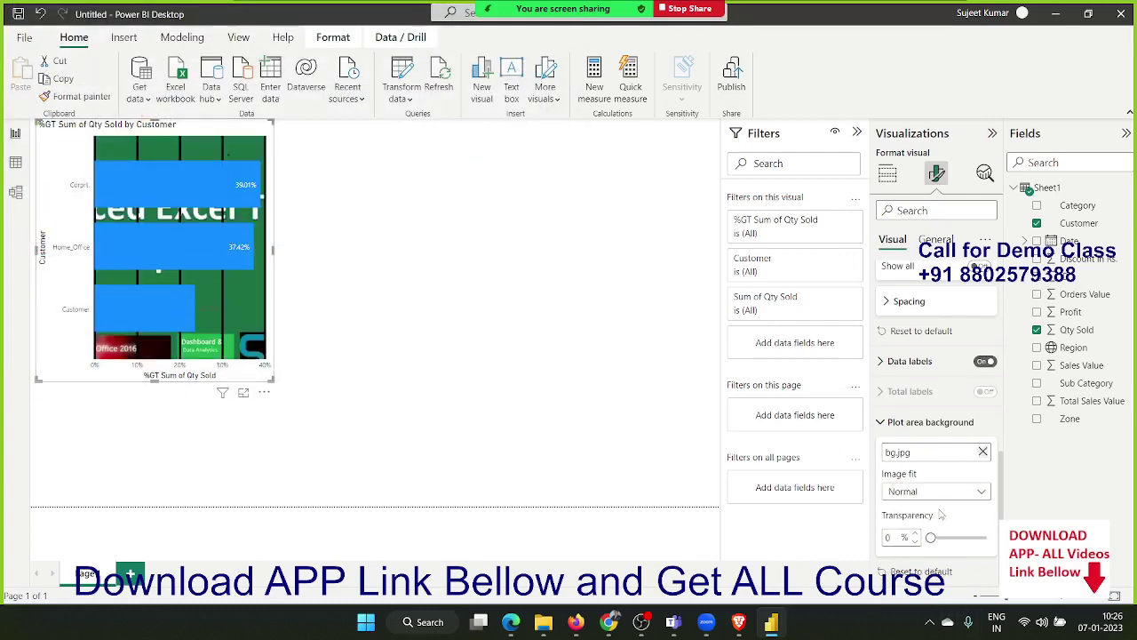
left_click(935, 495)
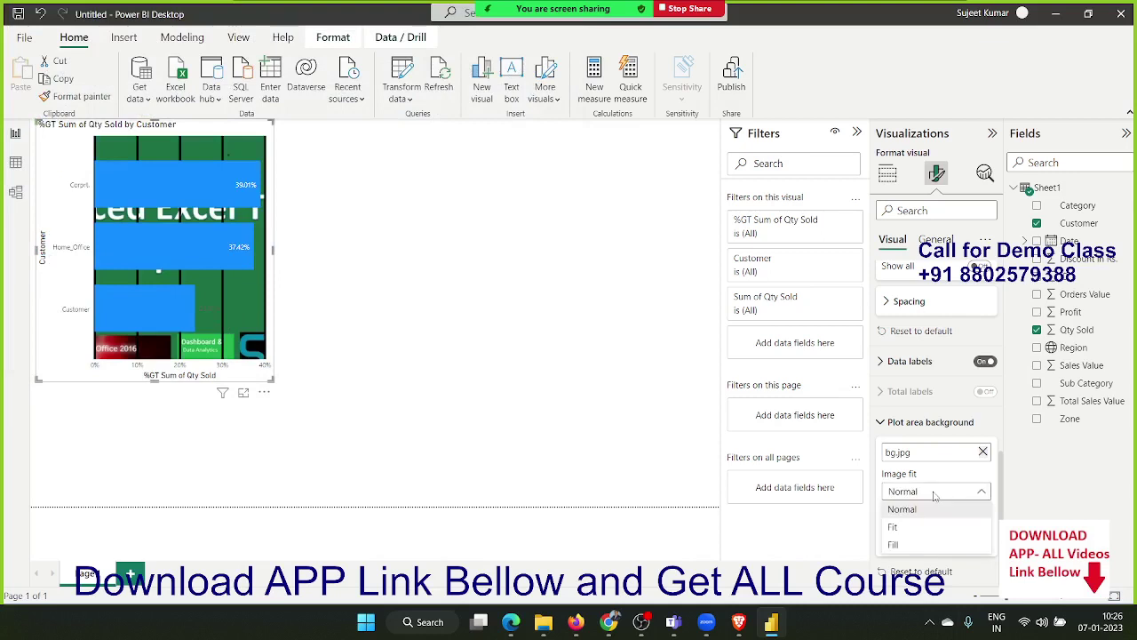
left_click(893, 527)
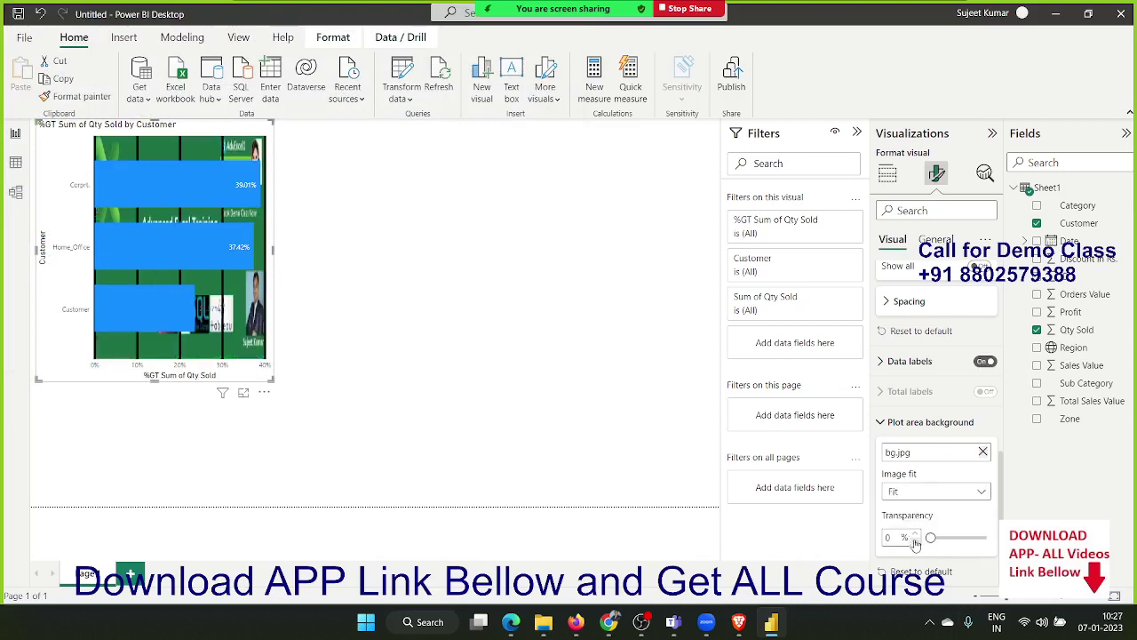
left_click_drag(931, 538, 969, 538)
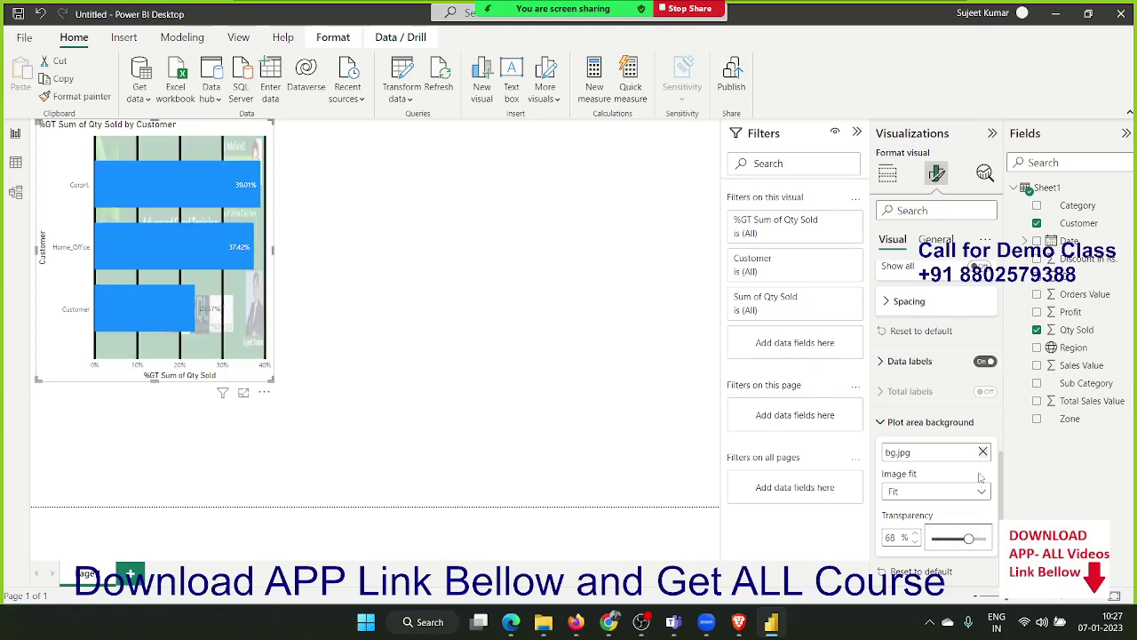
scroll(886, 428, "up", 3)
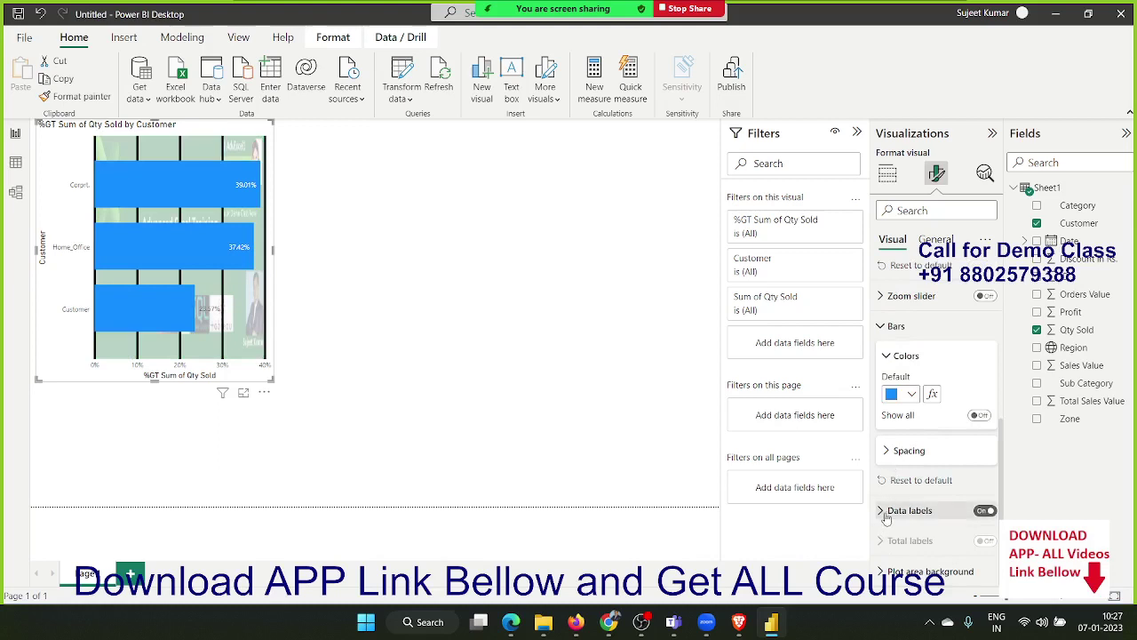
scroll(942, 545, "up", 2)
scroll(941, 545, "down", 2)
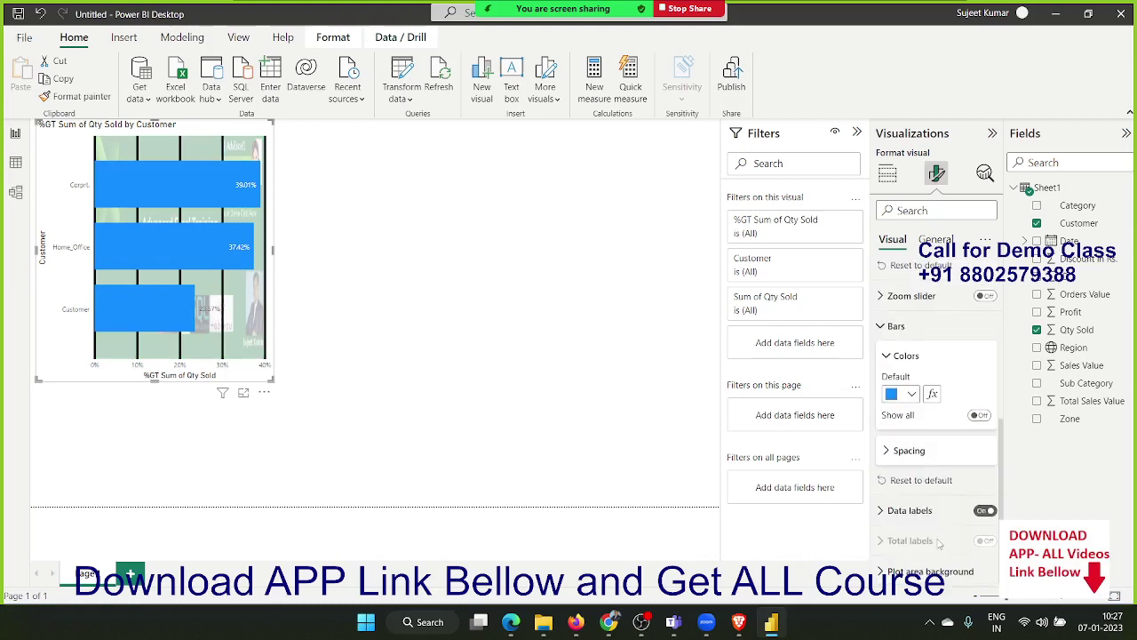
scroll(941, 547, "up", 2)
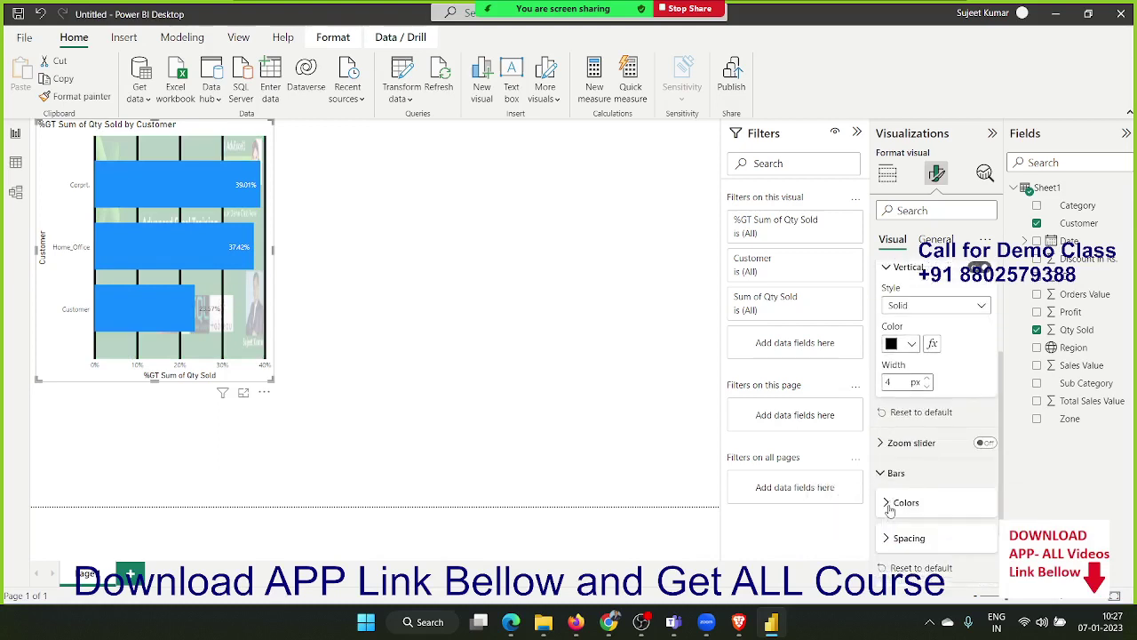
scroll(890, 511, "up", 2)
scroll(890, 511, "up", 2)
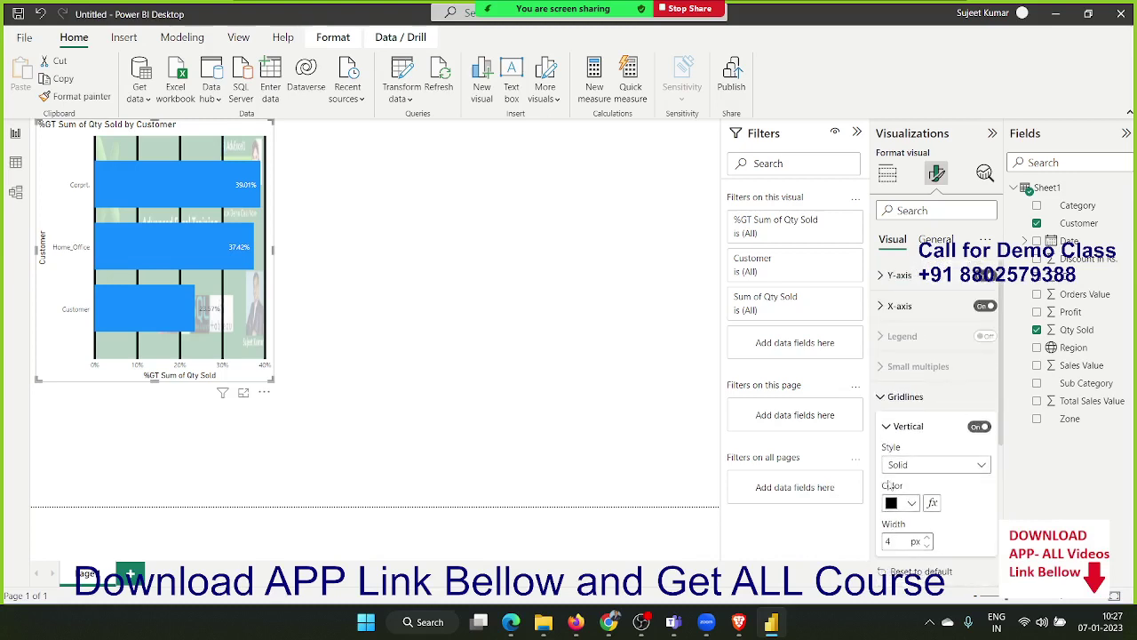
- Toggle the chart title off and back on, leaving it visible
left_click(935, 239)
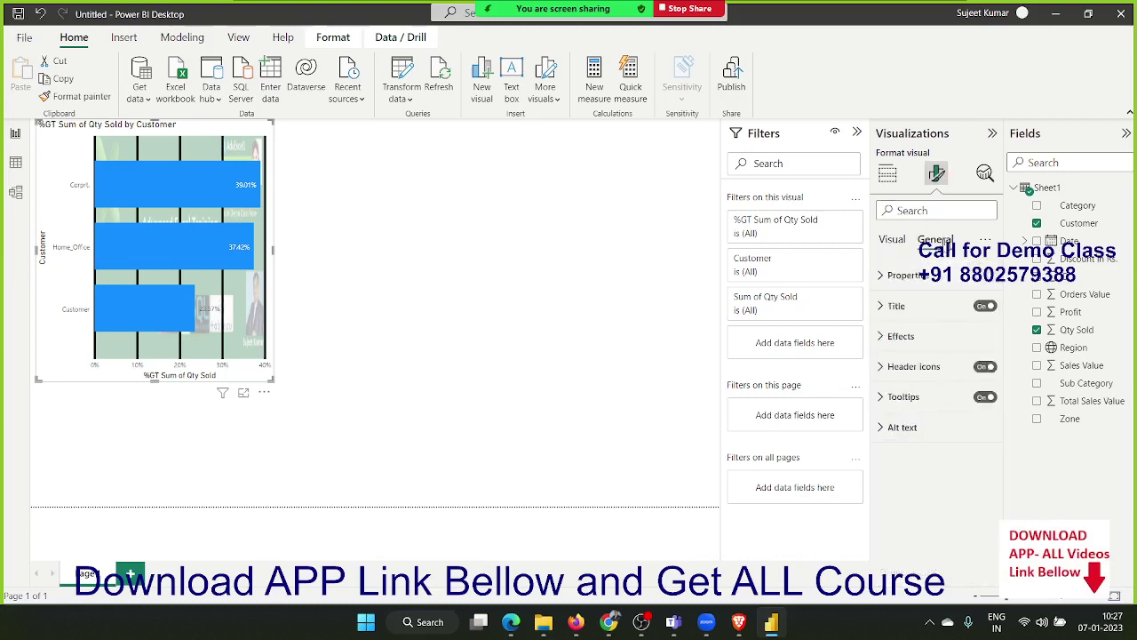
left_click(985, 306)
left_click(984, 306)
left_click(981, 307)
left_click(983, 306)
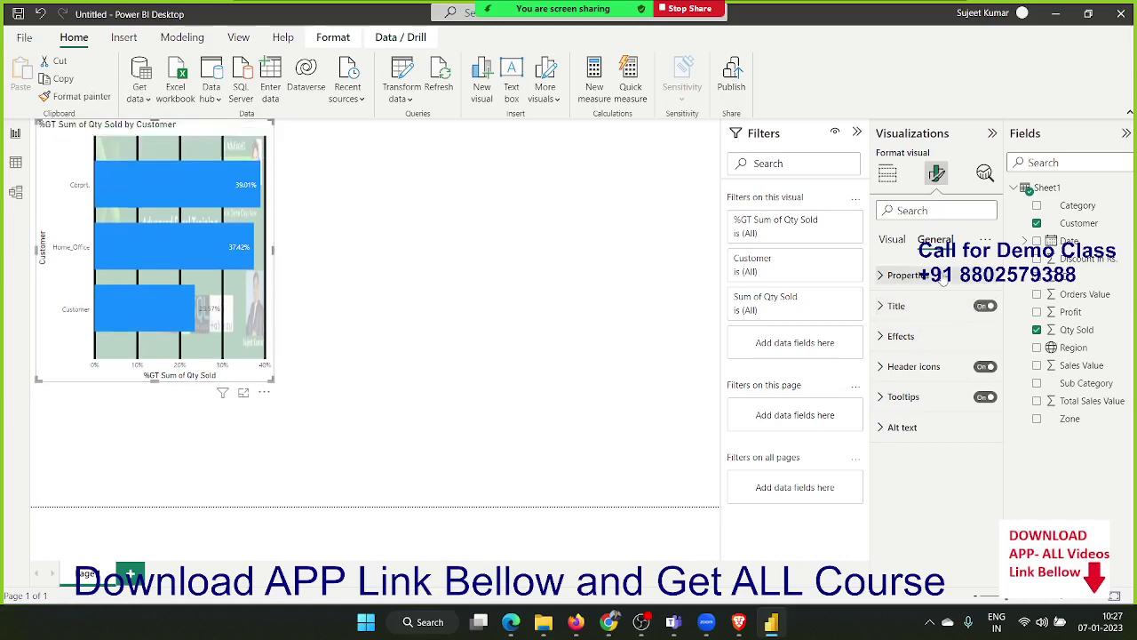
- Review the size and position properties (489 by 442 at 10, 0), then collapse them
left_click(908, 277)
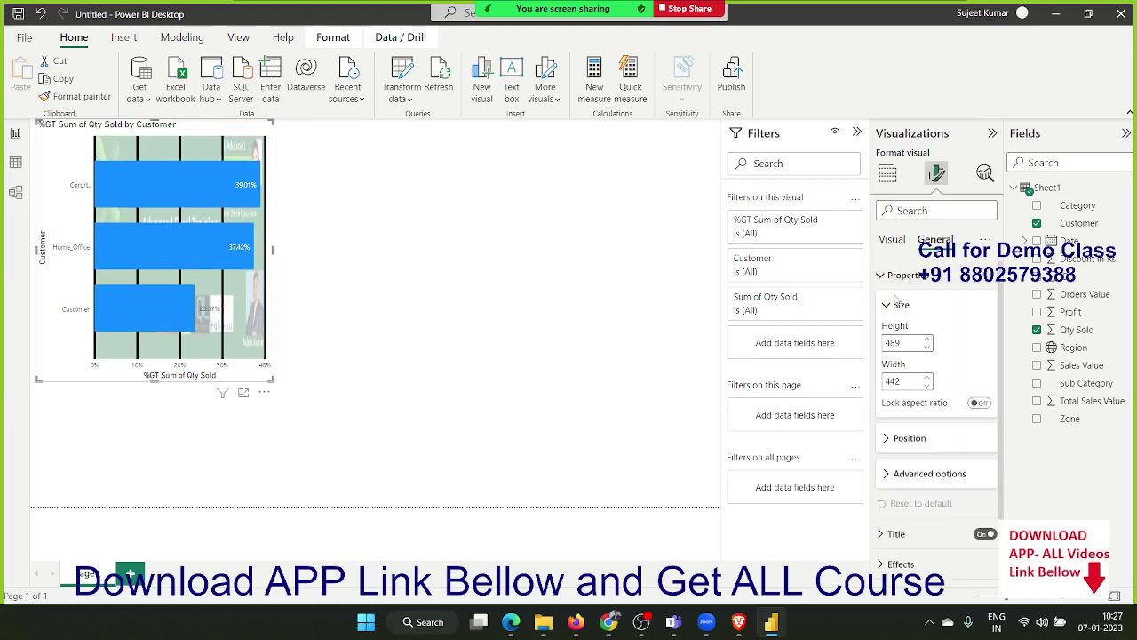
left_click(889, 276)
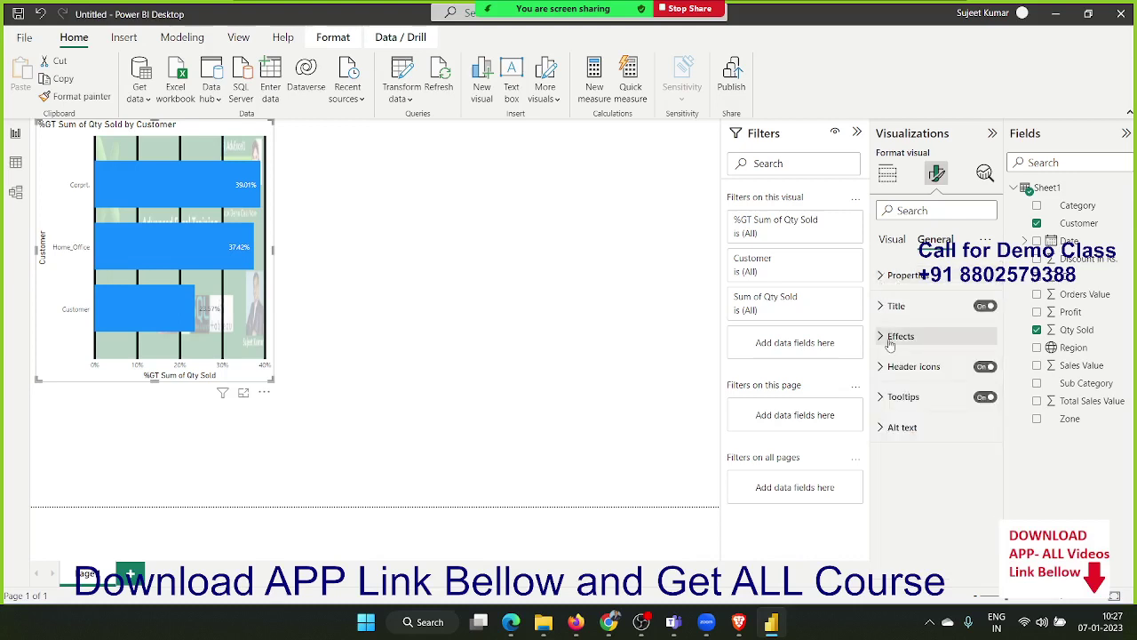
left_click(898, 277)
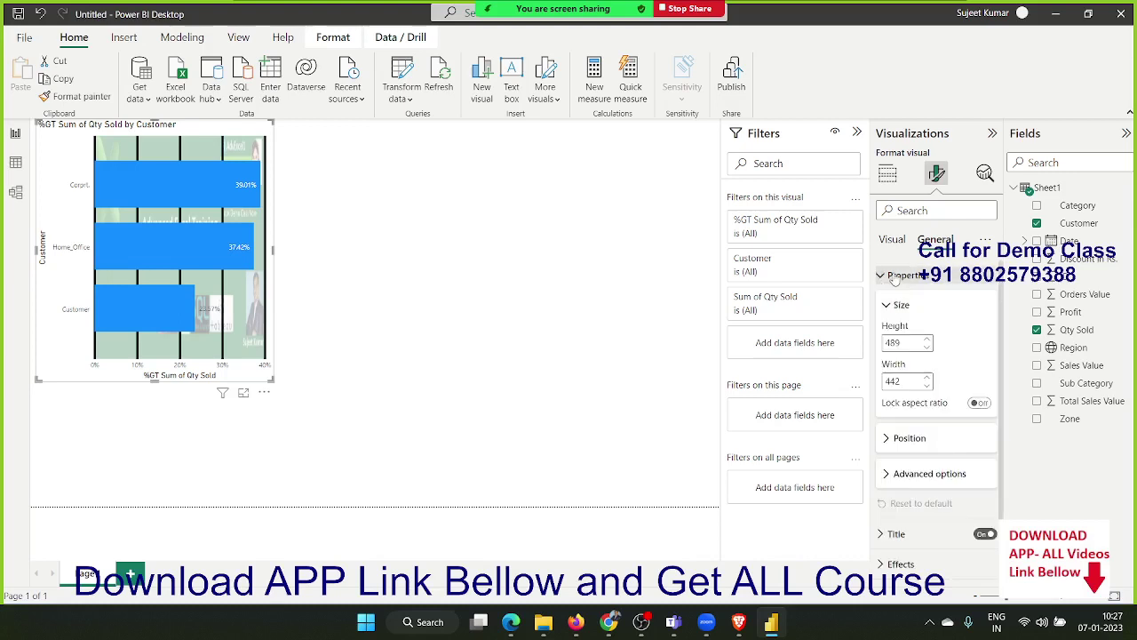
left_click(891, 438)
scroll(892, 449, "down", 4)
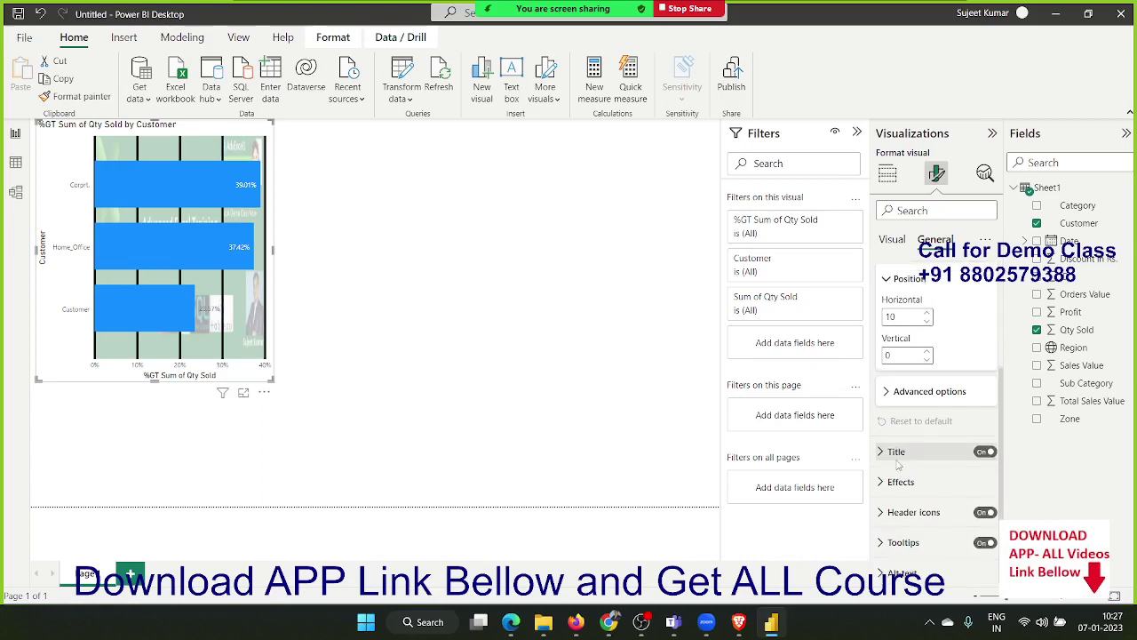
left_click(889, 391)
scroll(889, 398, "down", 1)
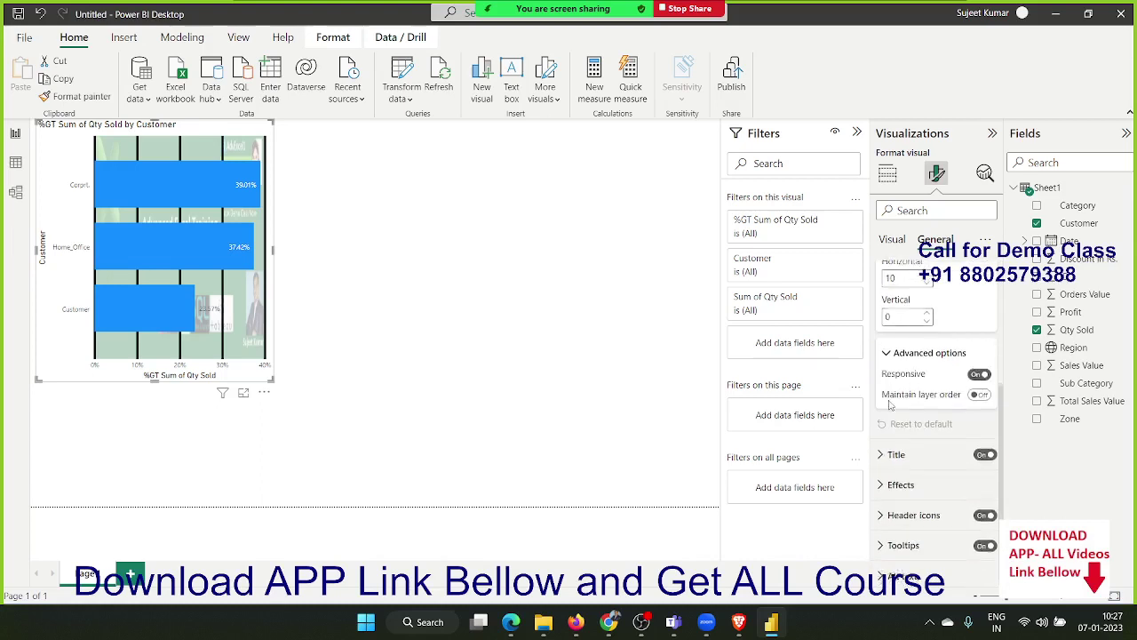
scroll(890, 414, "up", 5)
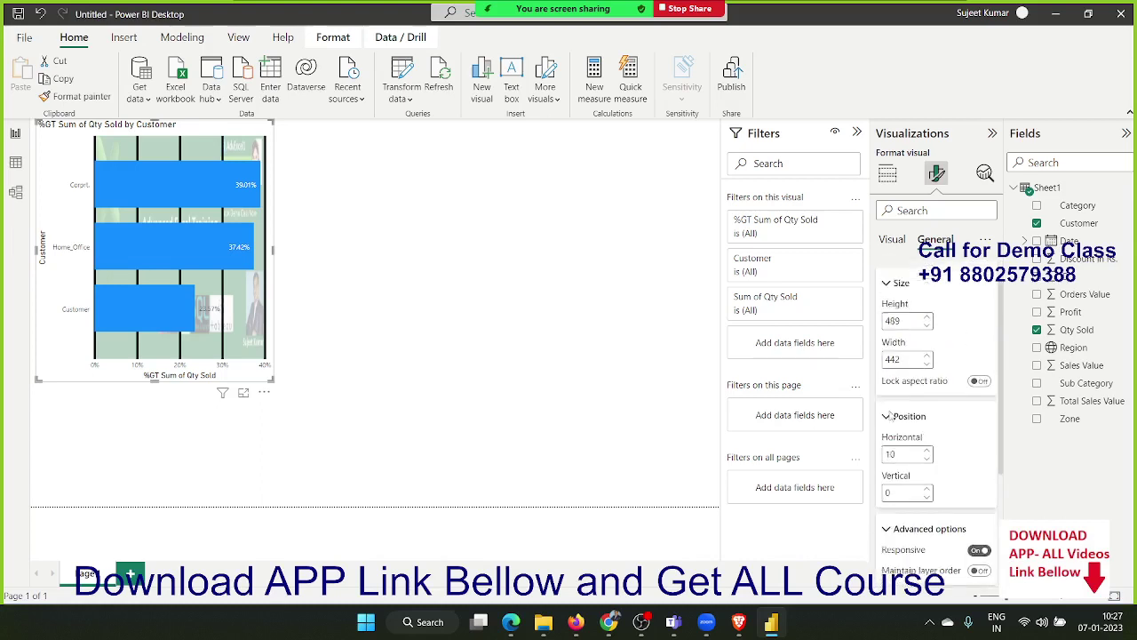
left_click(891, 305)
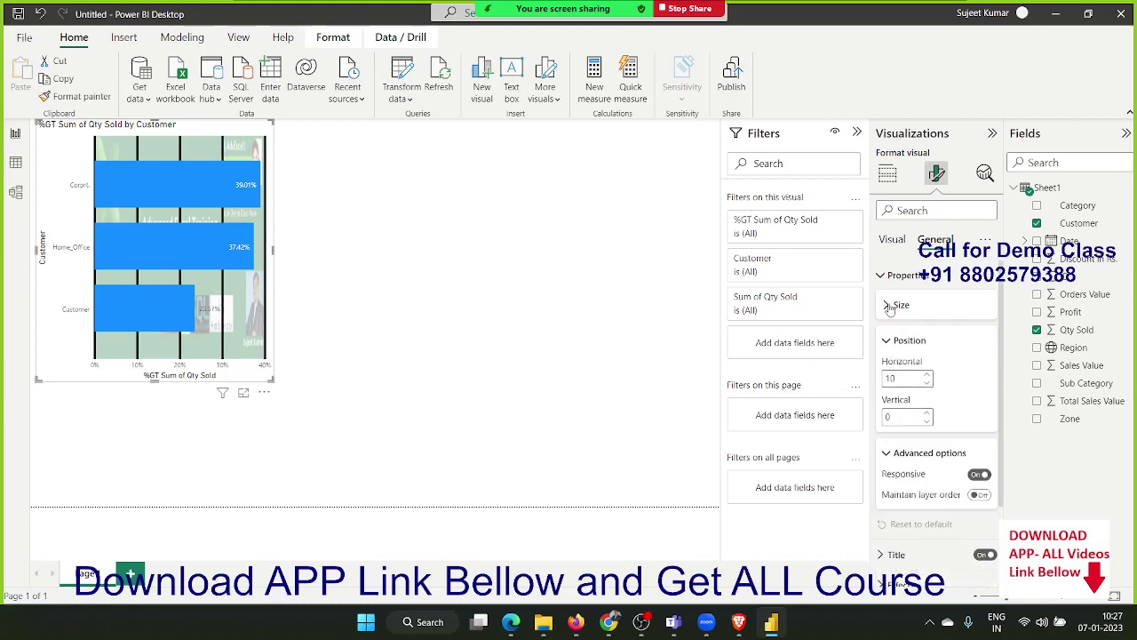
left_click(882, 276)
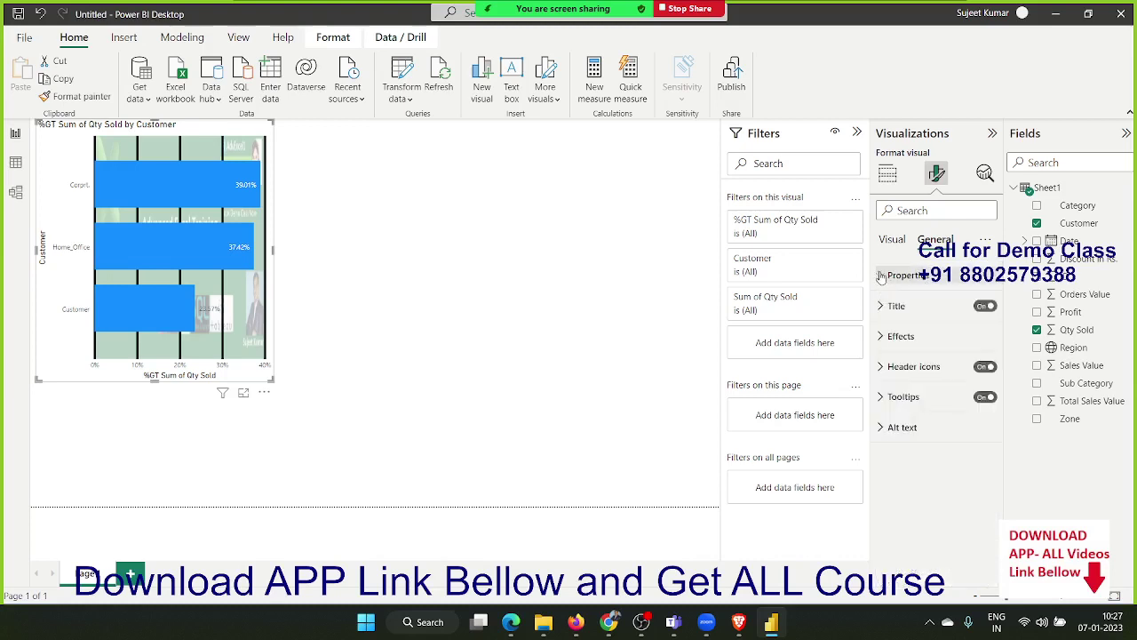
- Fill the chart's visual background with magenta
left_click(883, 337)
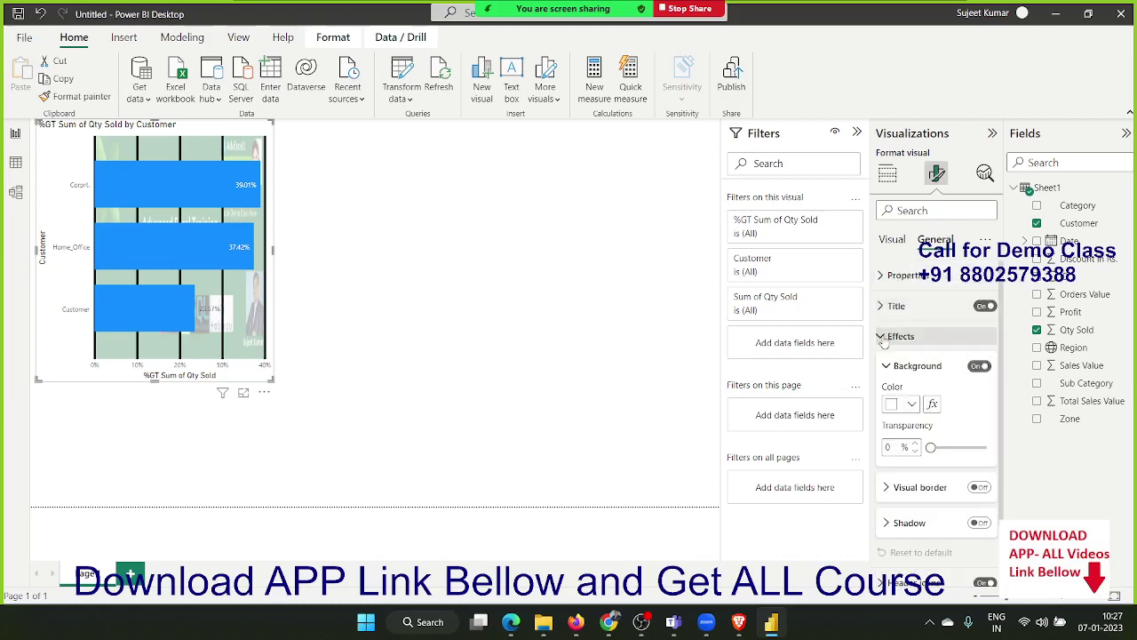
left_click(913, 404)
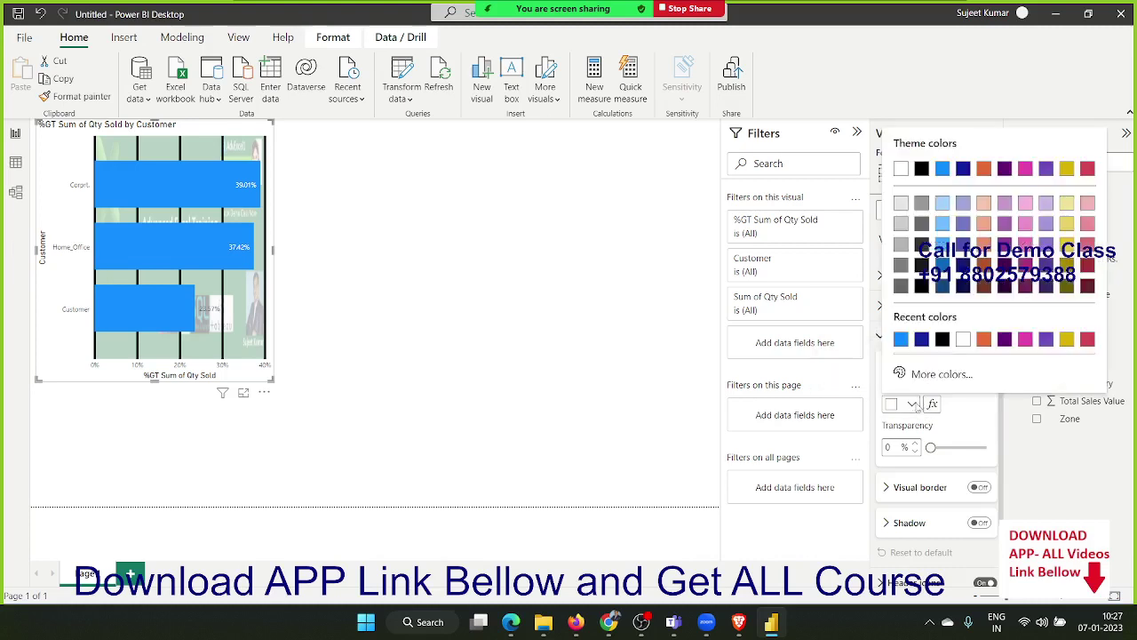
left_click(1027, 342)
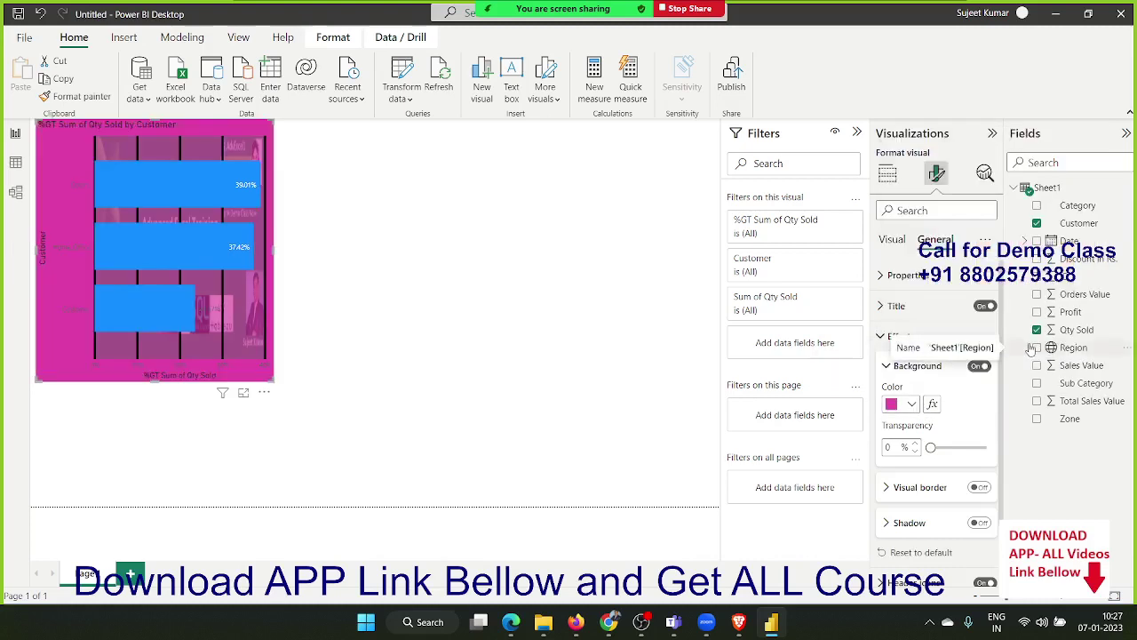
left_click(898, 370)
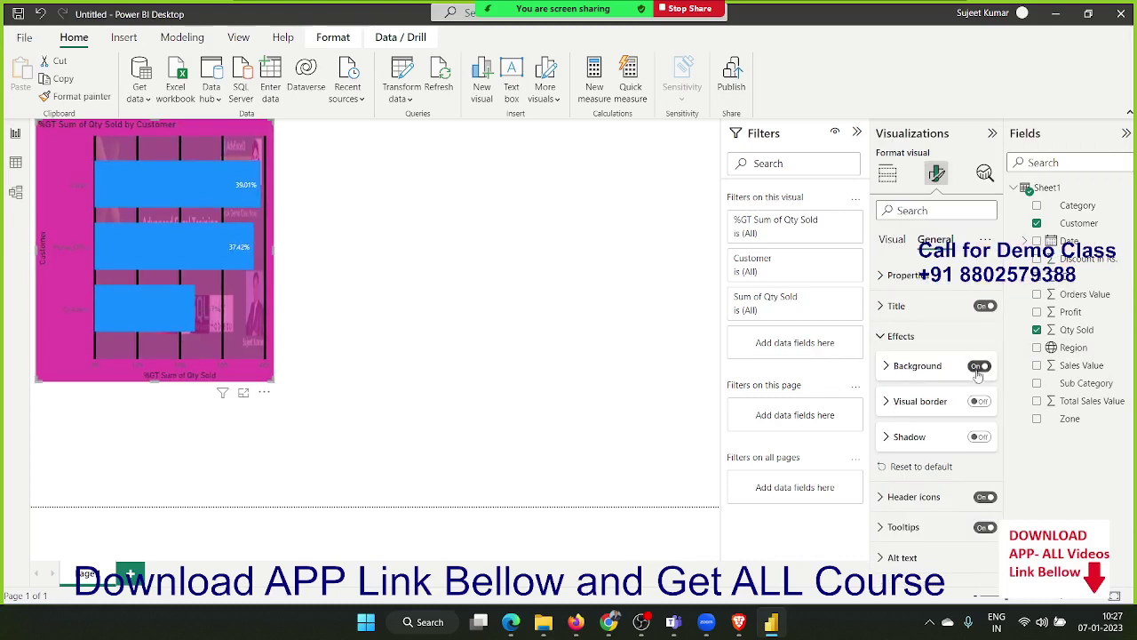
- Toggle the background and drop shadow, leaving the background on and no shadow
left_click(979, 366)
left_click(978, 366)
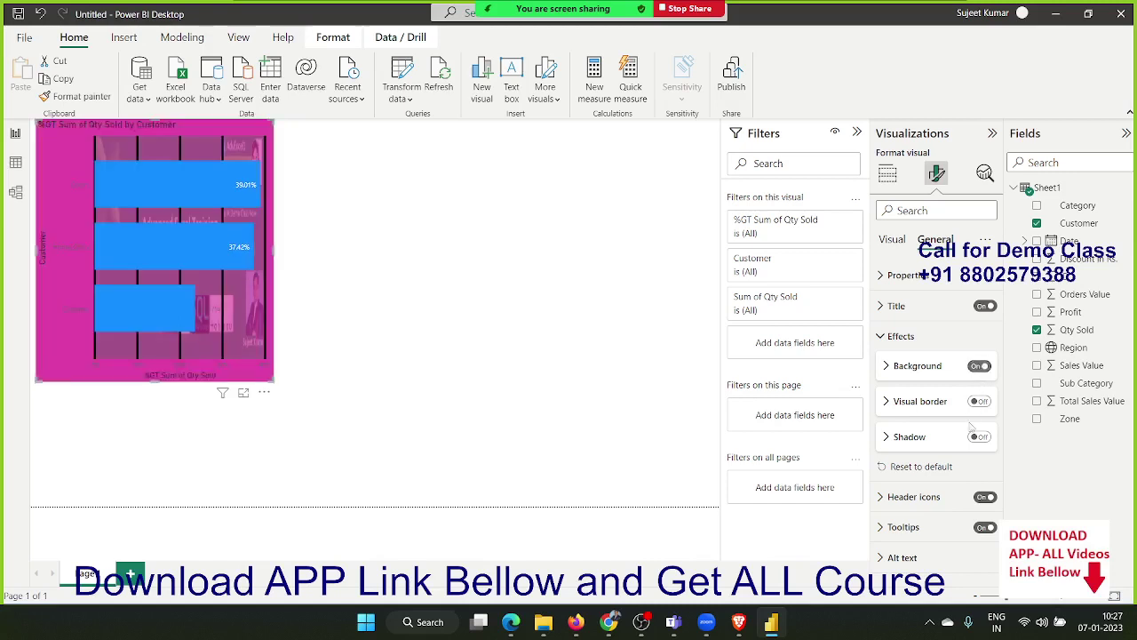
left_click(979, 437)
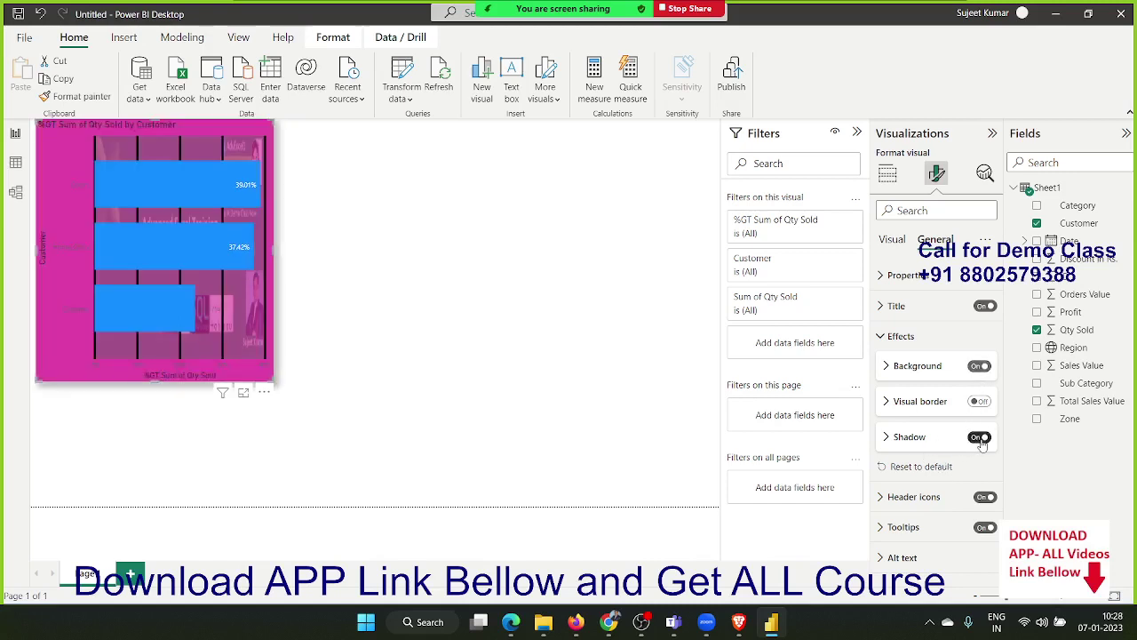
left_click(981, 438)
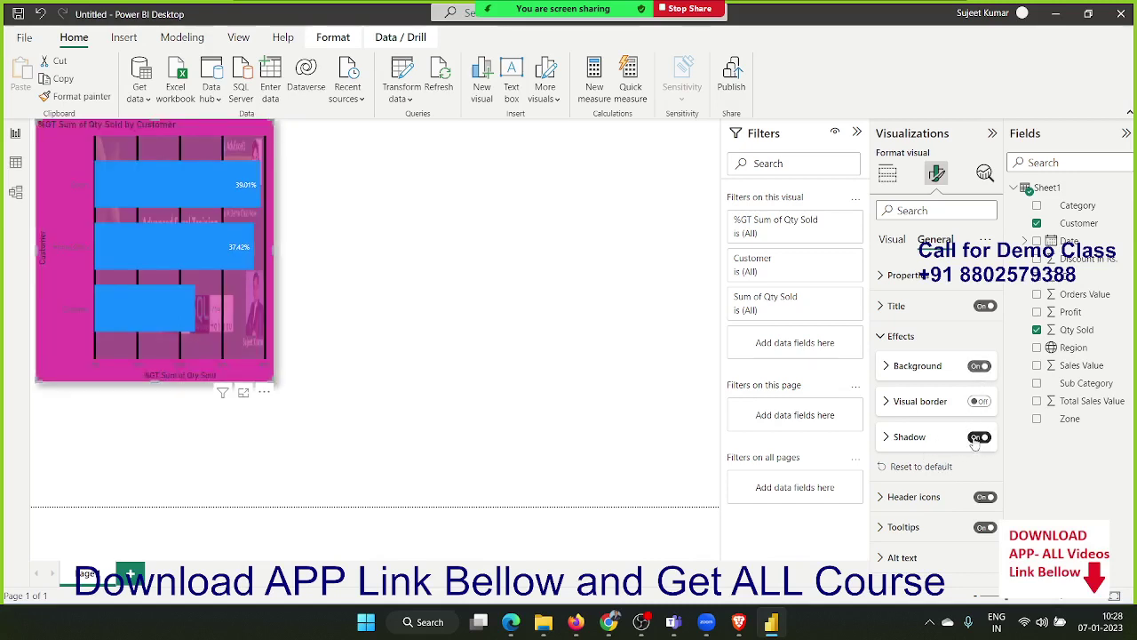
- Toggle the chart's header icons off and back on
left_click(913, 496)
scroll(913, 497, "down", 3)
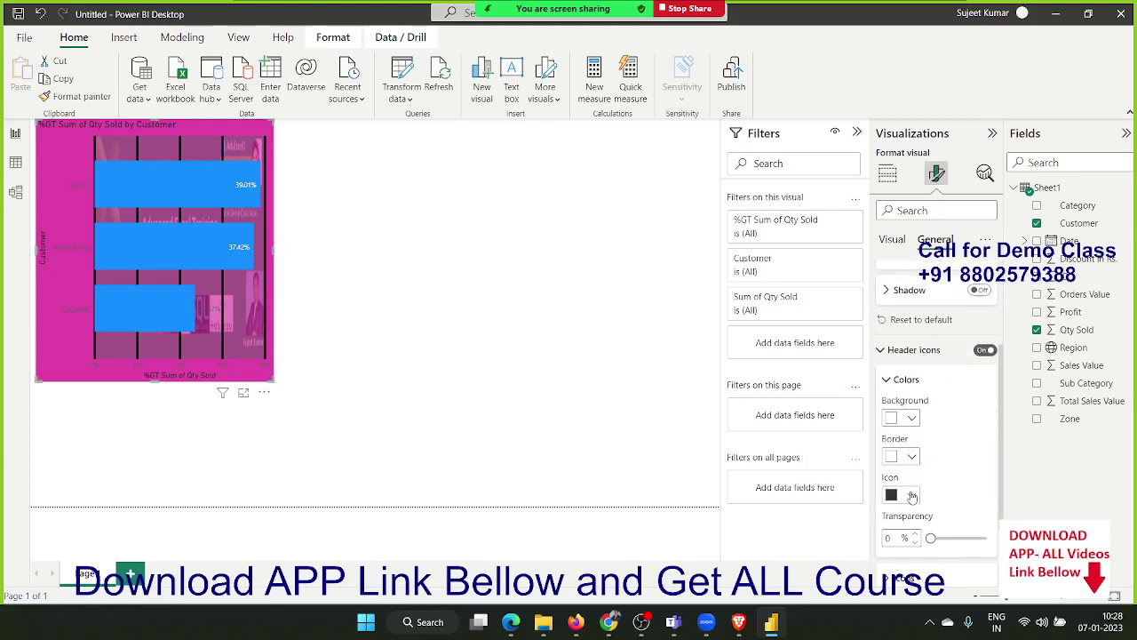
left_click(981, 352)
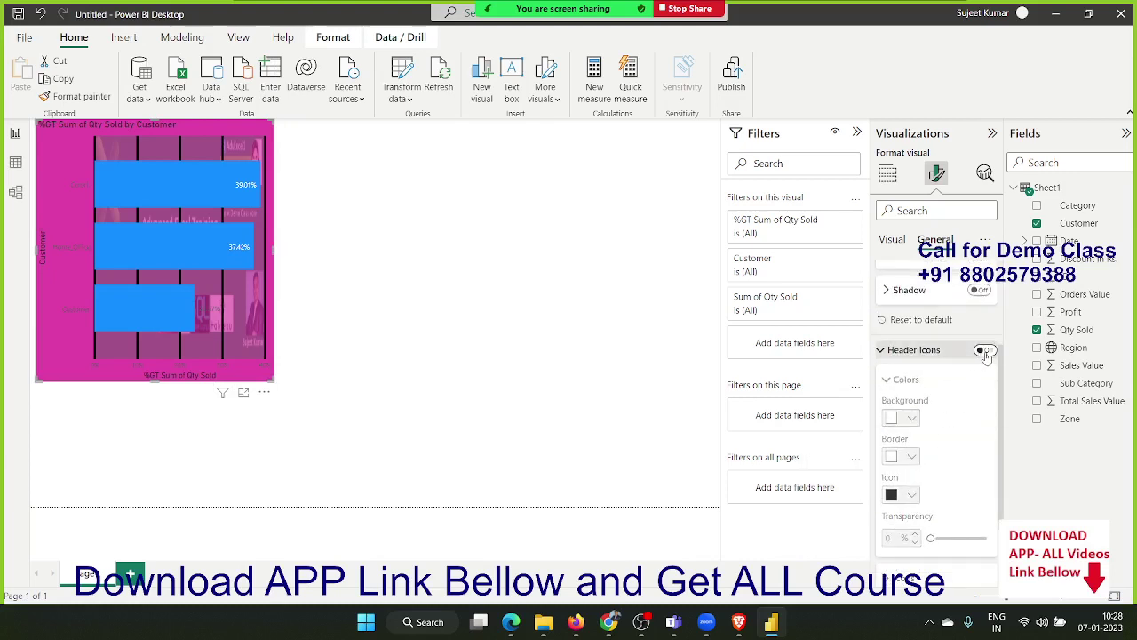
left_click(987, 353)
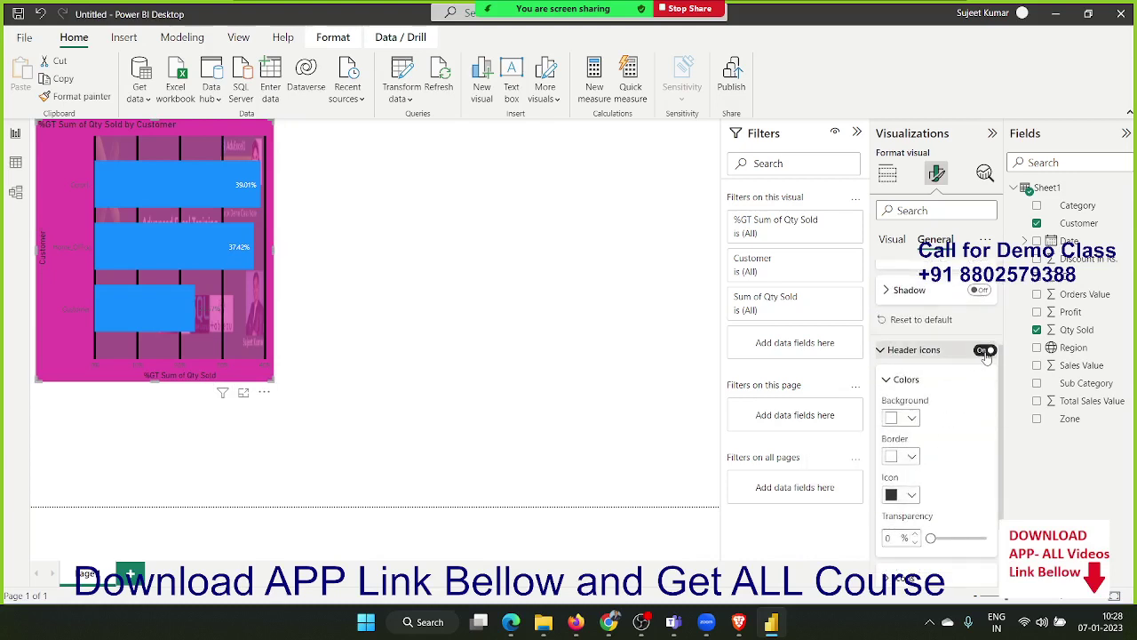
- Leave the header icon colour unchanged and switch to the Analytics pane
left_click(912, 417)
left_click(922, 399)
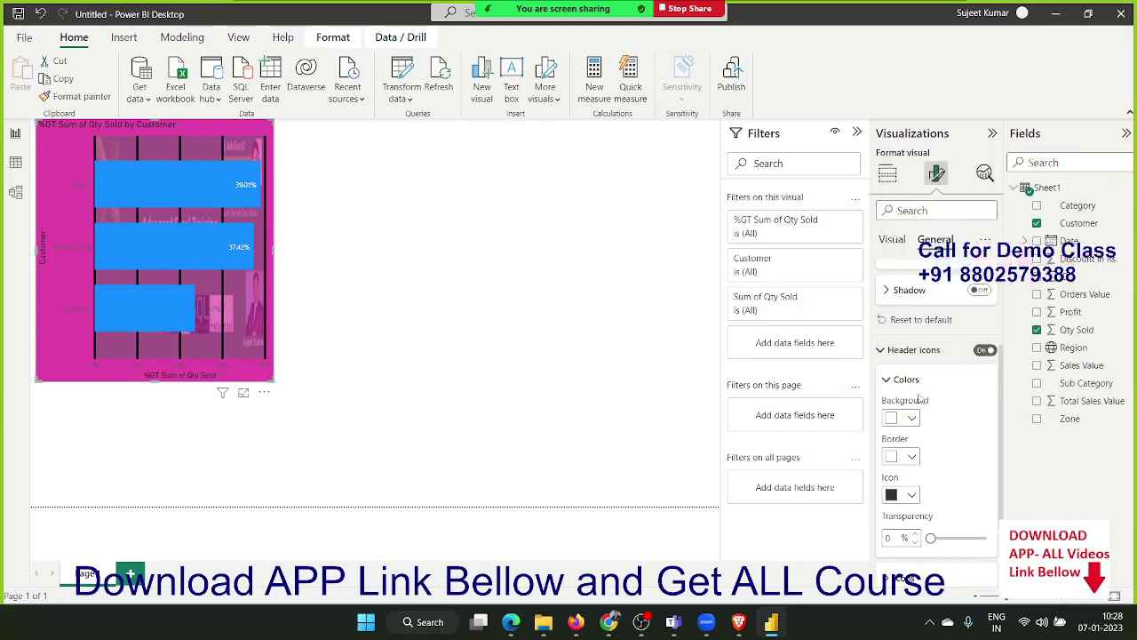
left_click(884, 355)
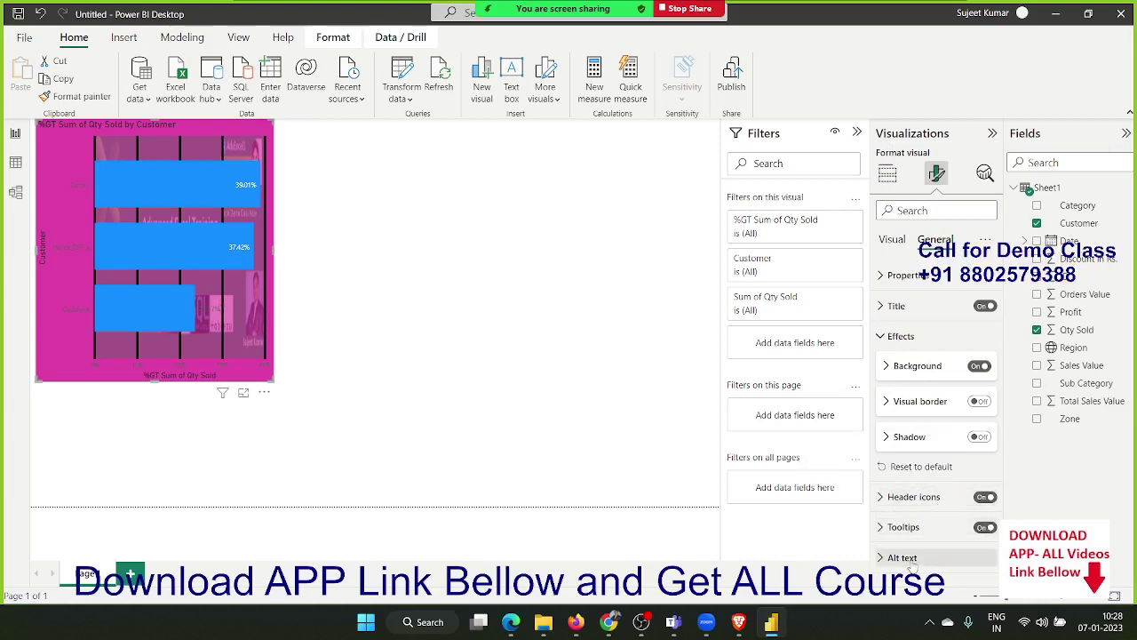
left_click(977, 182)
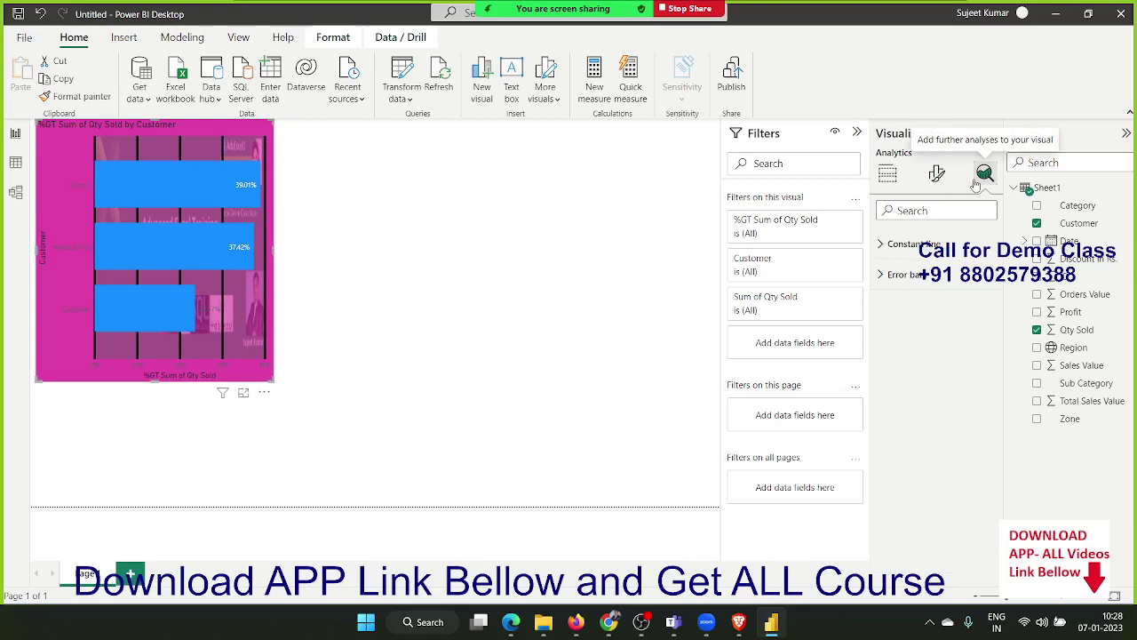
- Add a fully opaque constant line at value 0.3
left_click(902, 248)
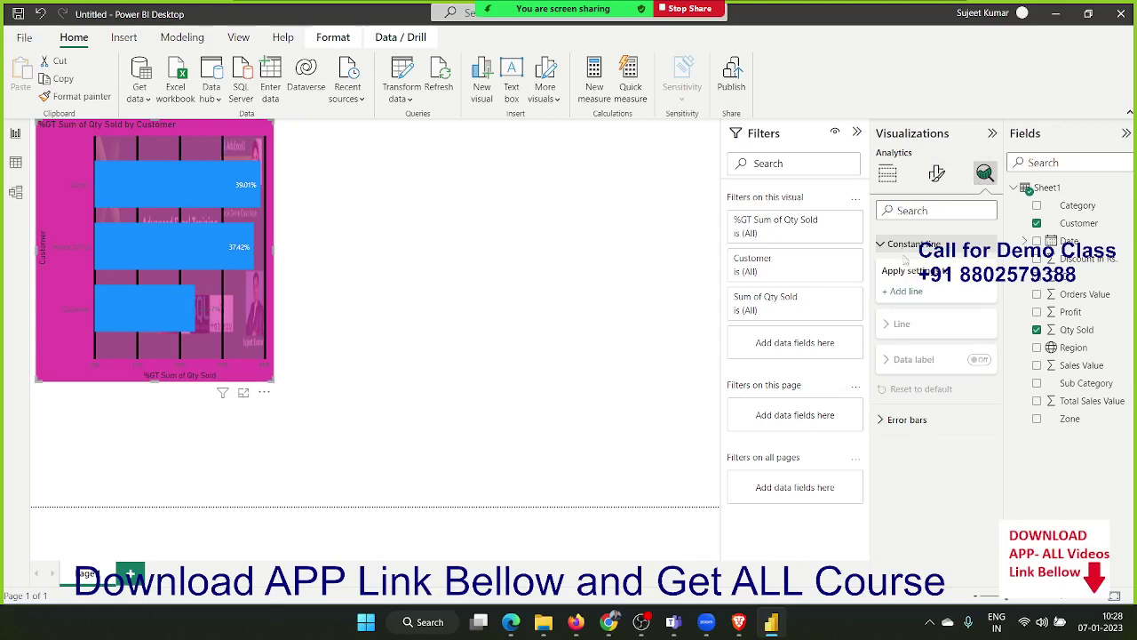
left_click(903, 292)
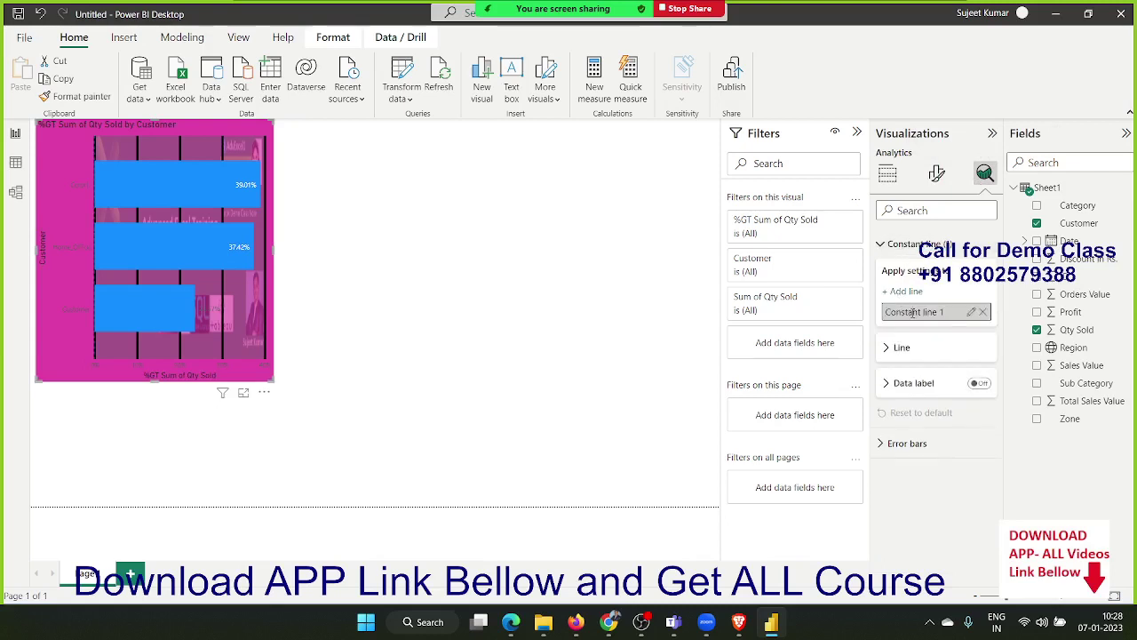
left_click(899, 347)
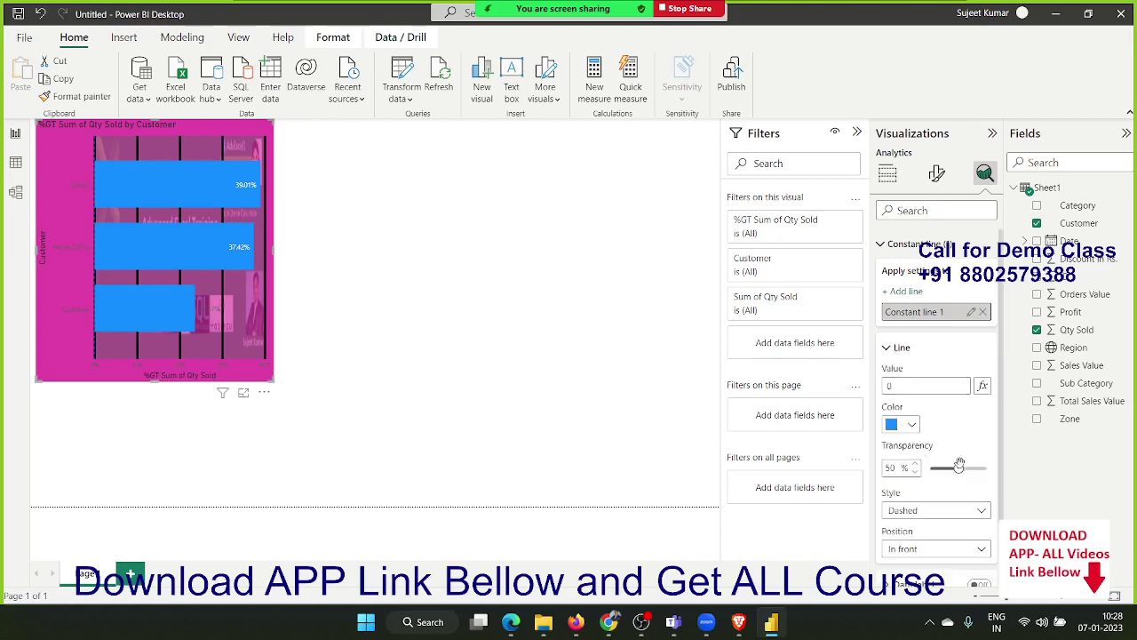
left_click_drag(959, 467, 929, 468)
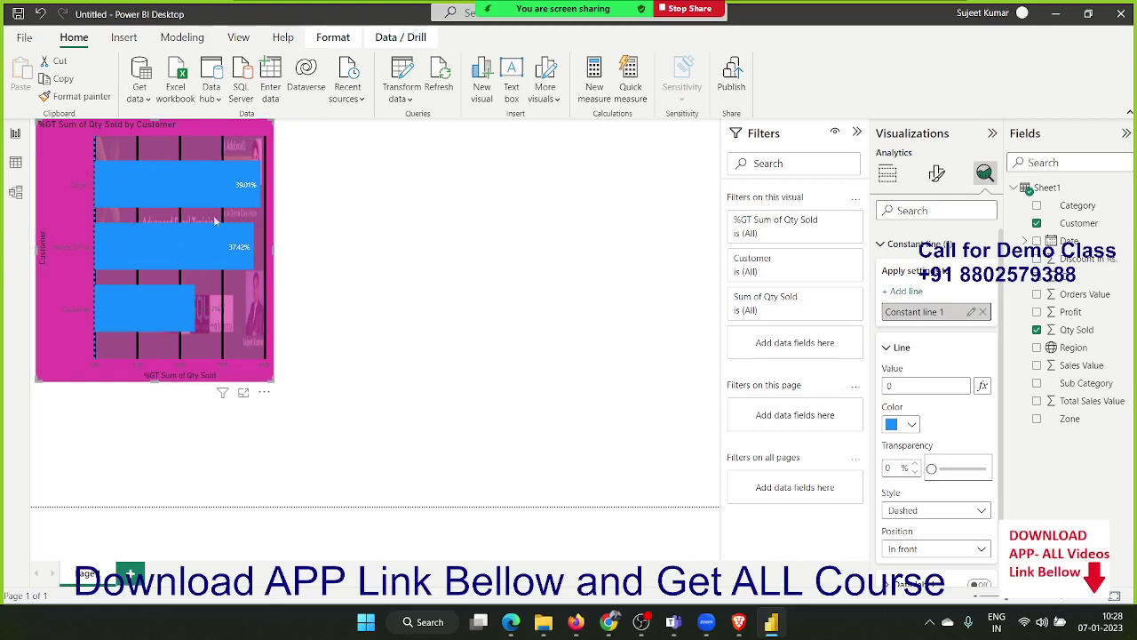
left_click(893, 386)
type(".30")
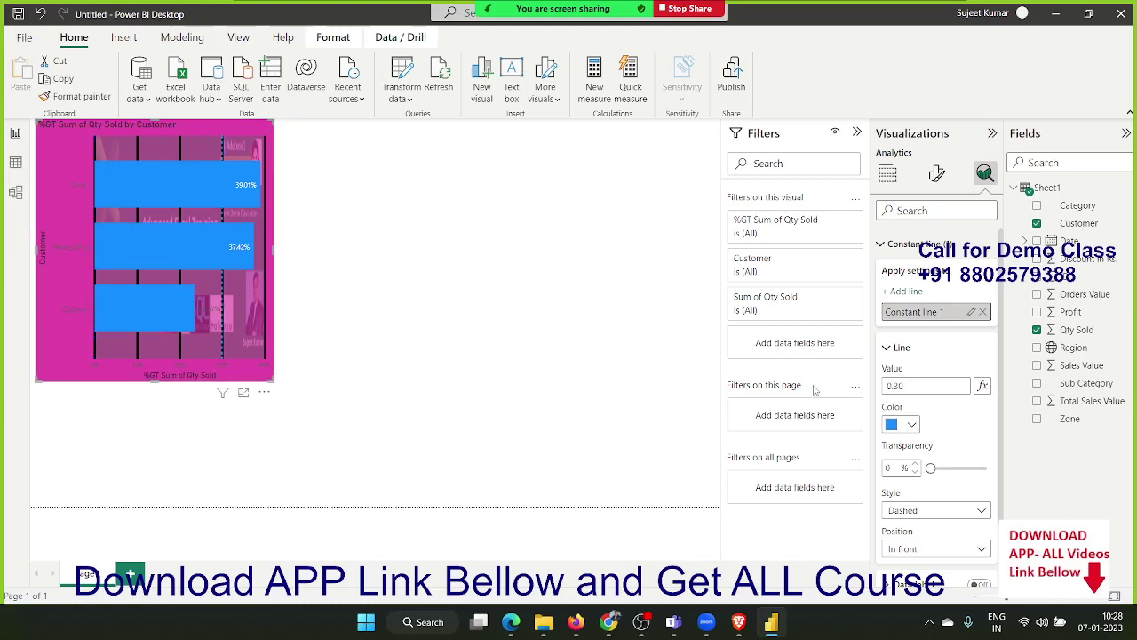
key("Tab")
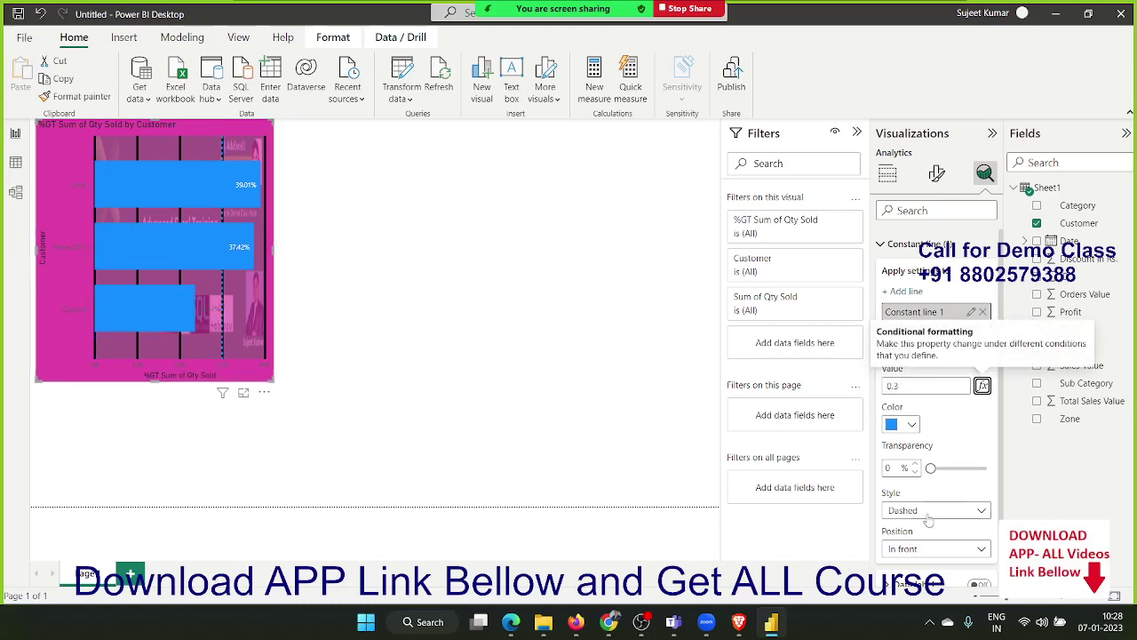
- Make the constant line solid and red
scroll(926, 519, "down", 1)
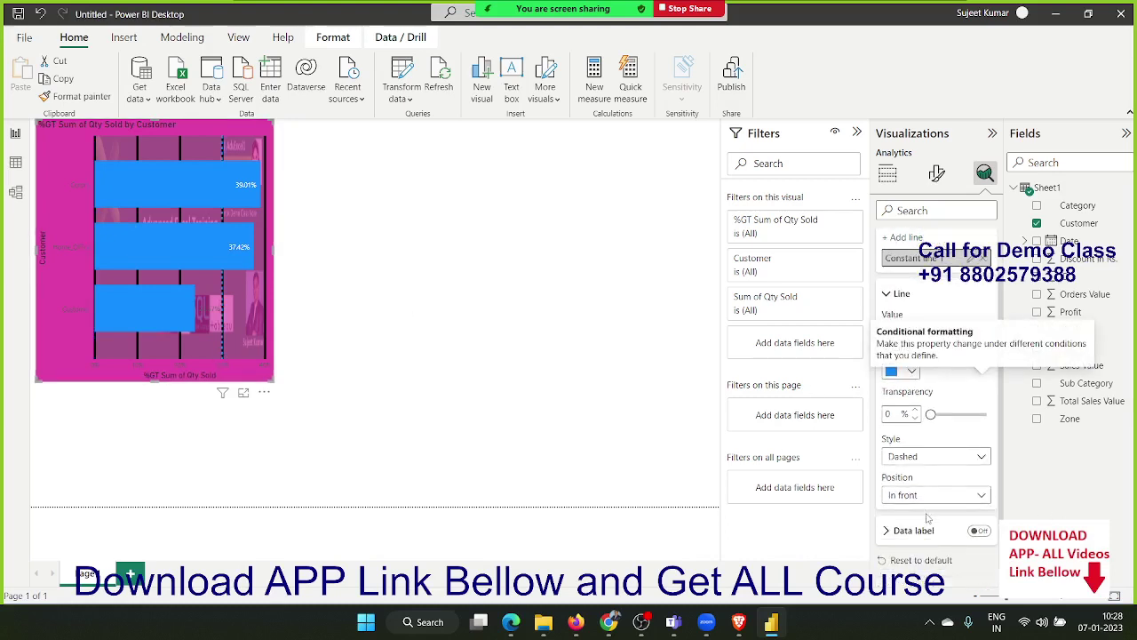
left_click(915, 461)
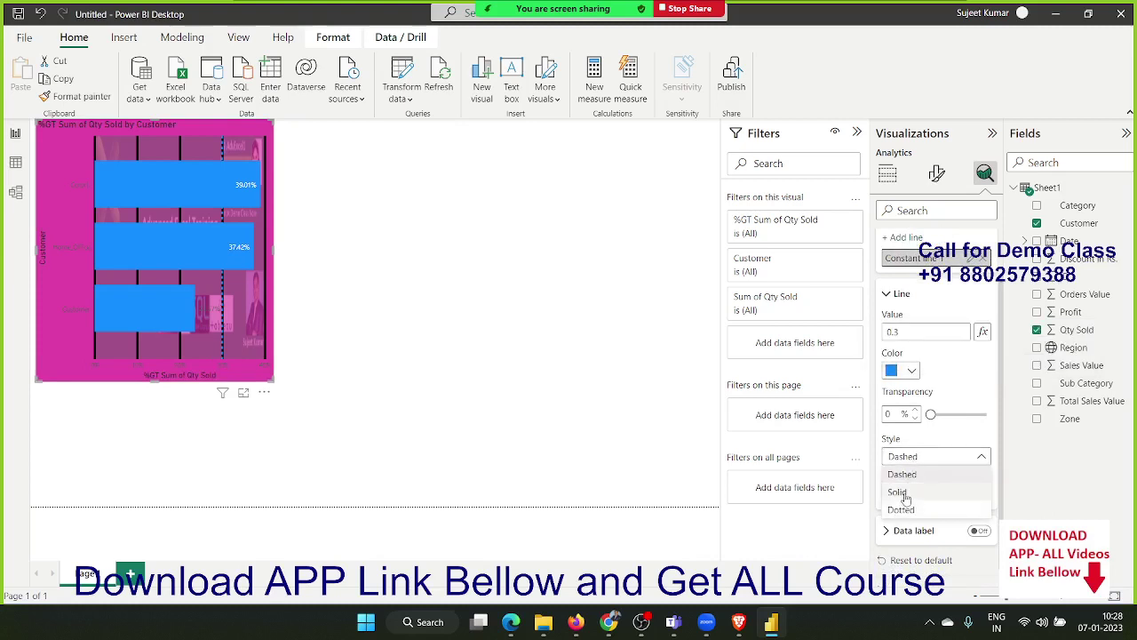
left_click(898, 492)
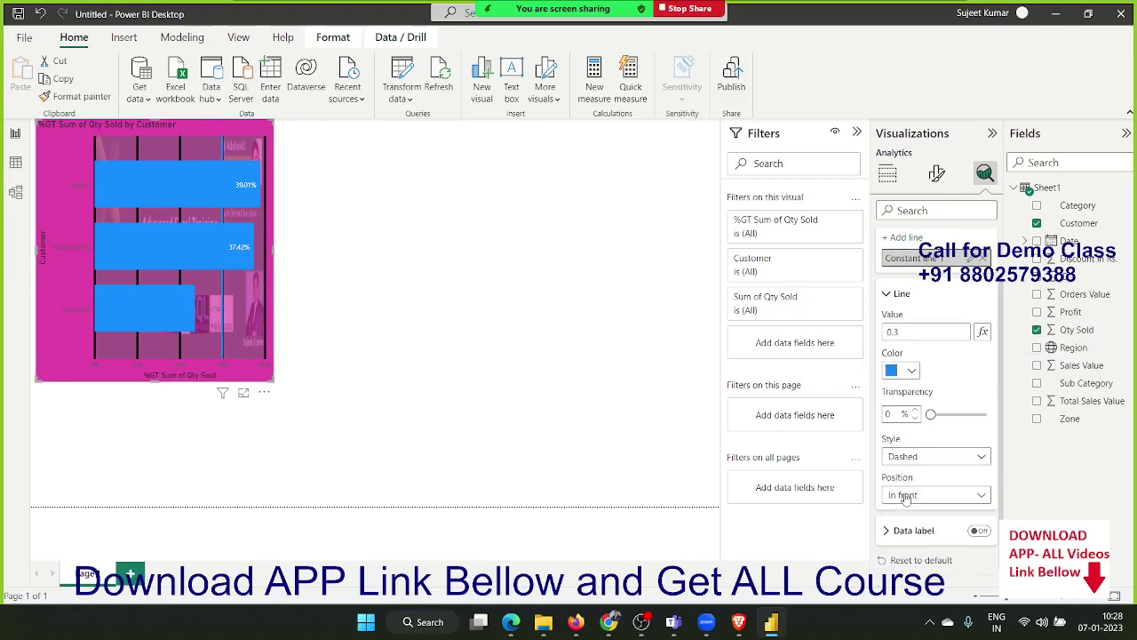
left_click(917, 373)
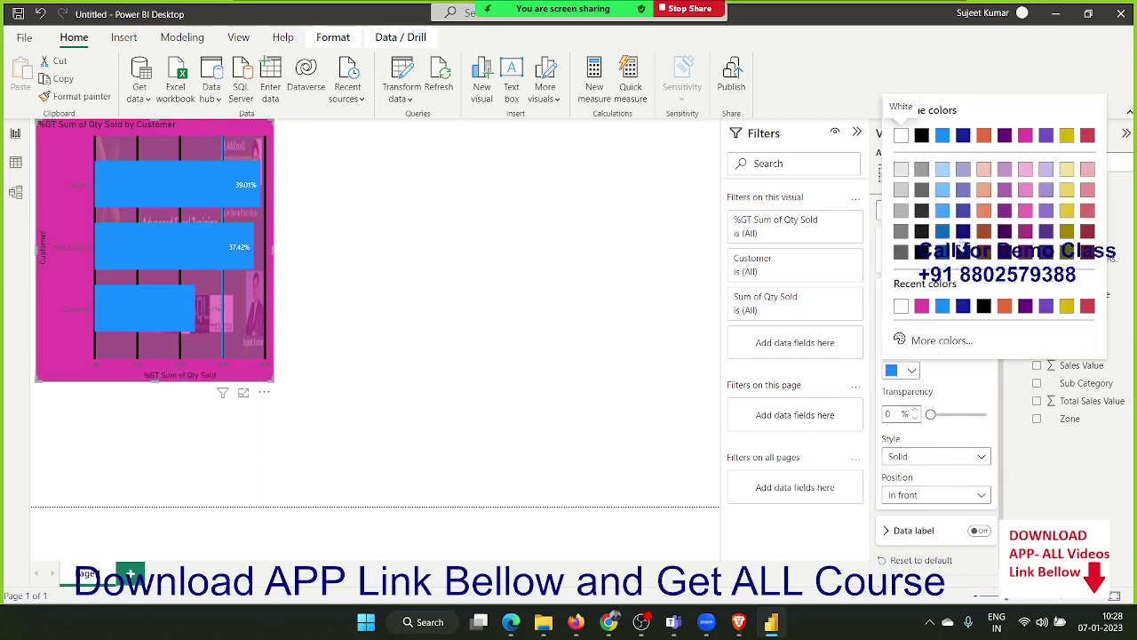
left_click(1087, 307)
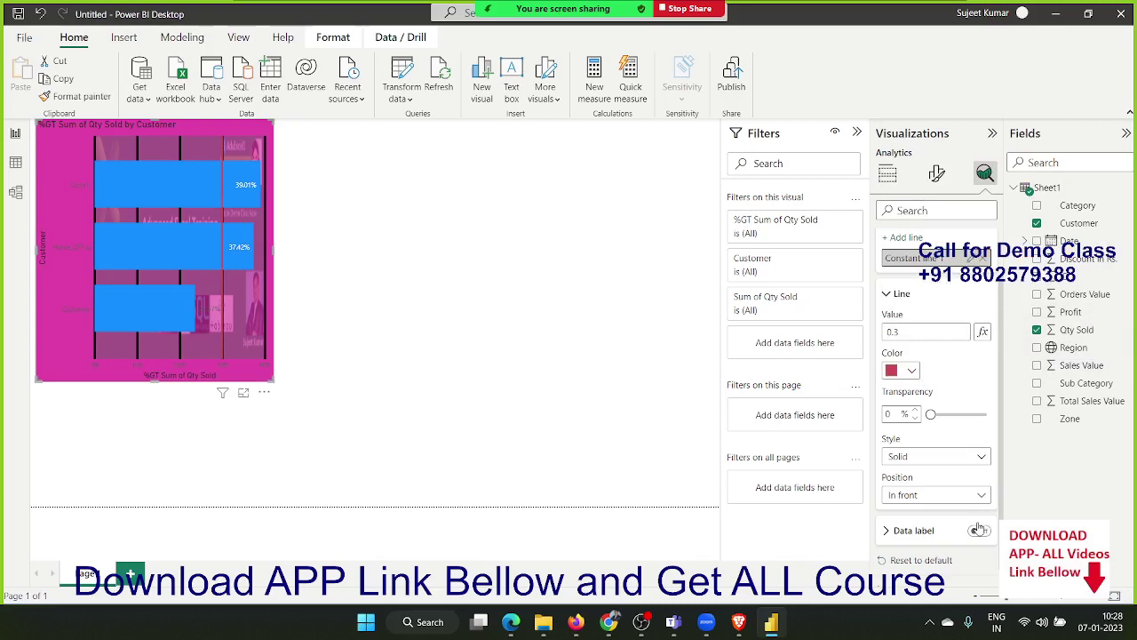
- Position the constant line in front of the bars
scroll(948, 499, "down", 1)
left_click(942, 478)
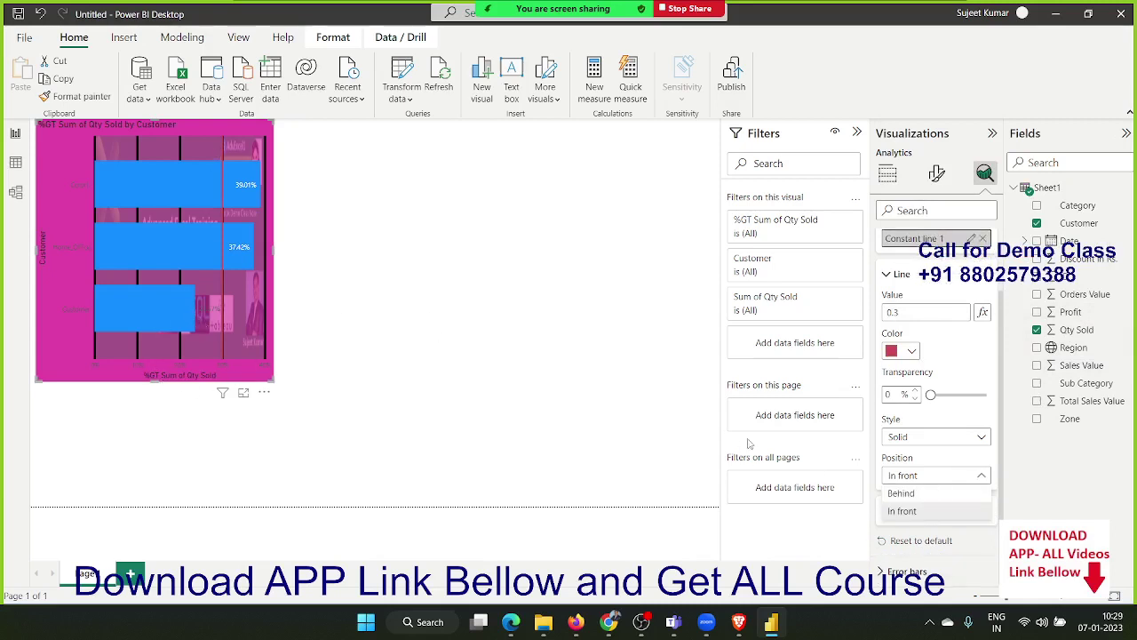
left_click(899, 494)
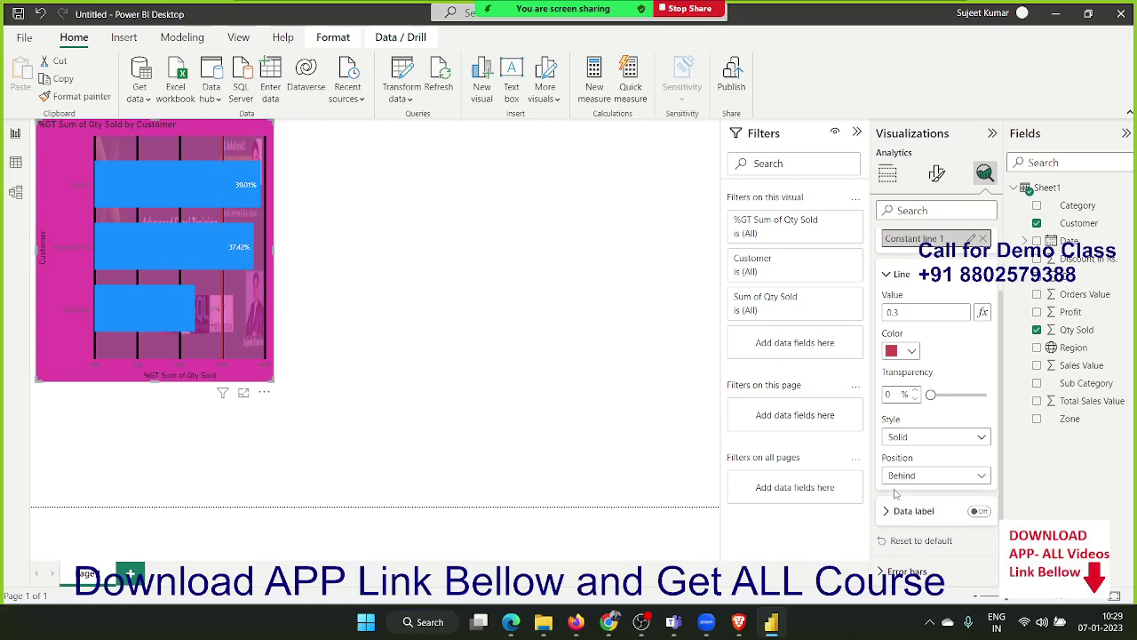
left_click(899, 479)
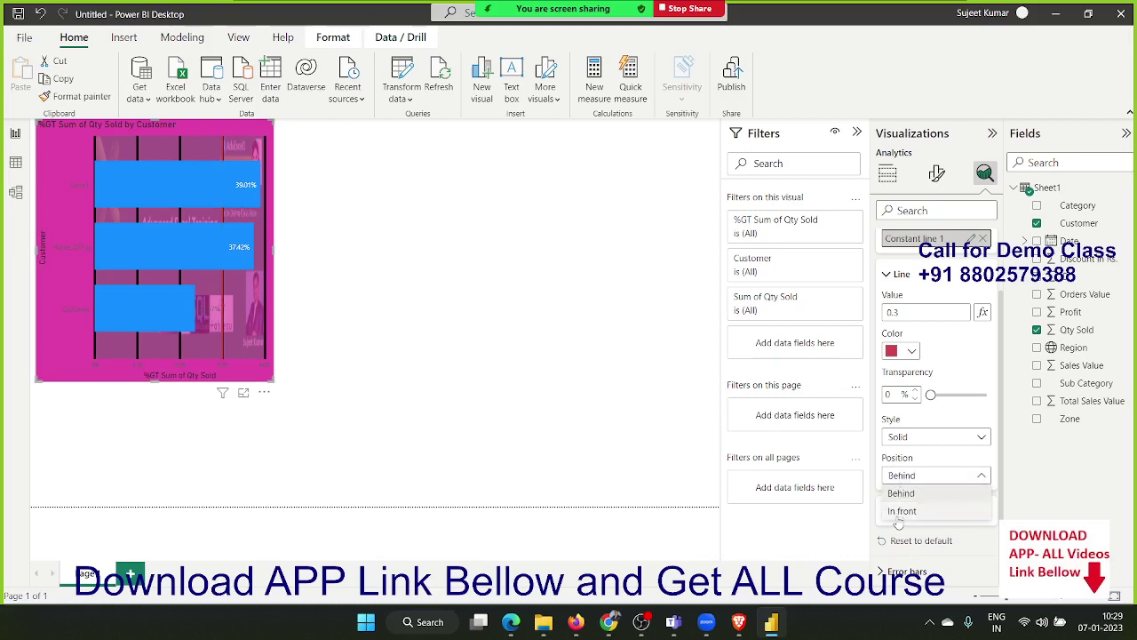
left_click(900, 515)
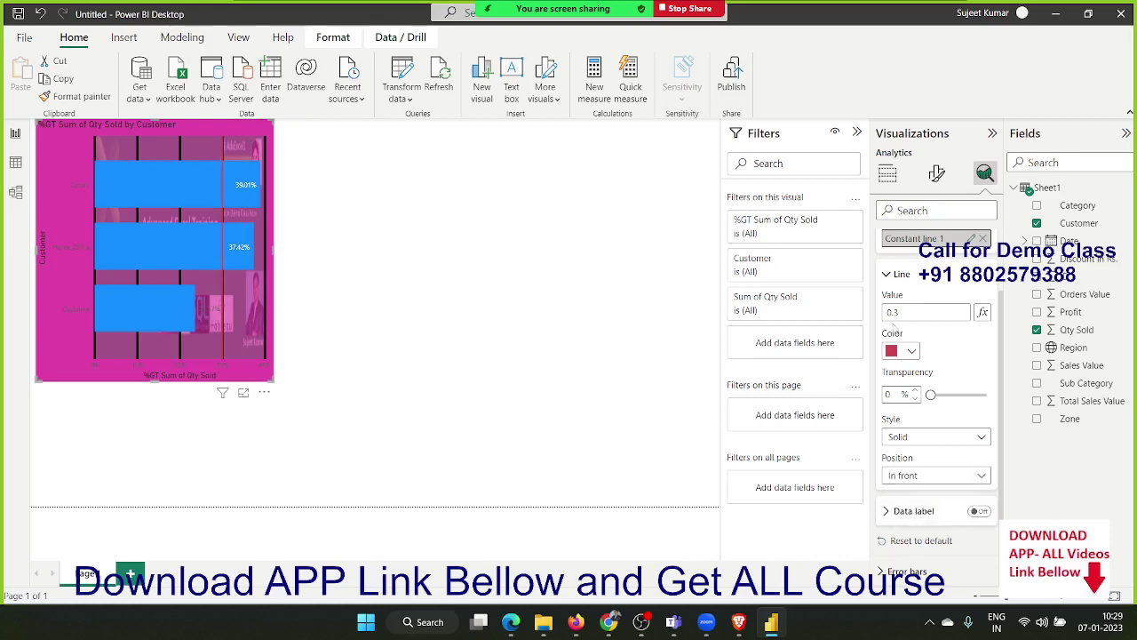
left_click(887, 278)
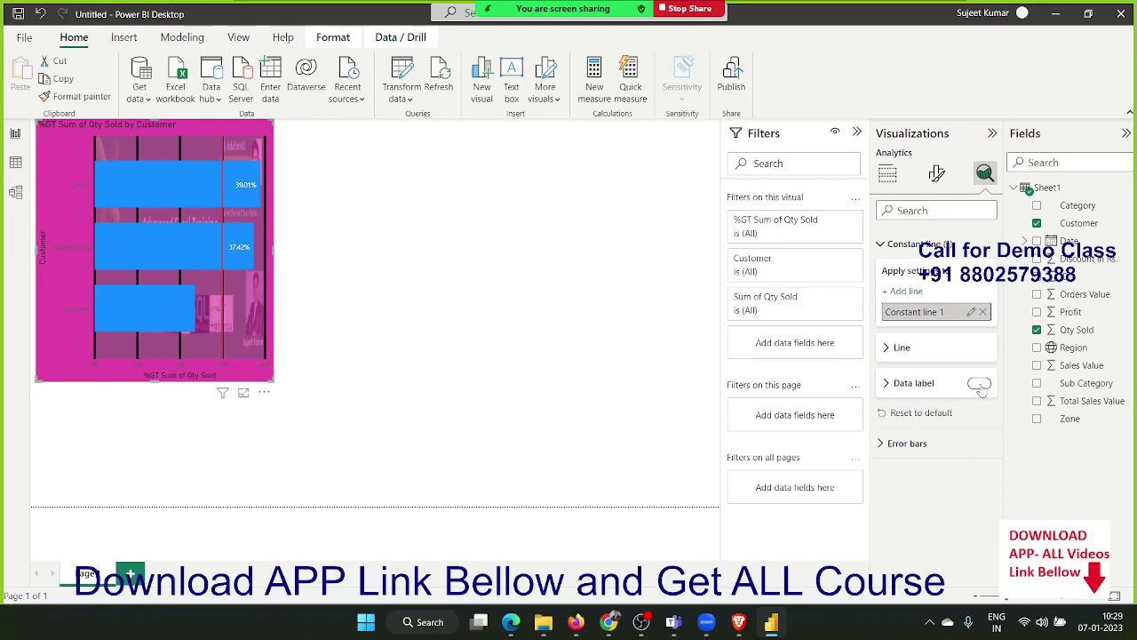
- Leave the constant line's data label off and check the error bar options
left_click(980, 384)
left_click(980, 384)
left_click(883, 246)
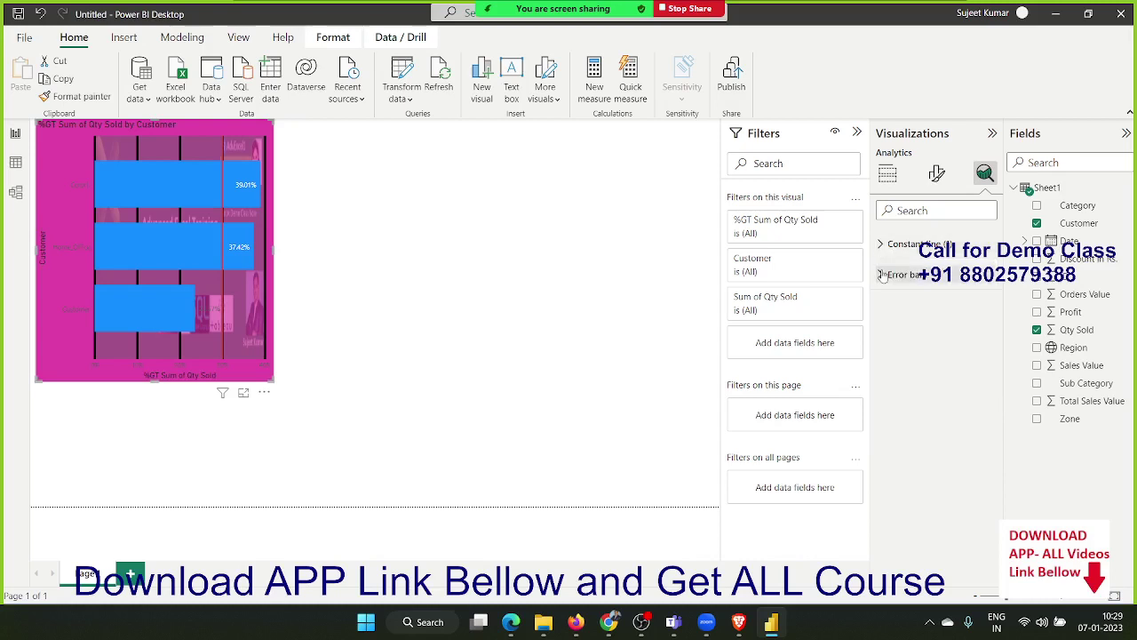
left_click(882, 275)
left_click(882, 274)
- Shrink the Customer bar chart to a smaller size
left_click(388, 401)
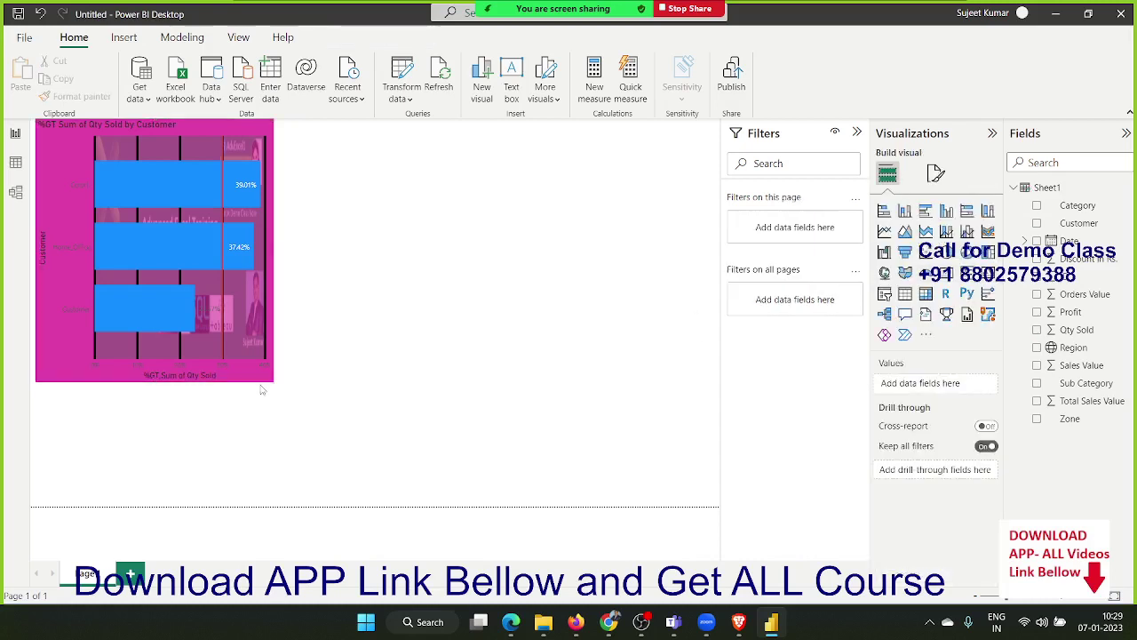
left_click(264, 379)
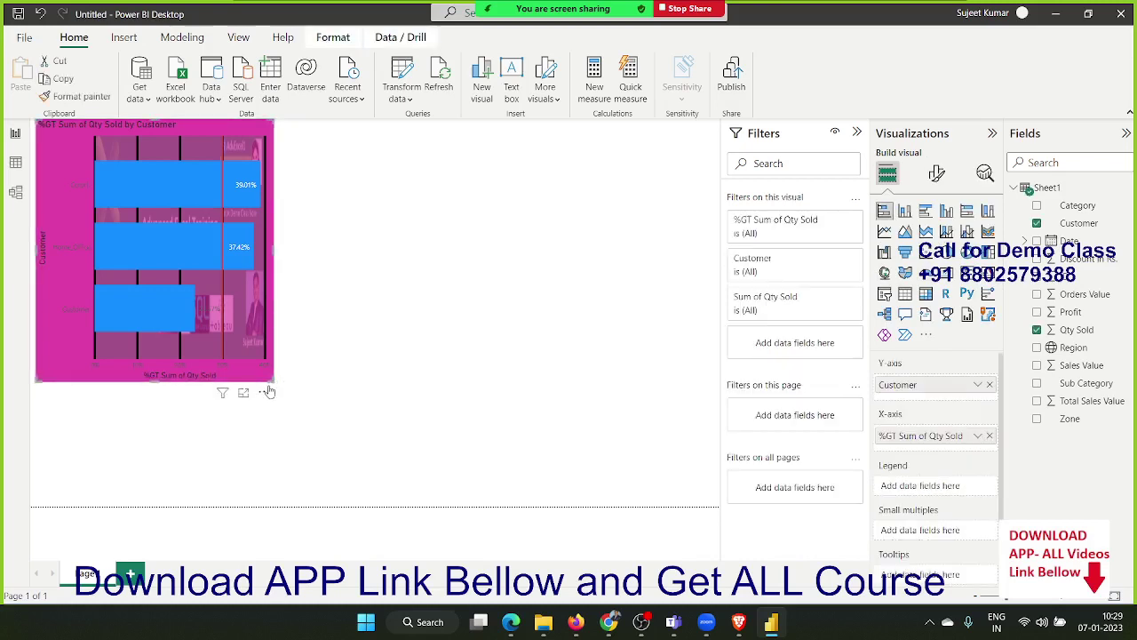
left_click_drag(273, 382, 148, 262)
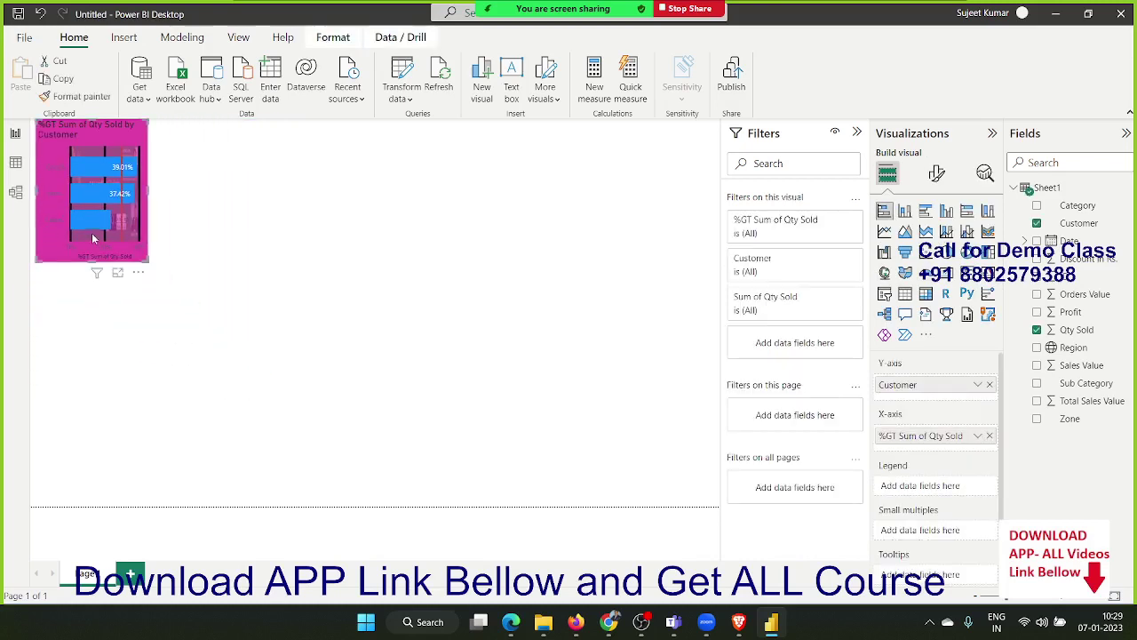
left_click(256, 167)
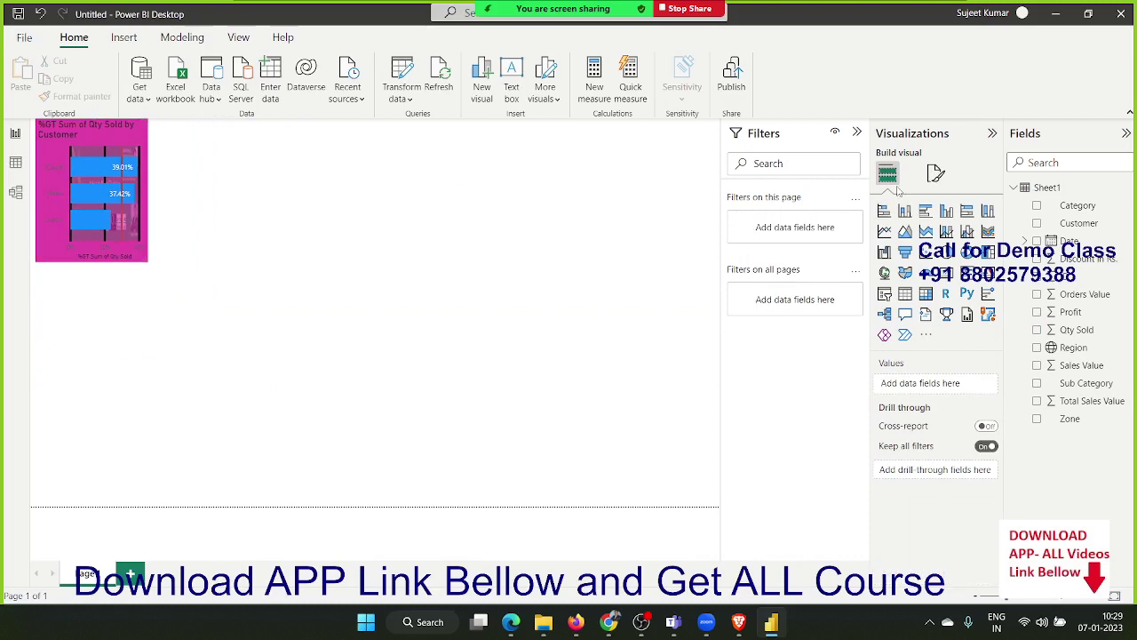
- Add a column chart to the right of the bar chart, enlarge it, and plot Qty Sold by Category
left_click(904, 210)
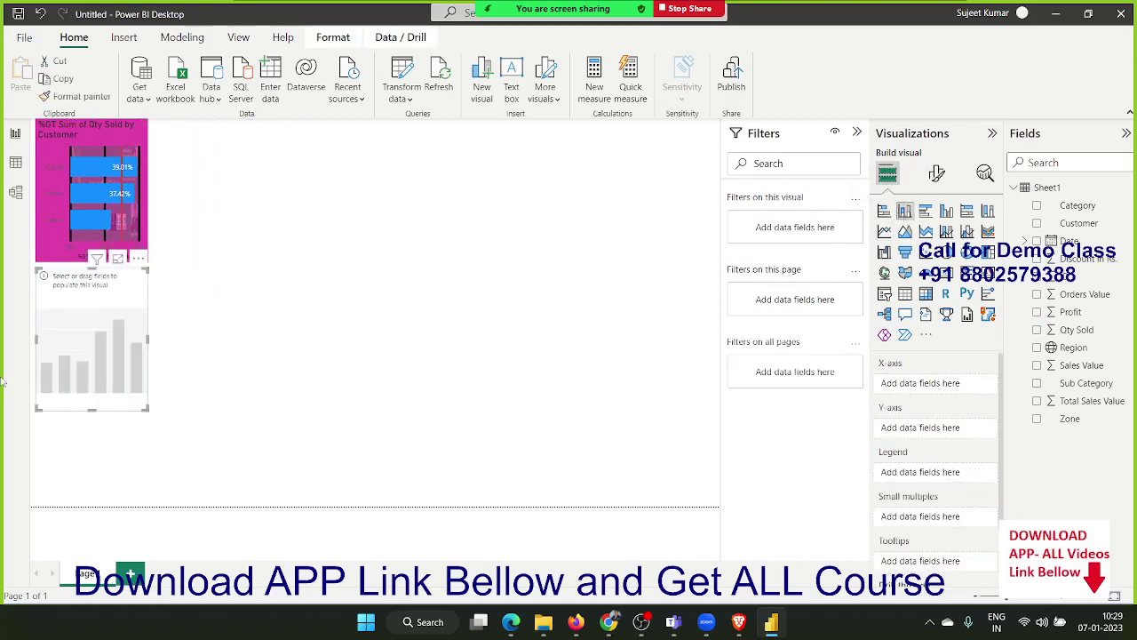
left_click_drag(45, 357, 223, 219)
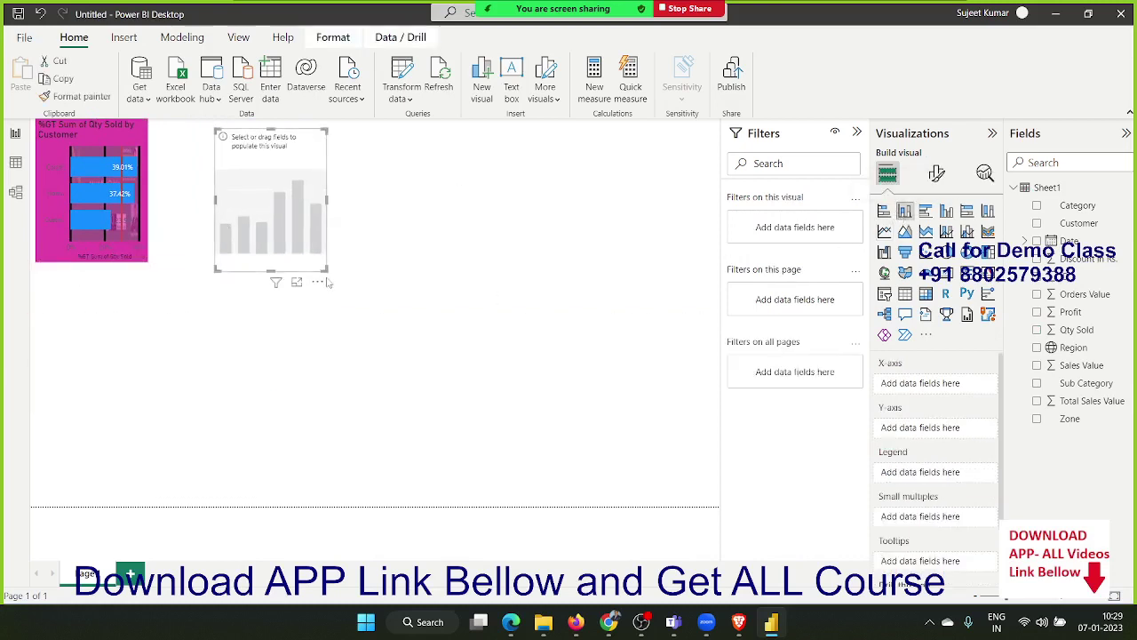
left_click_drag(325, 268, 393, 285)
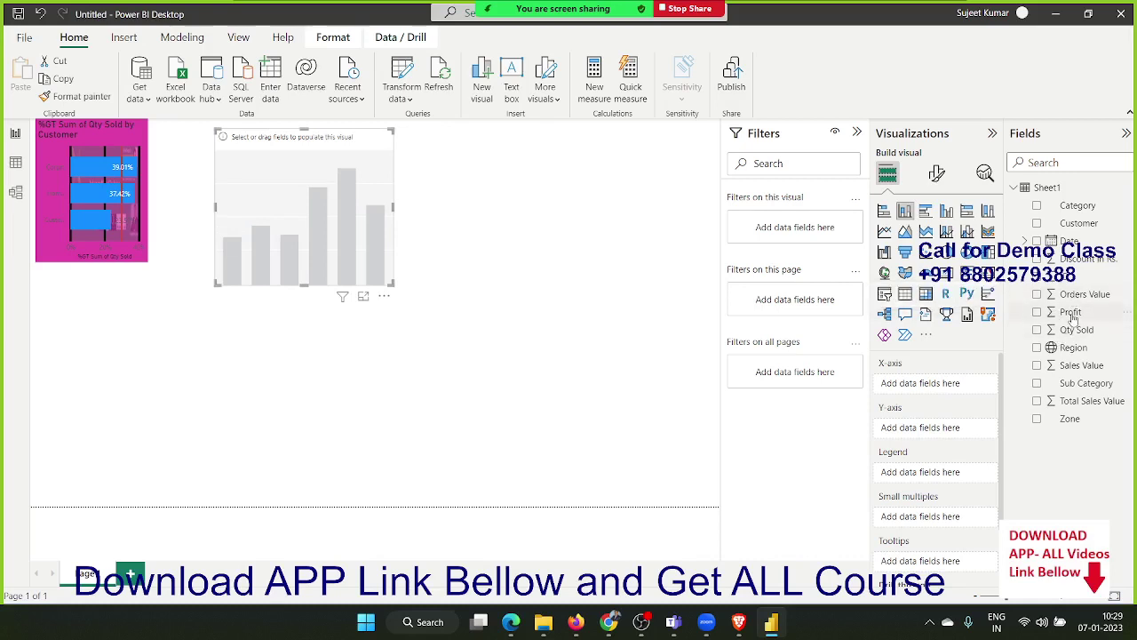
left_click_drag(1077, 205, 325, 205)
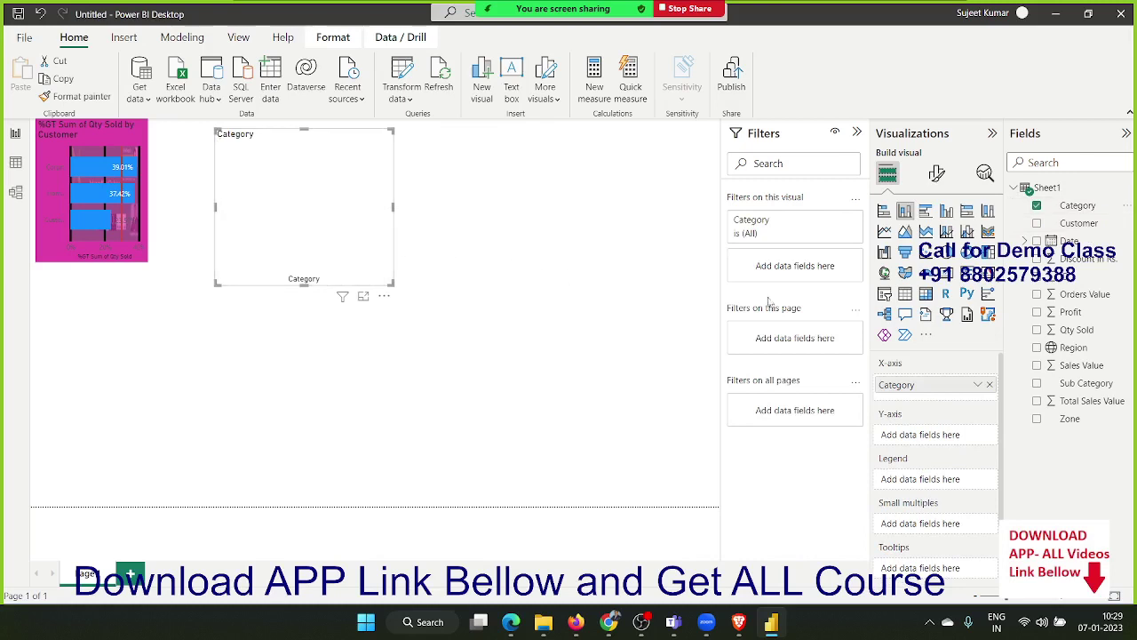
left_click_drag(1077, 330, 373, 272)
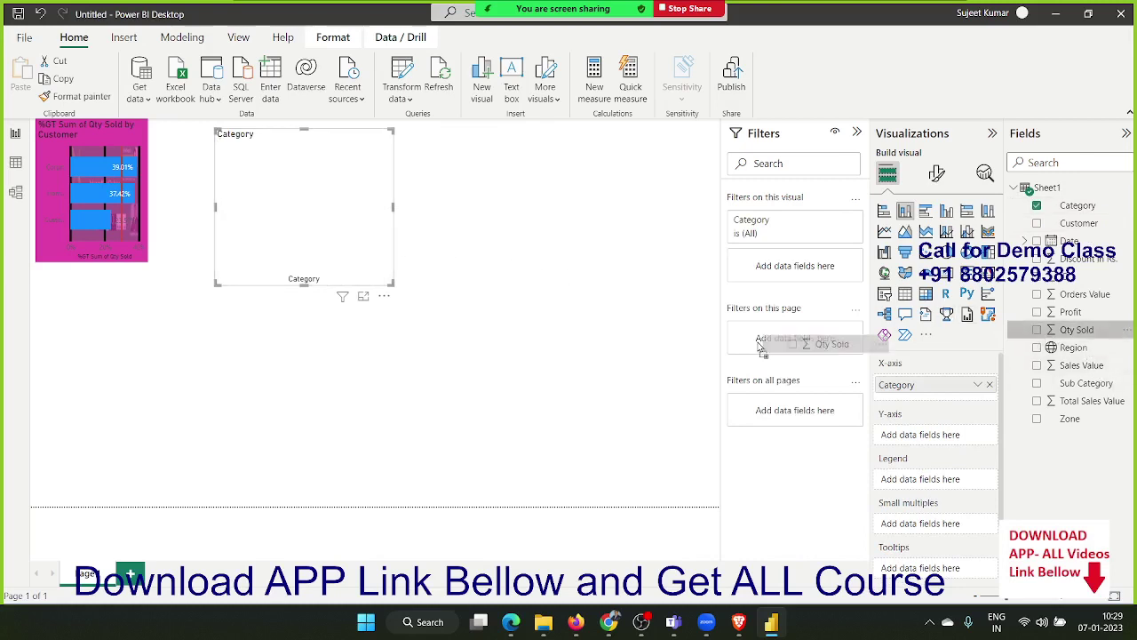
left_click(397, 290)
- Make the Qty Sold by Category column chart wider and taller
left_click(357, 231)
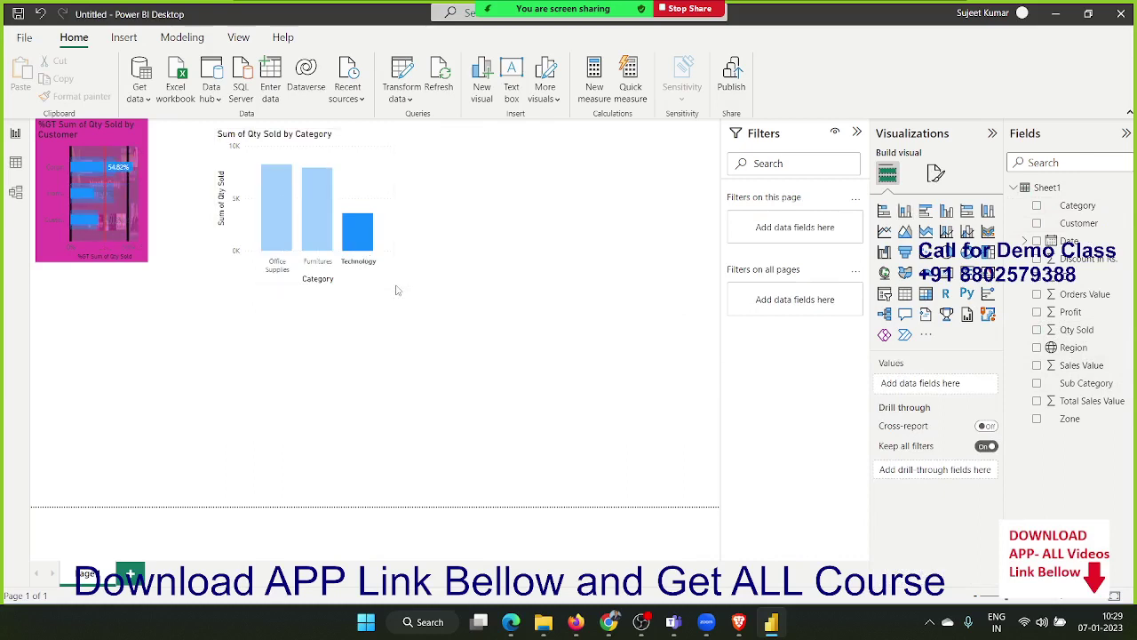
left_click(357, 238)
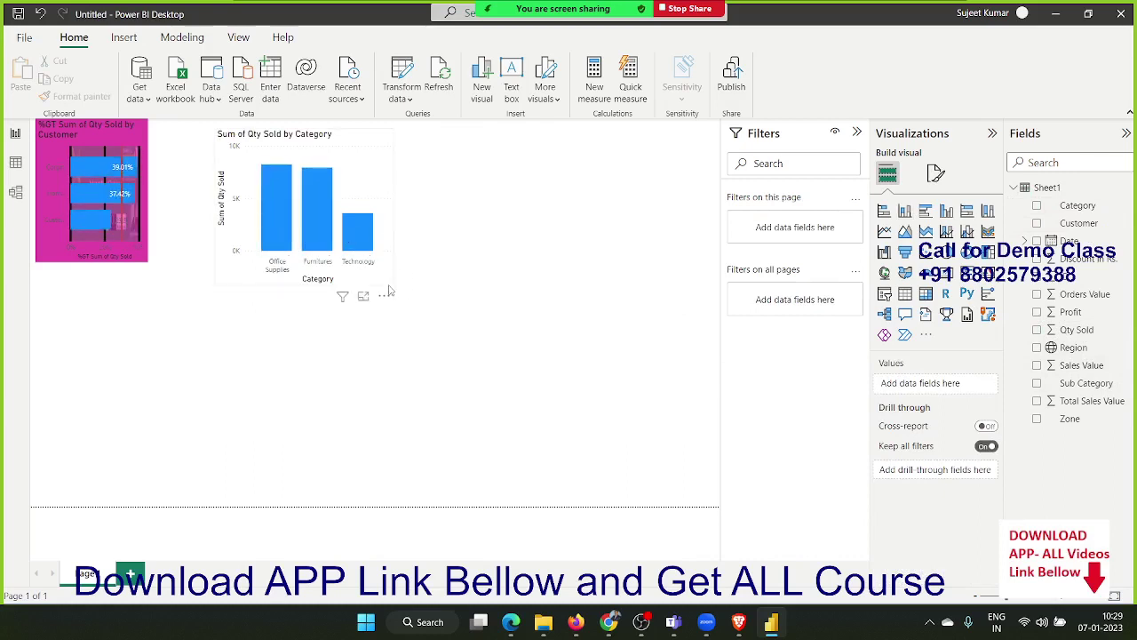
left_click_drag(391, 283, 605, 274)
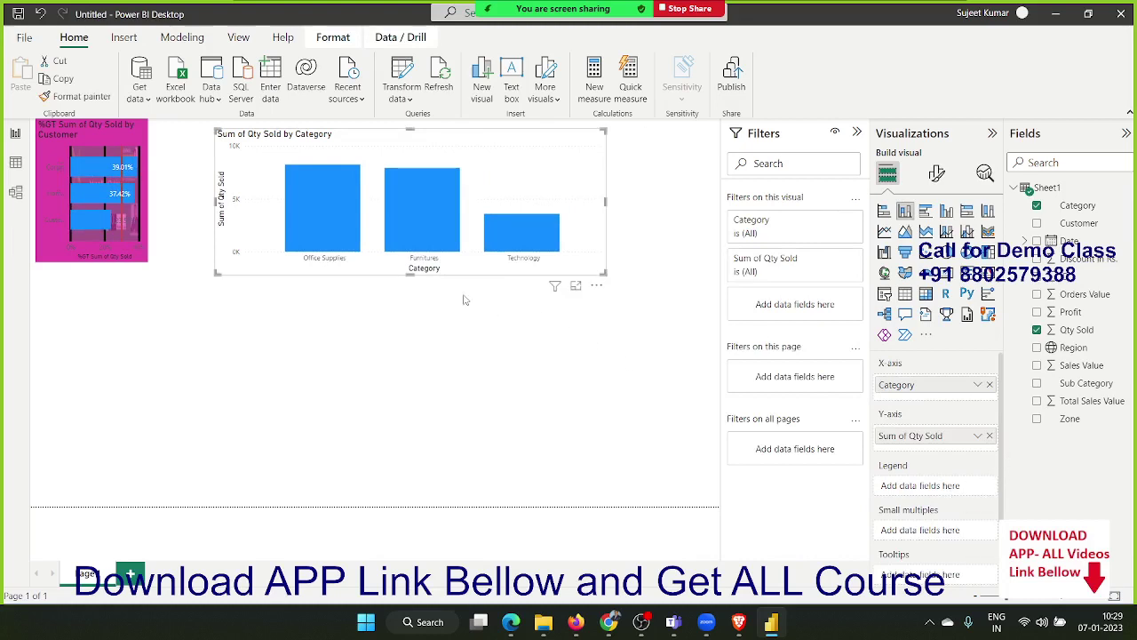
left_click_drag(410, 274, 410, 354)
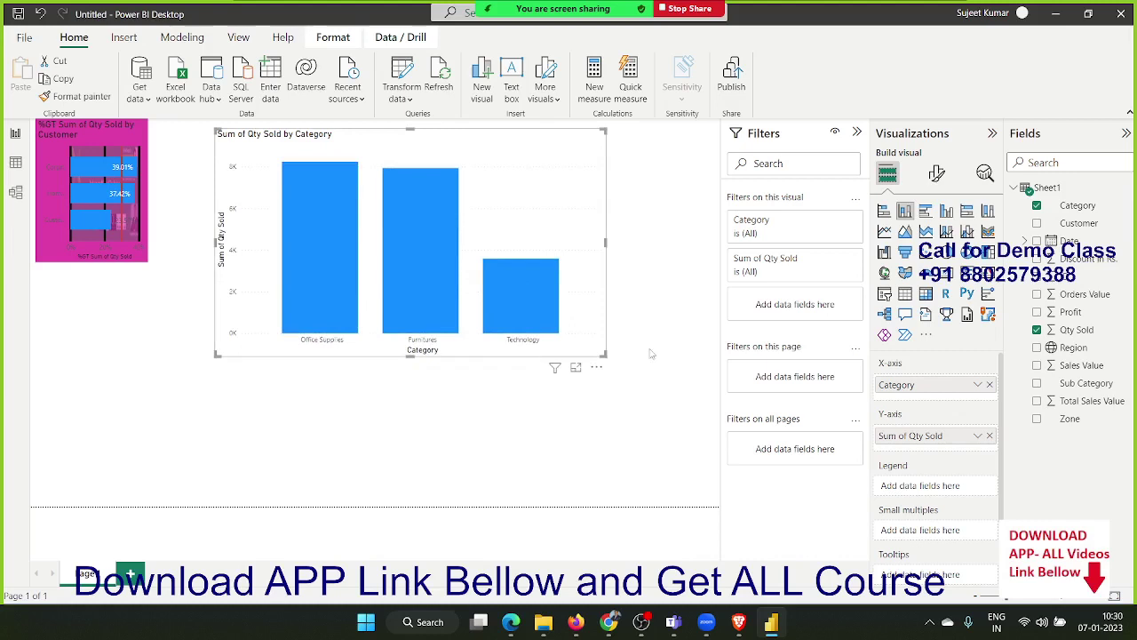
- Browse the chart's Format and Analytics options, then return to the field wells
left_click(937, 174)
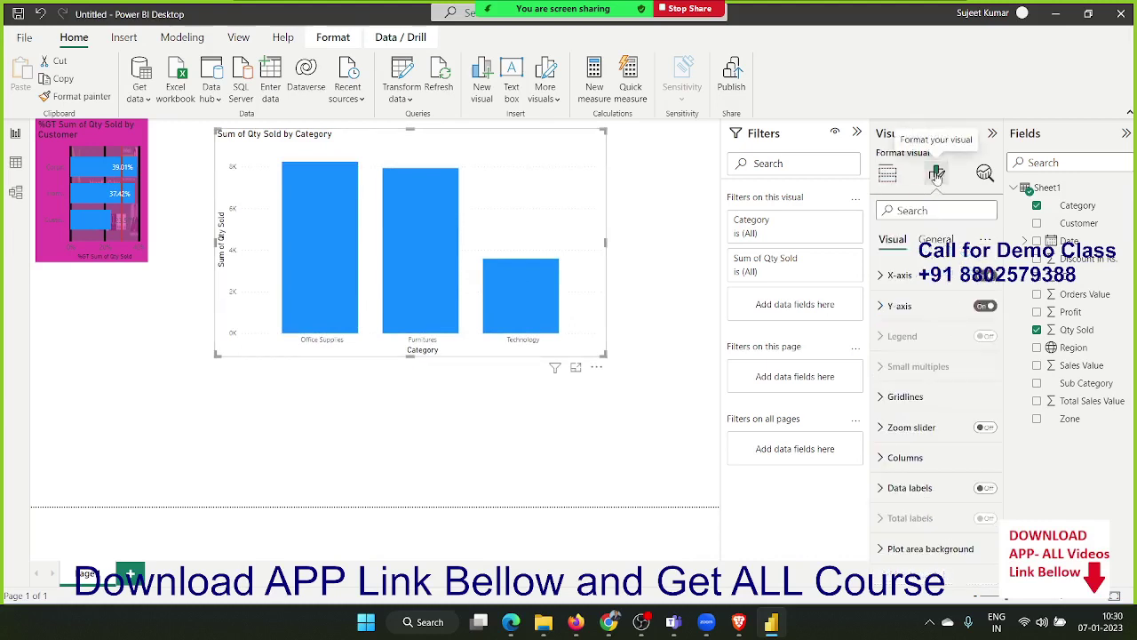
left_click(942, 236)
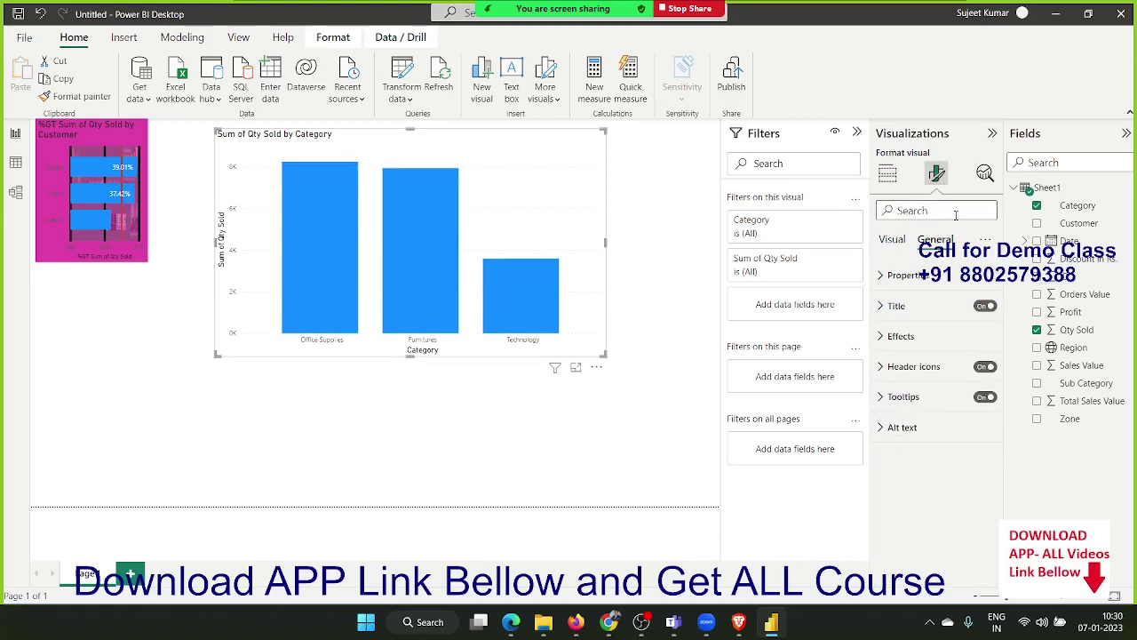
left_click(984, 174)
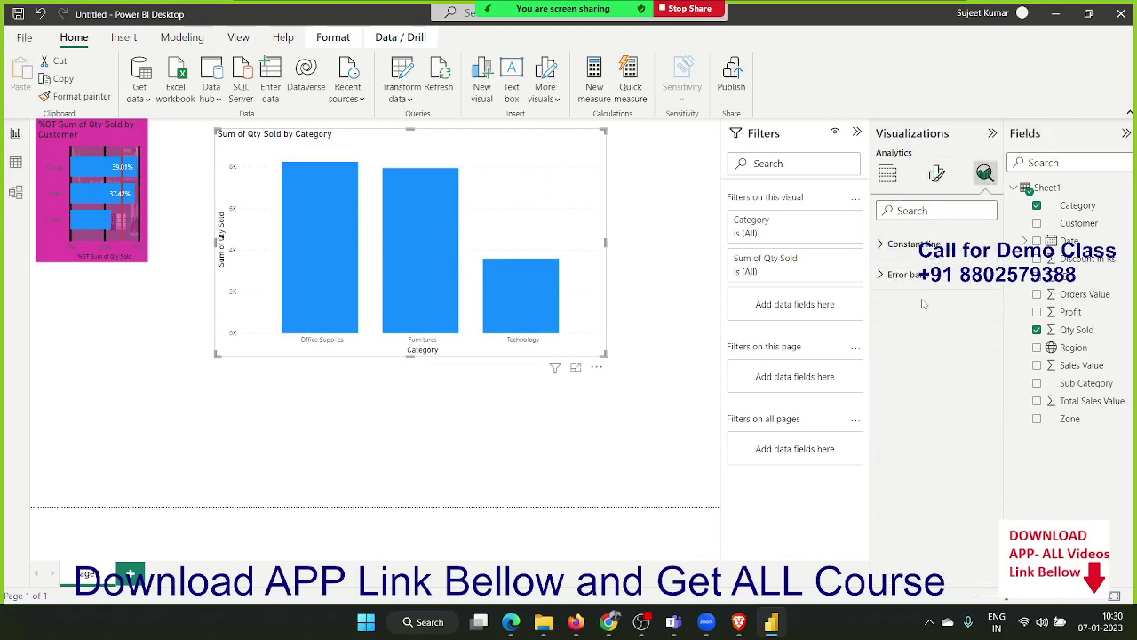
left_click(887, 174)
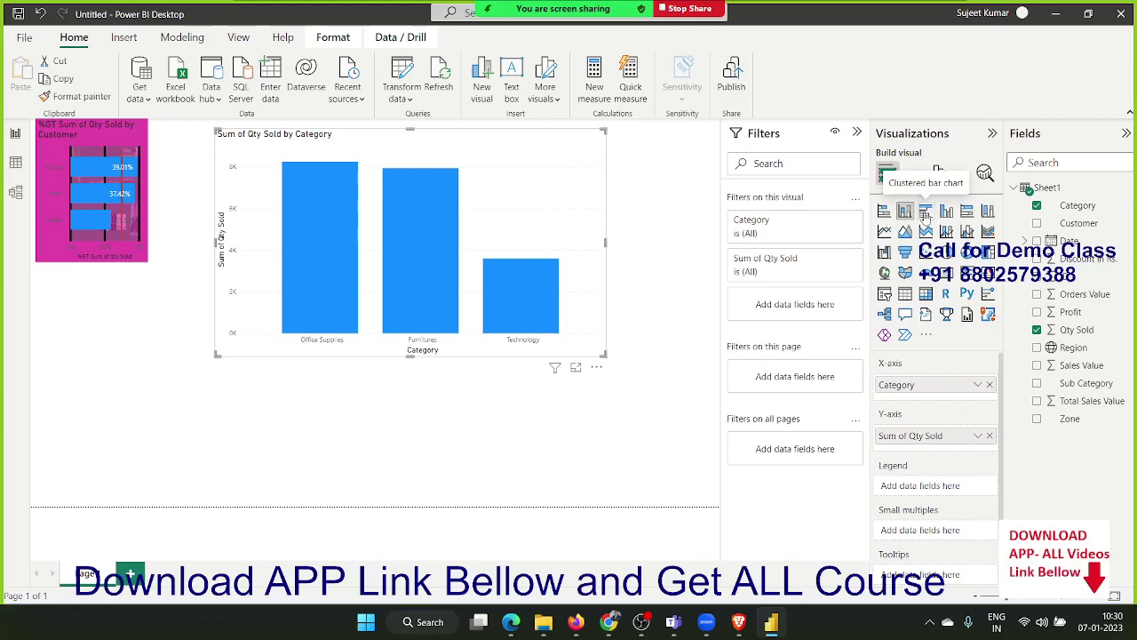
- Switch the chart to a clustered bar chart and review its format and analytics options
left_click(925, 214)
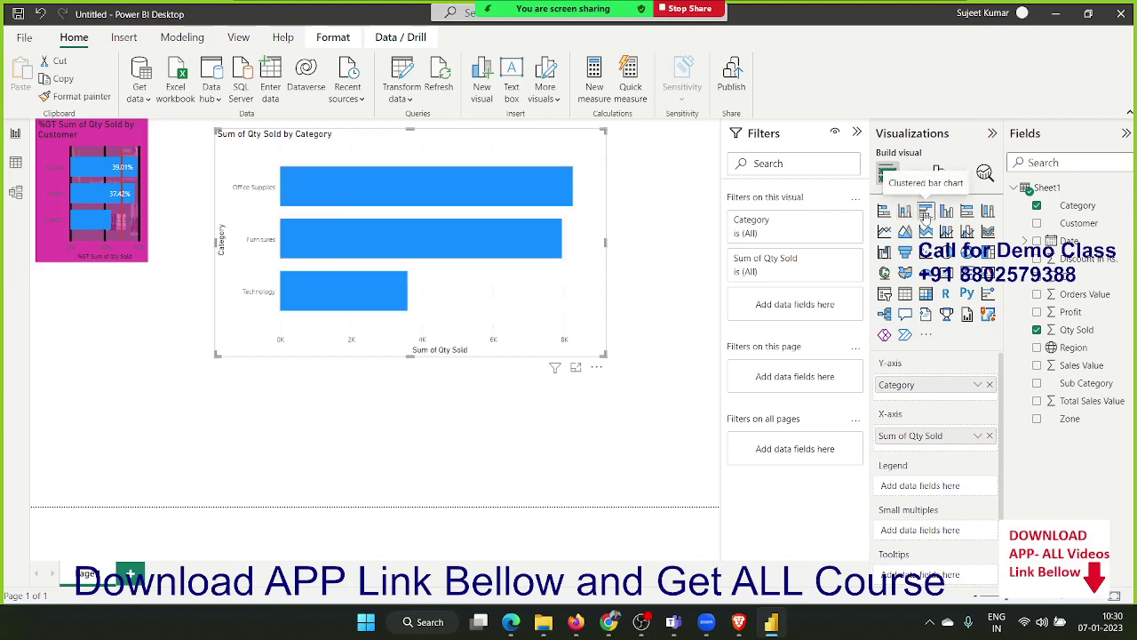
left_click(937, 172)
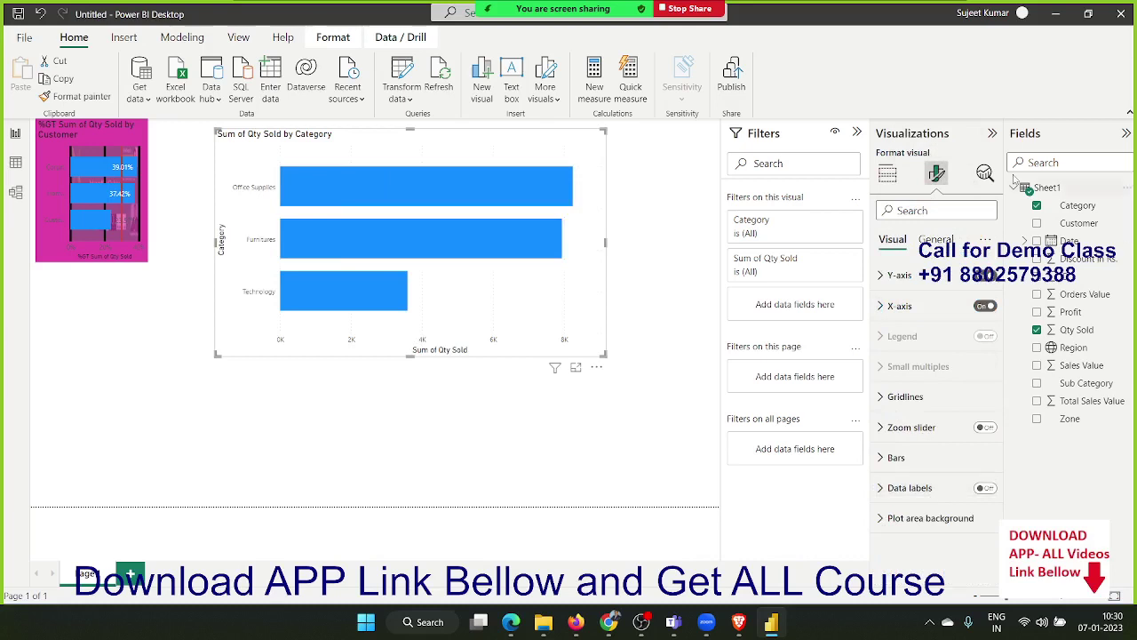
left_click(984, 174)
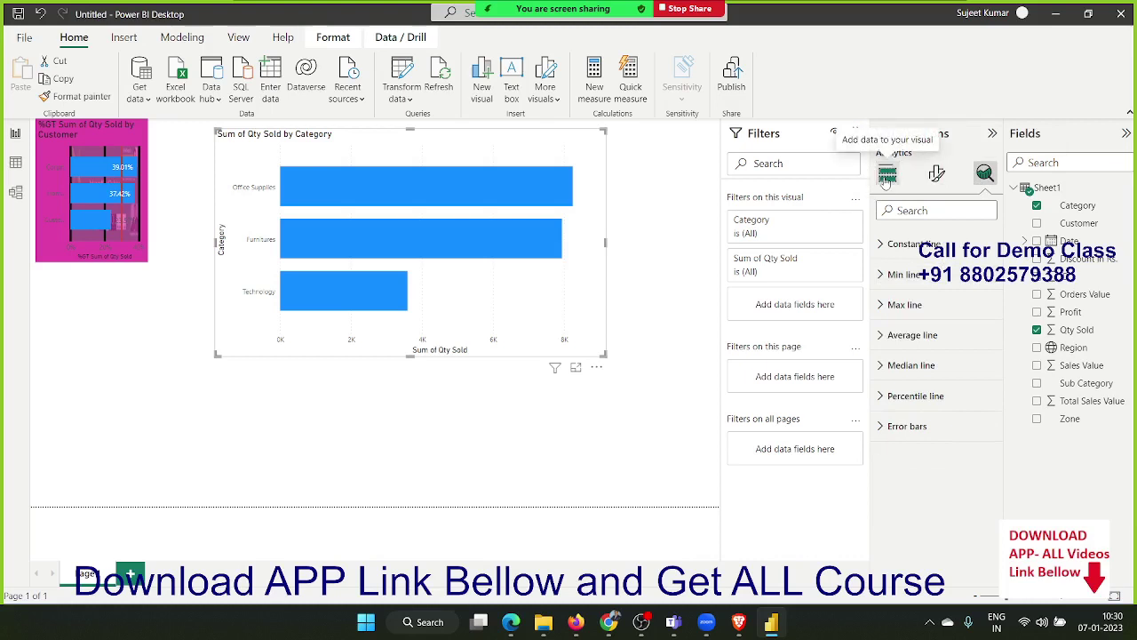
left_click(888, 175)
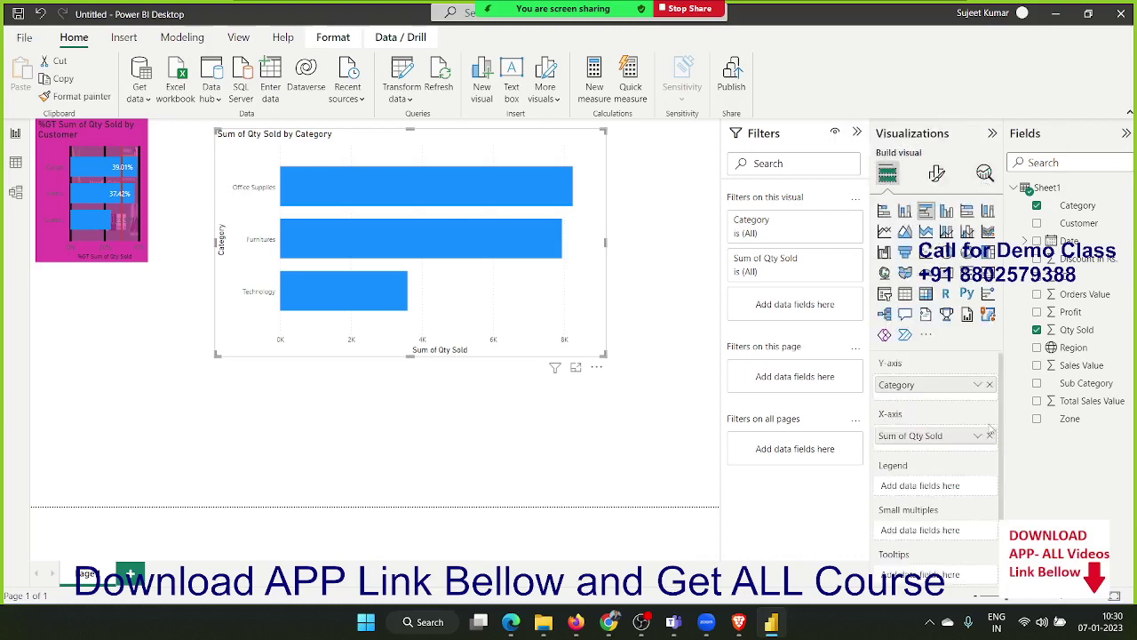
- Revert to a clustered column chart, then change it to a 100% stacked bar chart
scroll(991, 430, "down", 2)
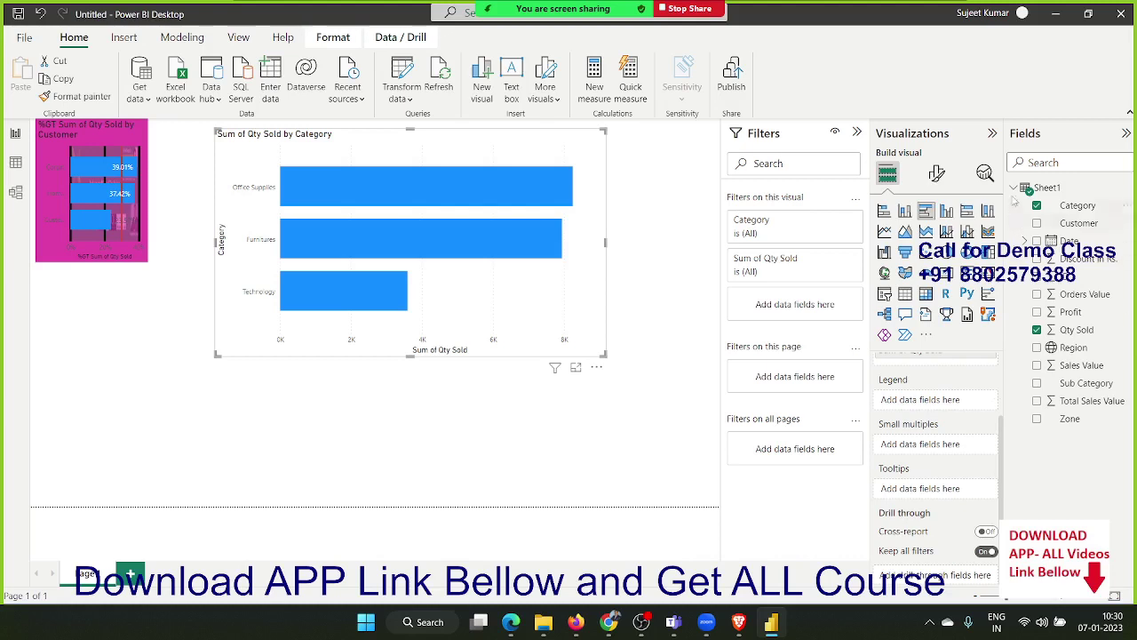
left_click(985, 174)
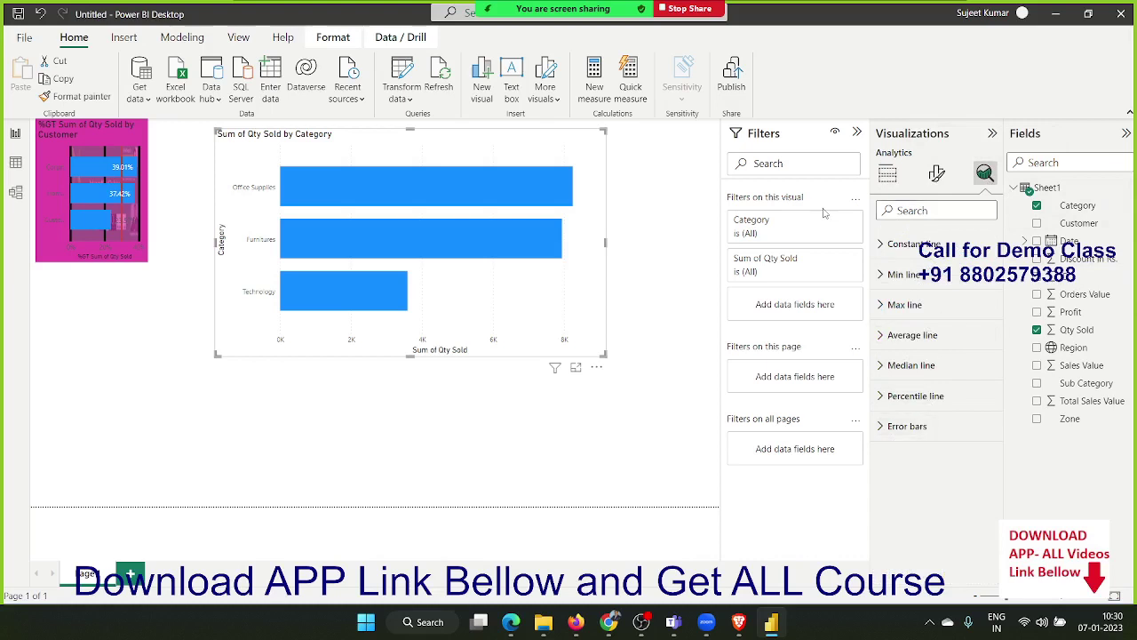
left_click(888, 174)
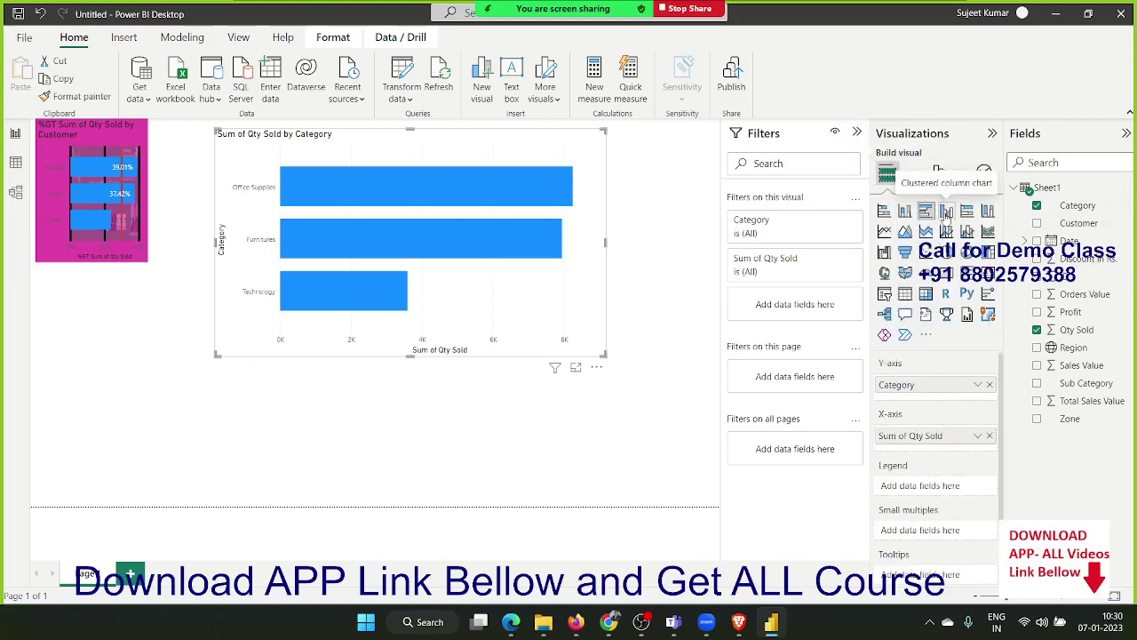
left_click(948, 212)
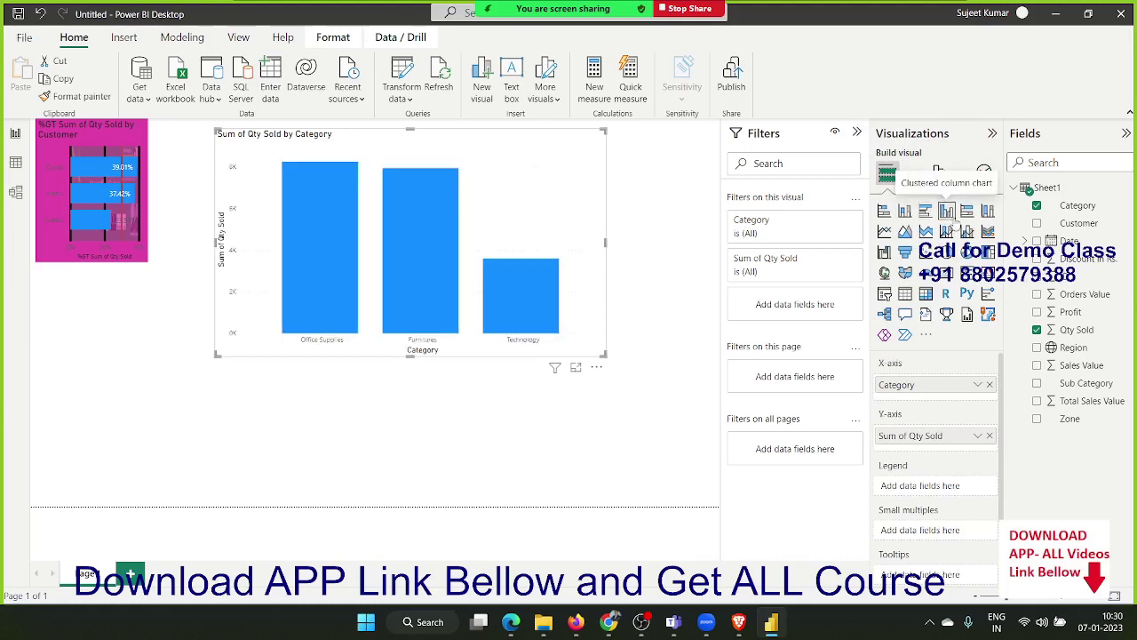
left_click(967, 211)
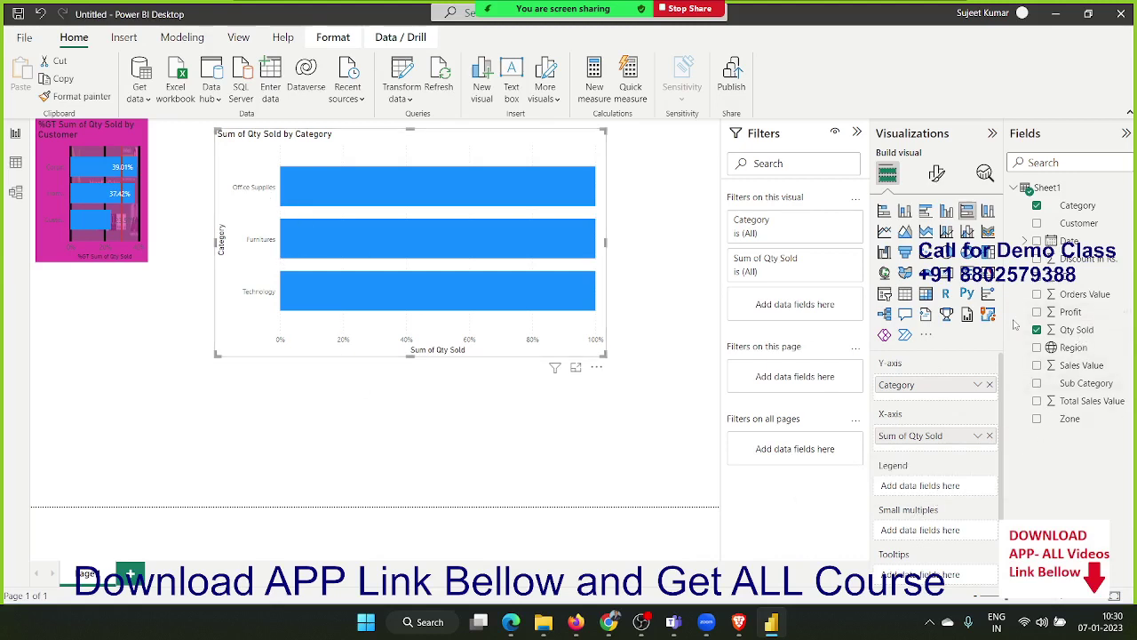
- Add Zone as the legend and make the chart a 100% stacked column chart
left_click_drag(1067, 418, 925, 480)
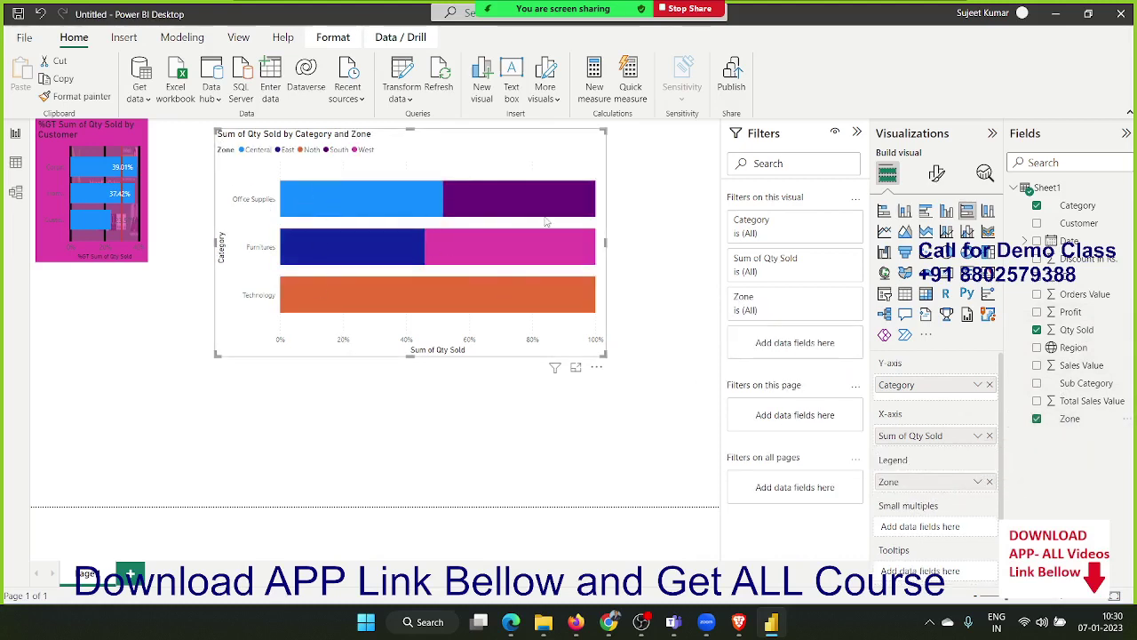
mouse_move(553, 219)
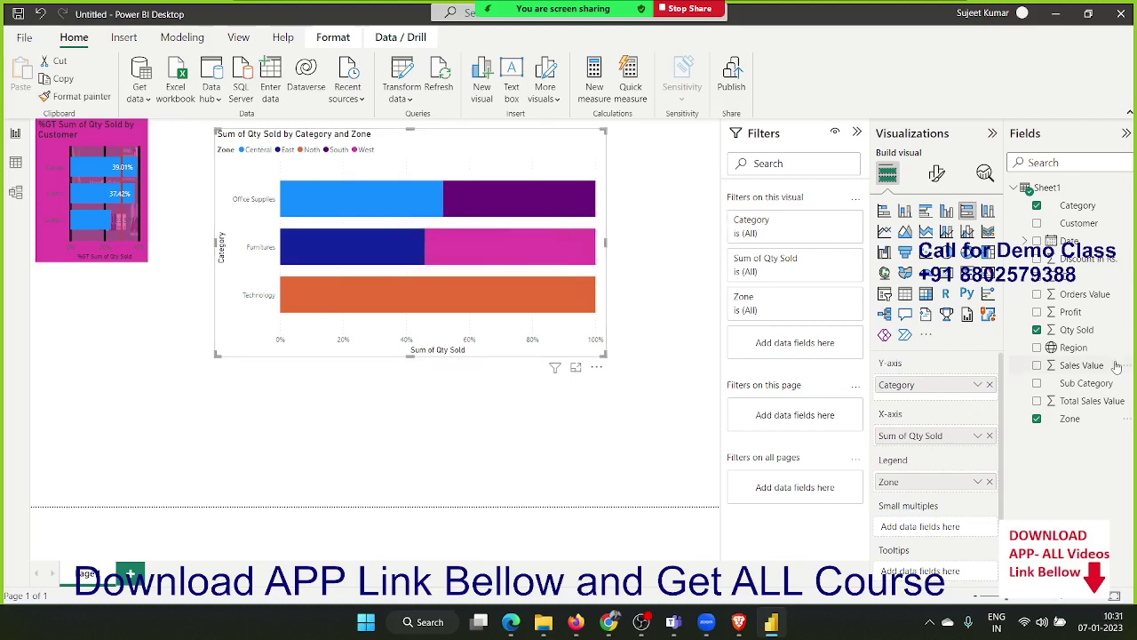
left_click(990, 213)
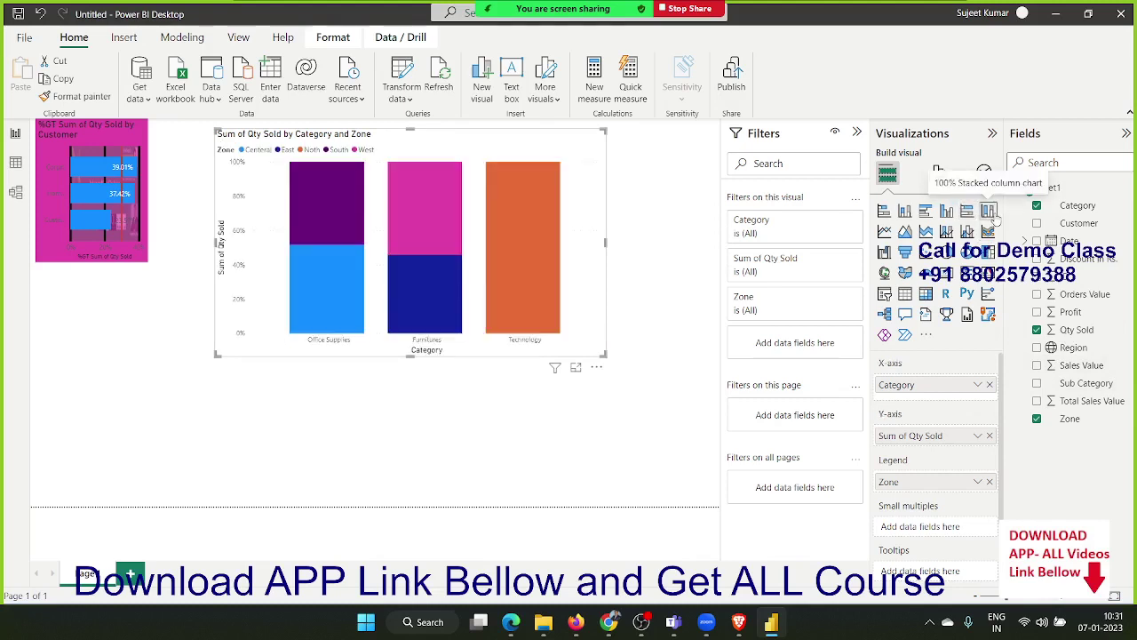